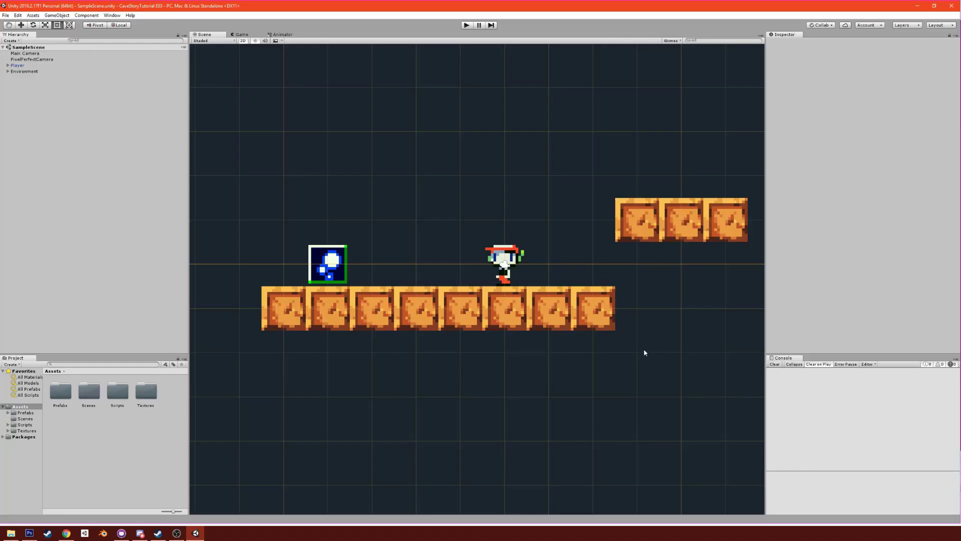
# Step: Delete the New Sprite object nested under the Player's CameraTarget
pyautogui.scroll(-3, 418, 259)
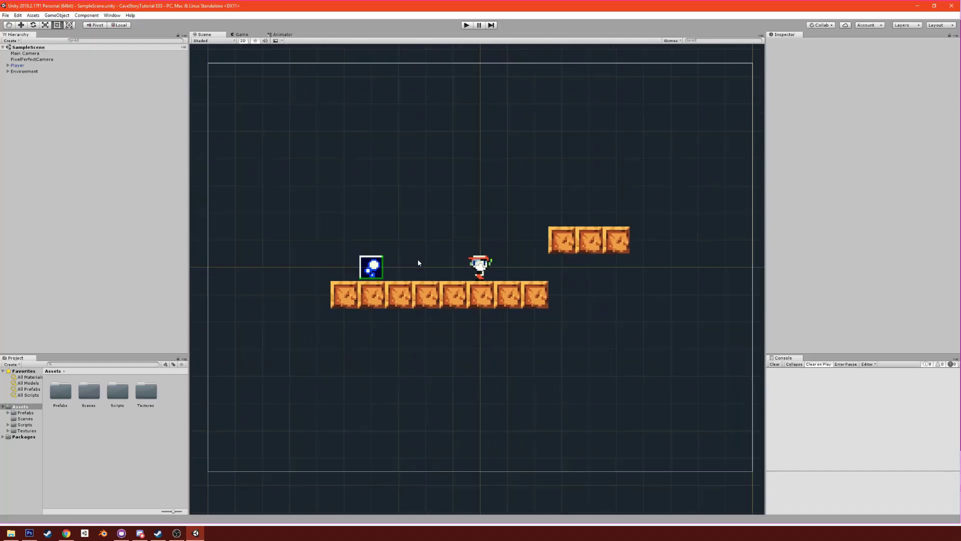
pyautogui.doubleClick(9, 67)
pyautogui.click(8, 66)
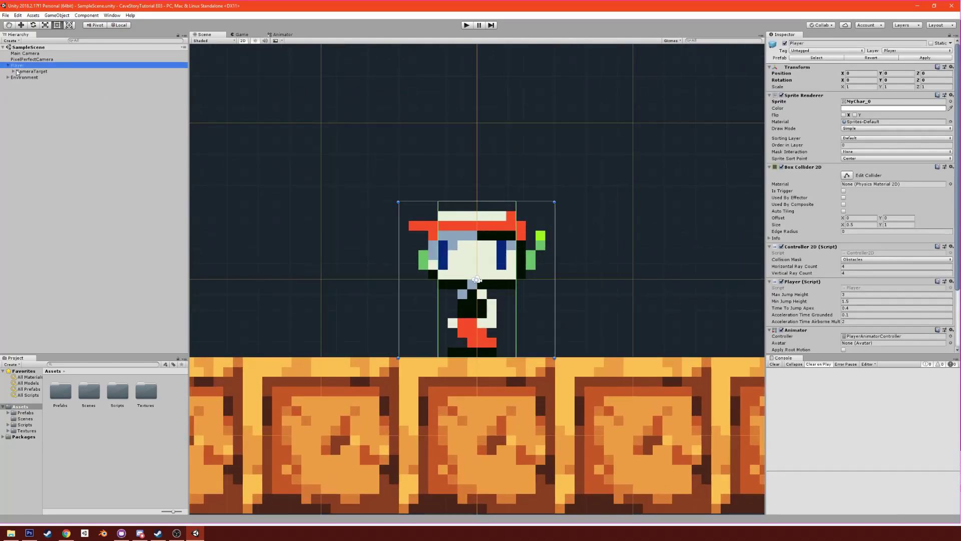
pyautogui.click(15, 71)
pyautogui.click(14, 71)
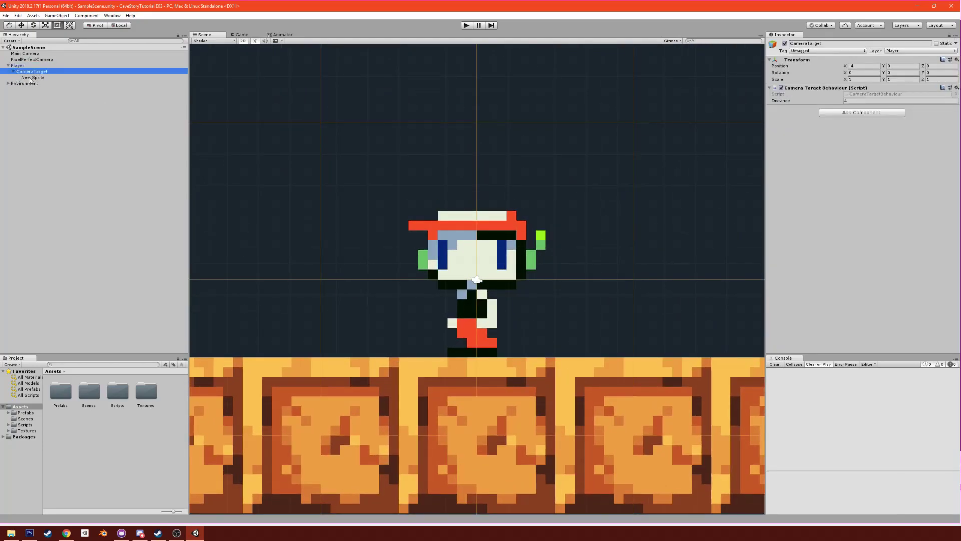
pyautogui.click(32, 77)
pyautogui.scroll(-5, 302, 268)
pyautogui.scroll(-3, 302, 261)
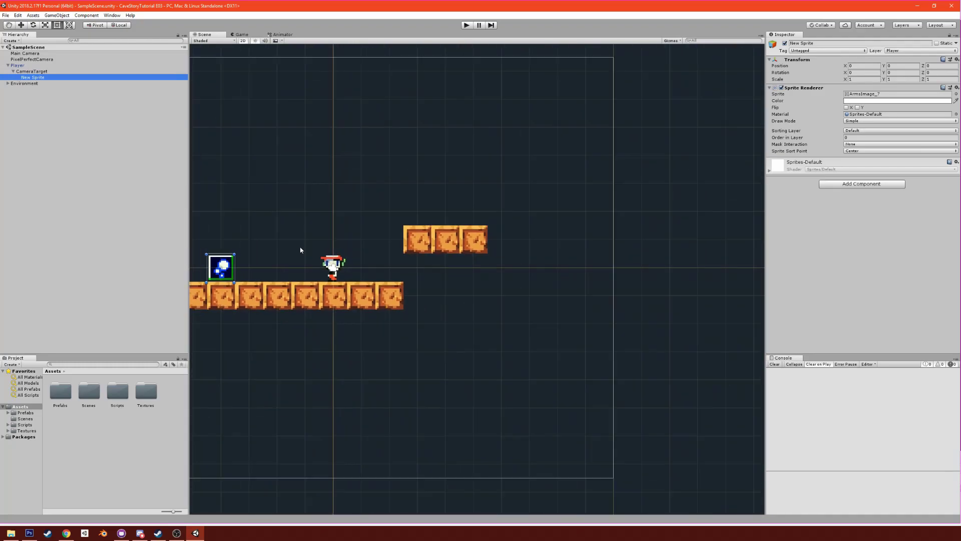
pyautogui.scroll(3, 442, 256)
pyautogui.click(443, 261)
pyautogui.hotkey('ctrl', 'z')
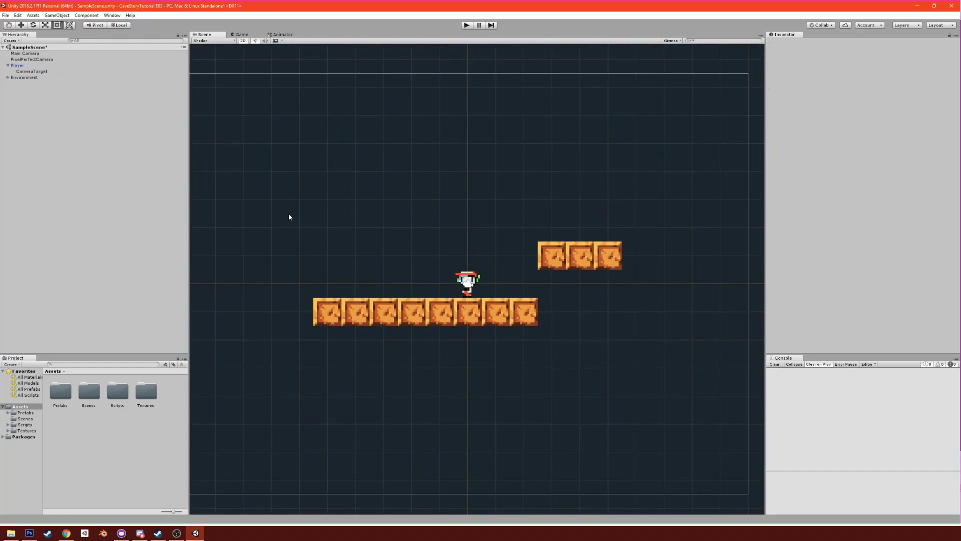
# Step: Move the leftmost floor block of the Environment group away from its row
pyautogui.click(22, 78)
pyautogui.click(7, 77)
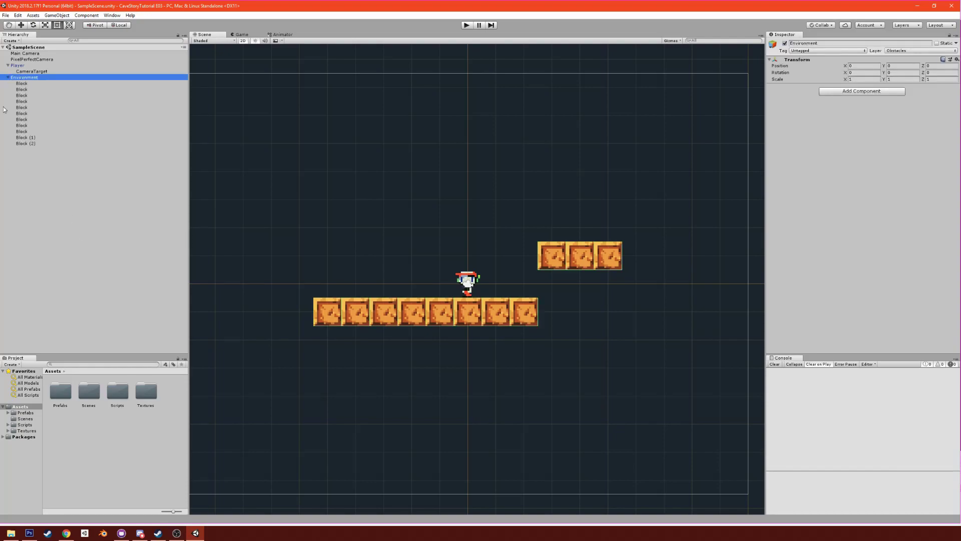
pyautogui.click(30, 107)
pyautogui.press('w')
pyautogui.moveTo(327, 312)
pyautogui.mouseDown()
pyautogui.moveTo(363, 286)
pyautogui.moveTo(309, 315)
pyautogui.mouseUp()
# Step: Delete the Environment group with all its blocks and save the scene
pyautogui.click(22, 78)
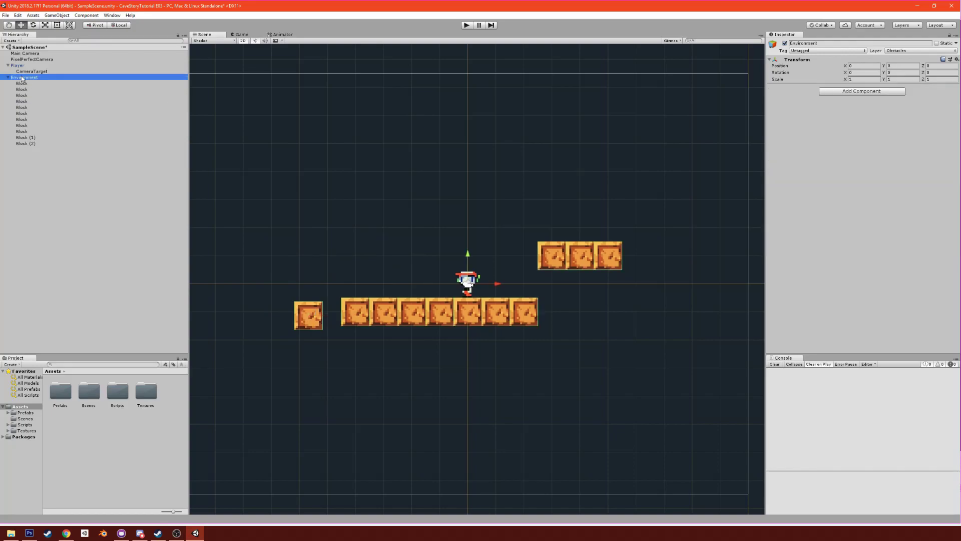
pyautogui.press('Delete')
pyautogui.hotkey('ctrl', 's')
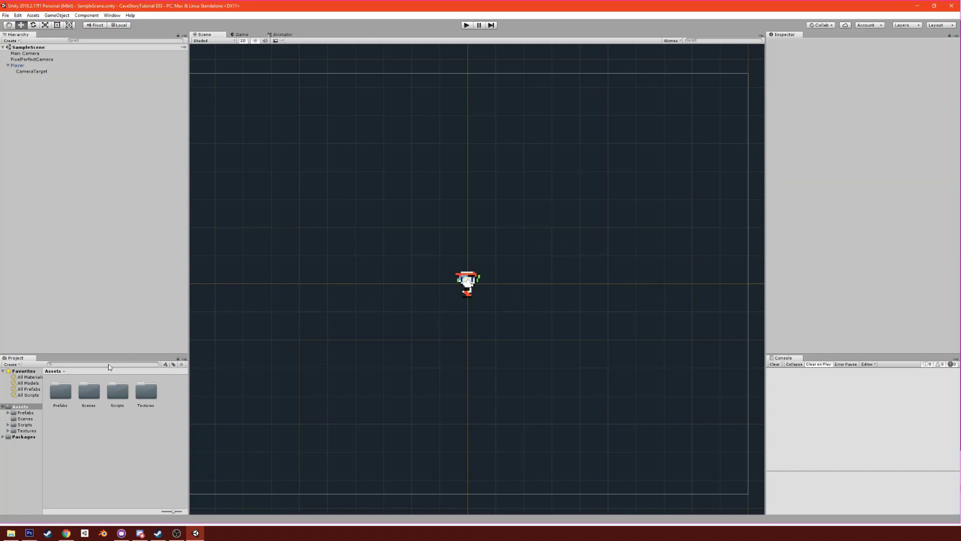
# Step: Open the PrtCave tileset from Textures/Sprites/Maps in the Sprite Editor and bring the editor window fully into view
pyautogui.click(21, 431)
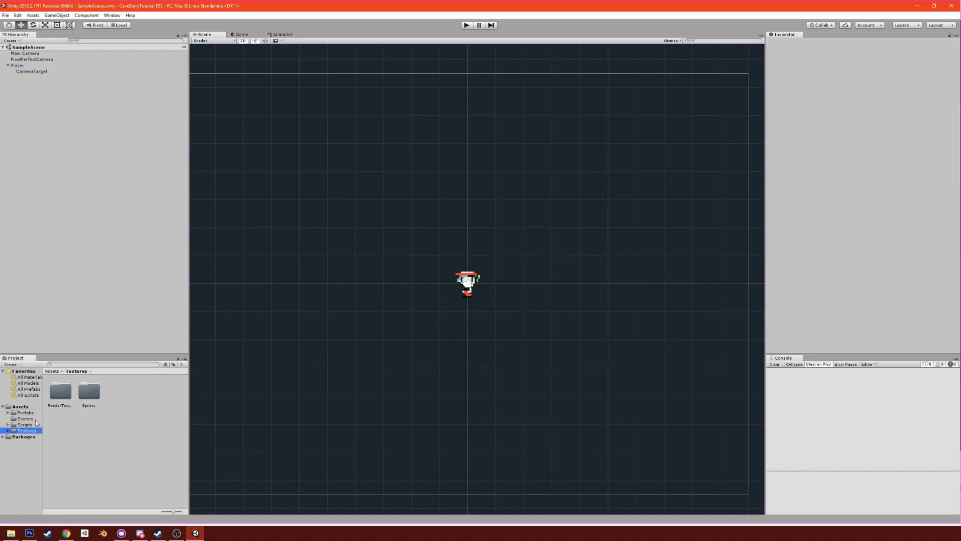
pyautogui.click(8, 431)
pyautogui.click(23, 443)
pyautogui.click(14, 443)
pyautogui.click(32, 461)
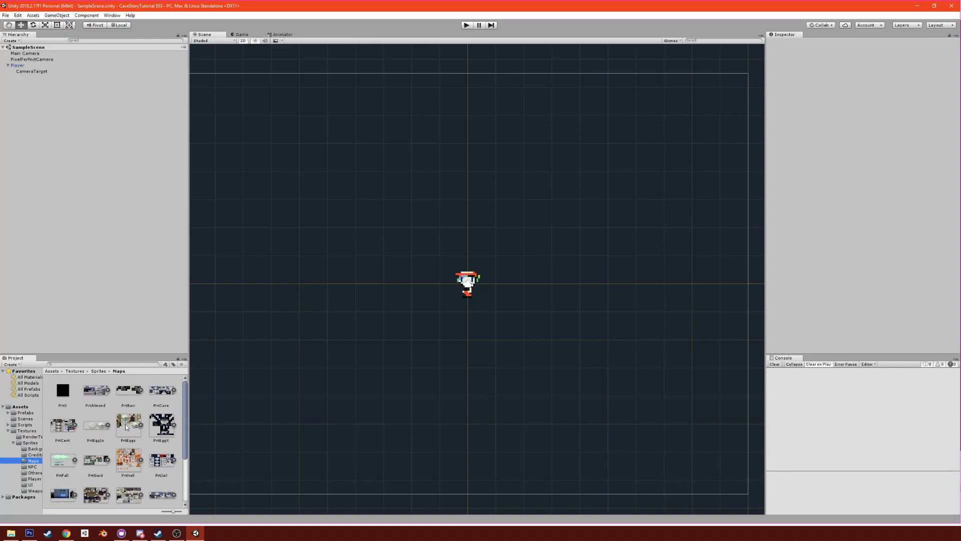
pyautogui.click(160, 393)
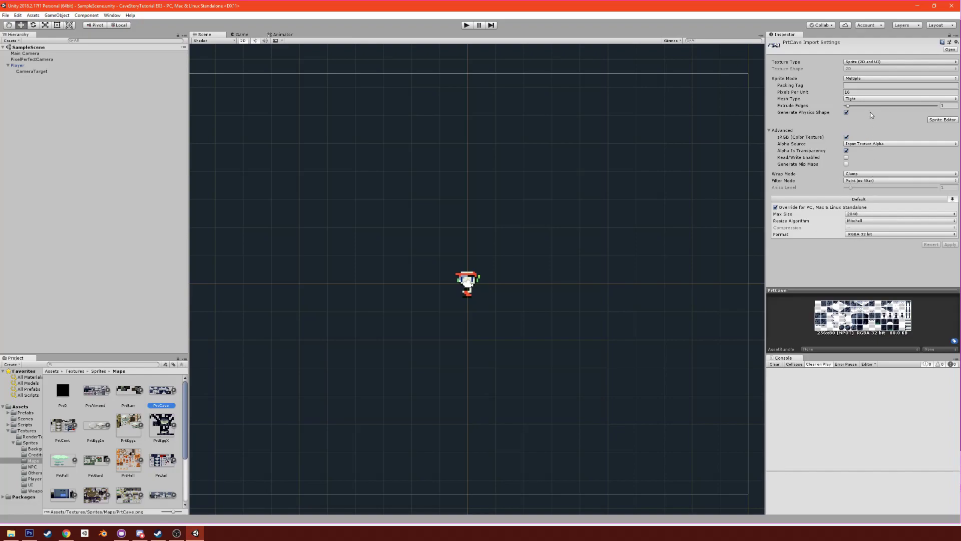
pyautogui.click(933, 120)
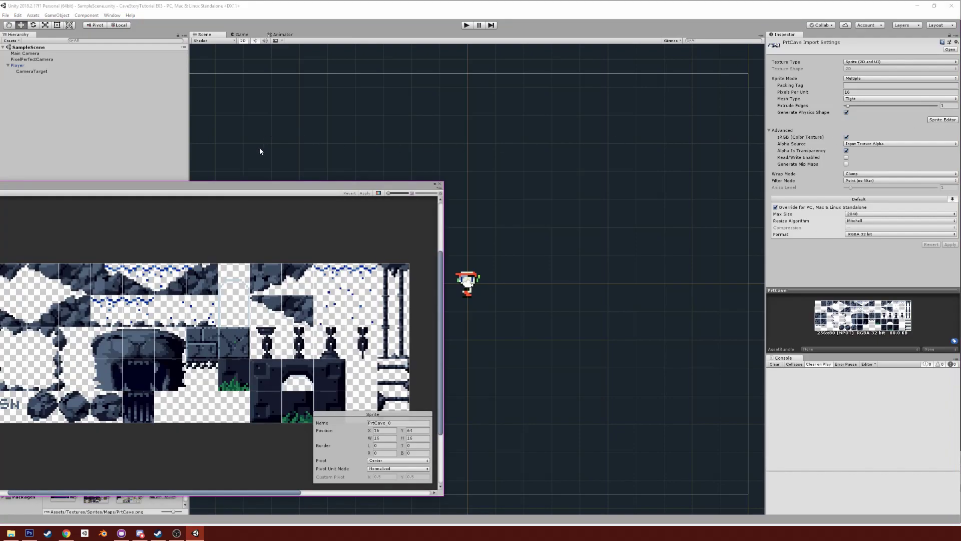
pyautogui.moveTo(428, 201); pyautogui.dragTo(374, 133)
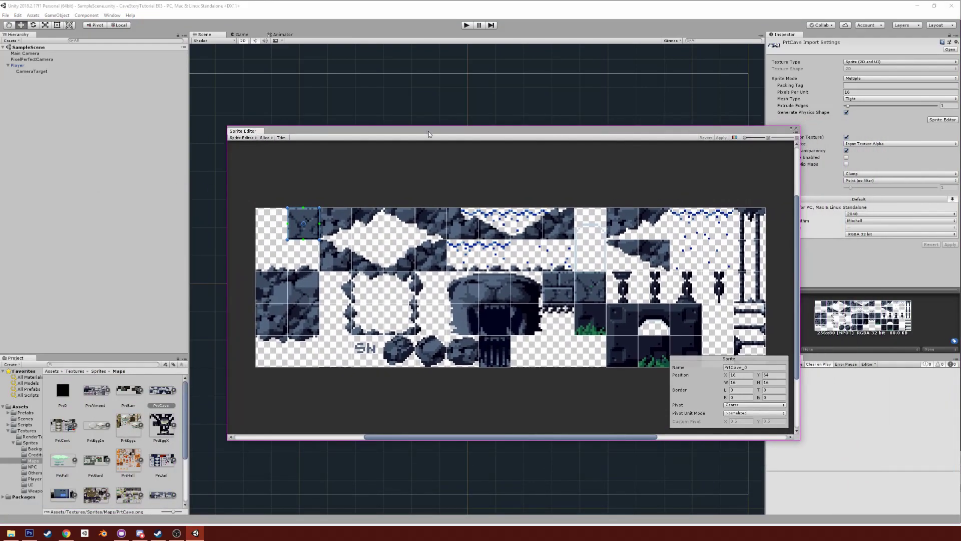
# Step: Examine the individual sprite slices along the top row of the PrtCave tileset
pyautogui.click(329, 221)
pyautogui.click(381, 228)
pyautogui.click(399, 227)
pyautogui.click(431, 226)
pyautogui.click(463, 226)
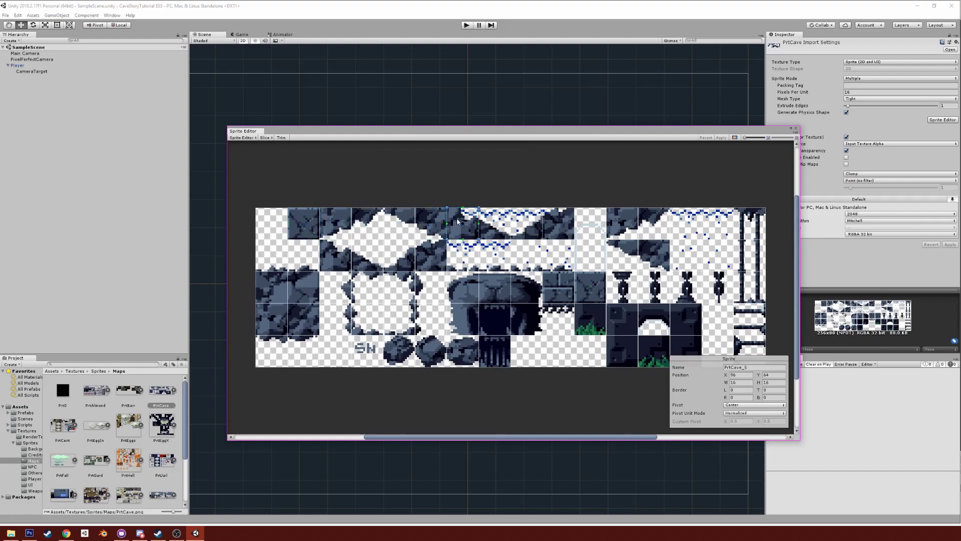
pyautogui.click(494, 227)
pyautogui.click(527, 226)
pyautogui.click(556, 227)
pyautogui.click(622, 220)
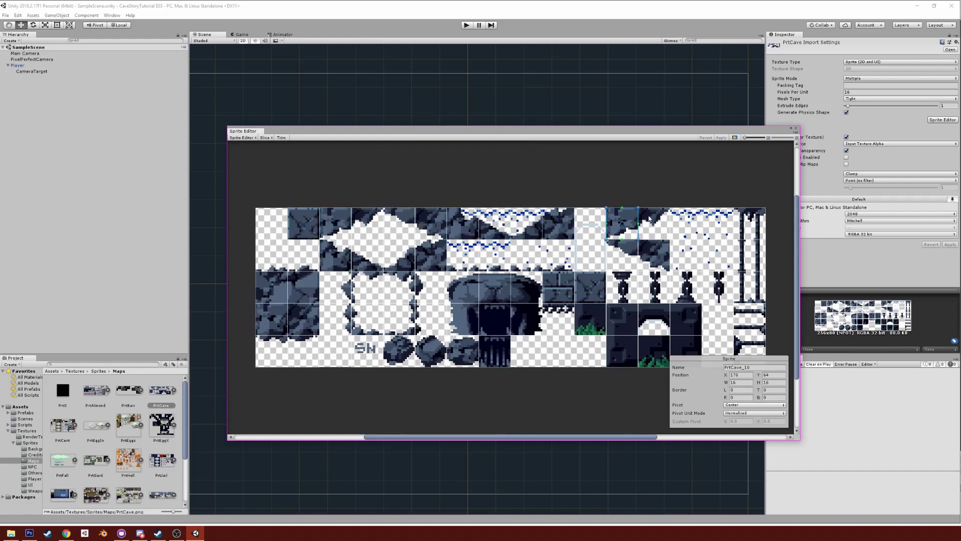
pyautogui.click(654, 223)
# Step: Switch the Sprite Editor to Custom Physics Shape mode and check the outlines of the solid block and first slope tile
pyautogui.click(241, 138)
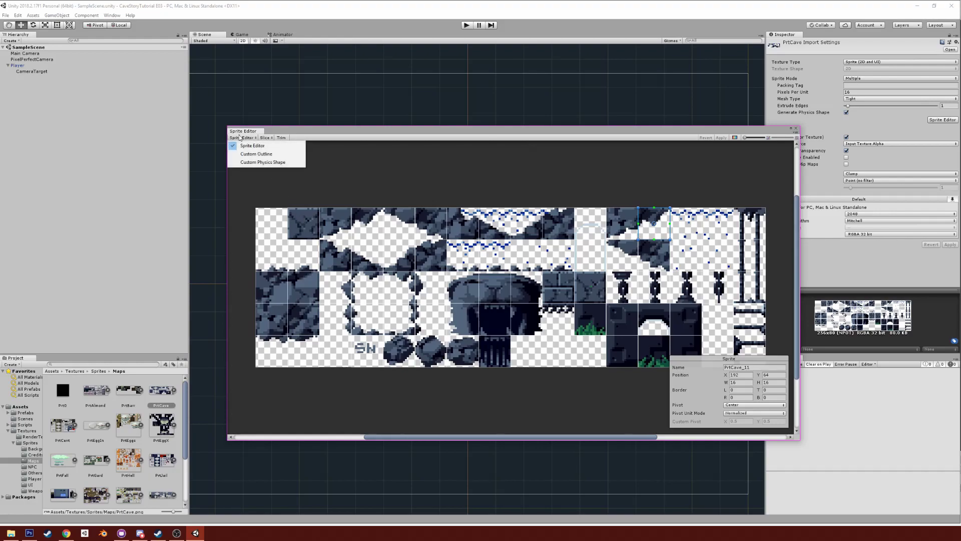
pyautogui.click(256, 162)
pyautogui.scroll(3, 394, 233)
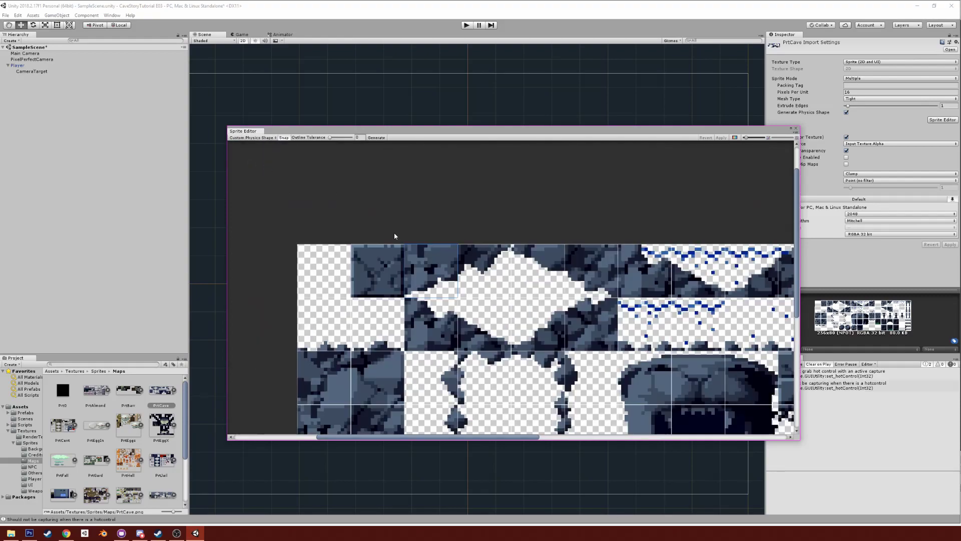
pyautogui.click(385, 263)
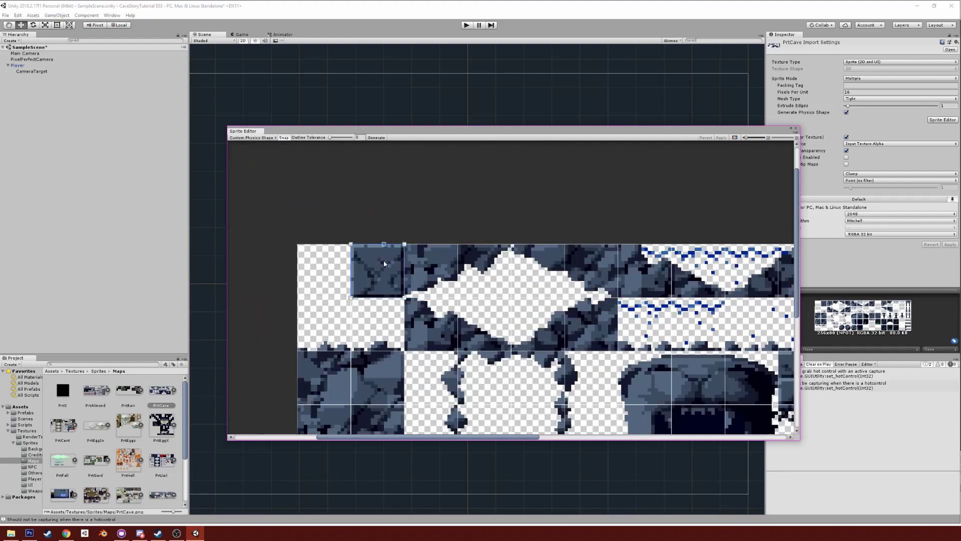
pyautogui.click(436, 265)
pyautogui.scroll(-3, 411, 216)
pyautogui.scroll(4, 438, 242)
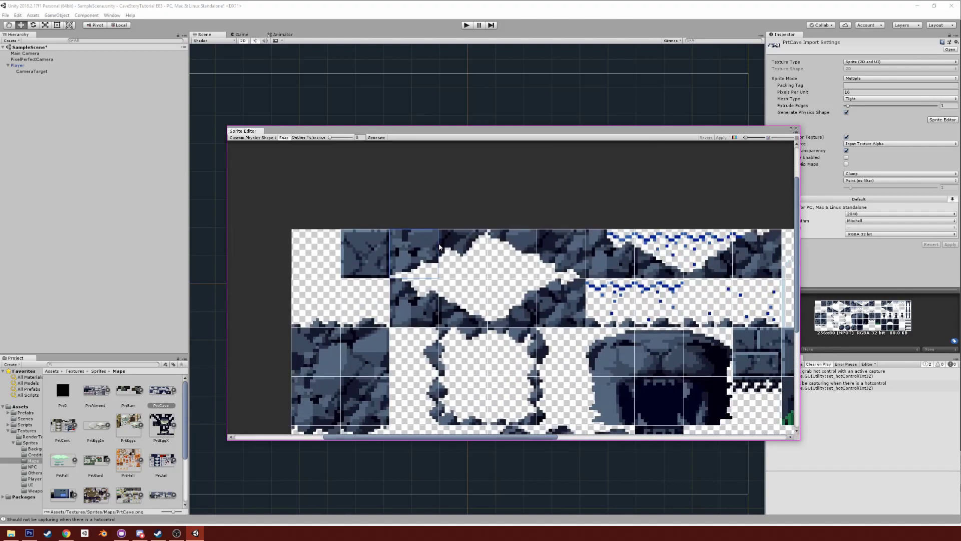
pyautogui.click(371, 282)
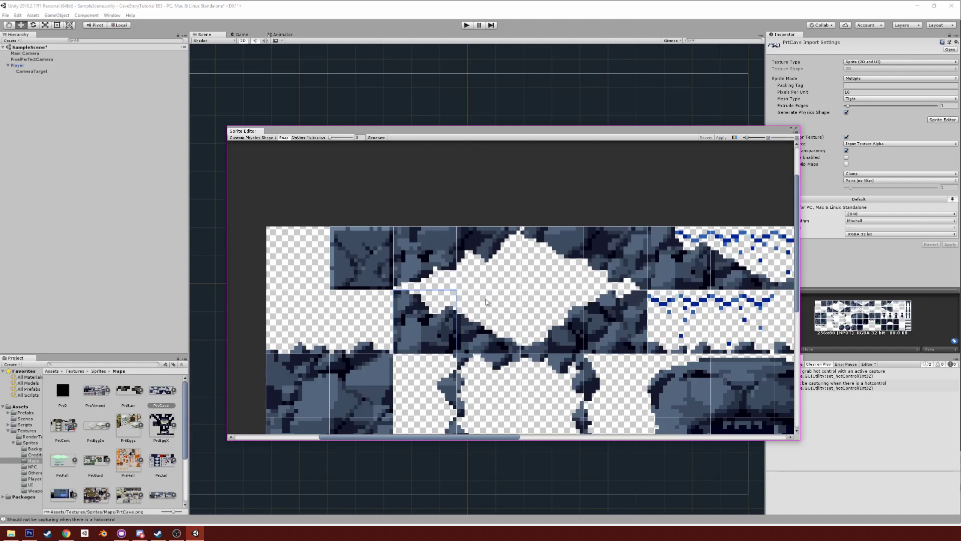
# Step: Generate a physics shape for the slope tile beside the solid block, with its lower edge rising from the bottom-left corner to the right edge's midpoint
pyautogui.click(377, 137)
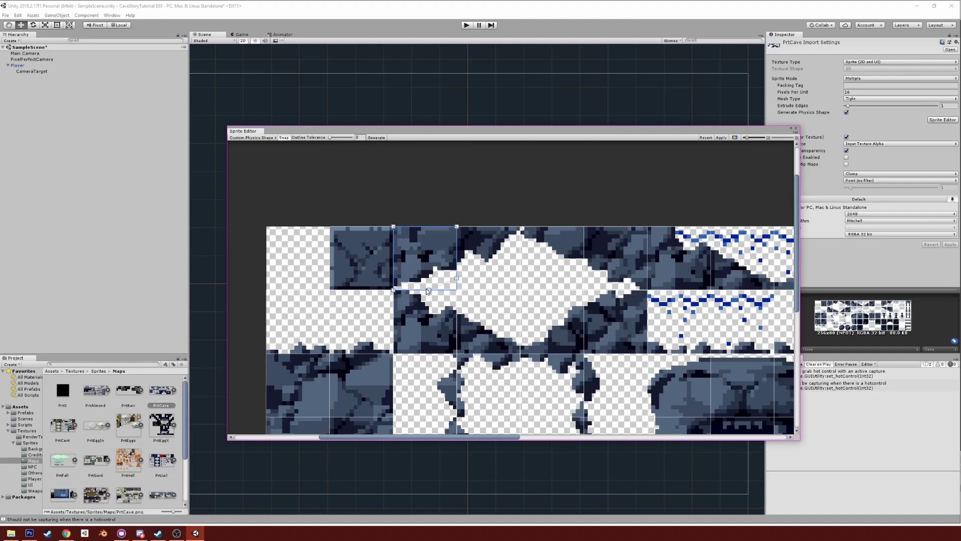
pyautogui.click(456, 278)
pyautogui.click(428, 292)
pyautogui.moveTo(429, 289); pyautogui.dragTo(464, 259)
pyautogui.scroll(5, 465, 260)
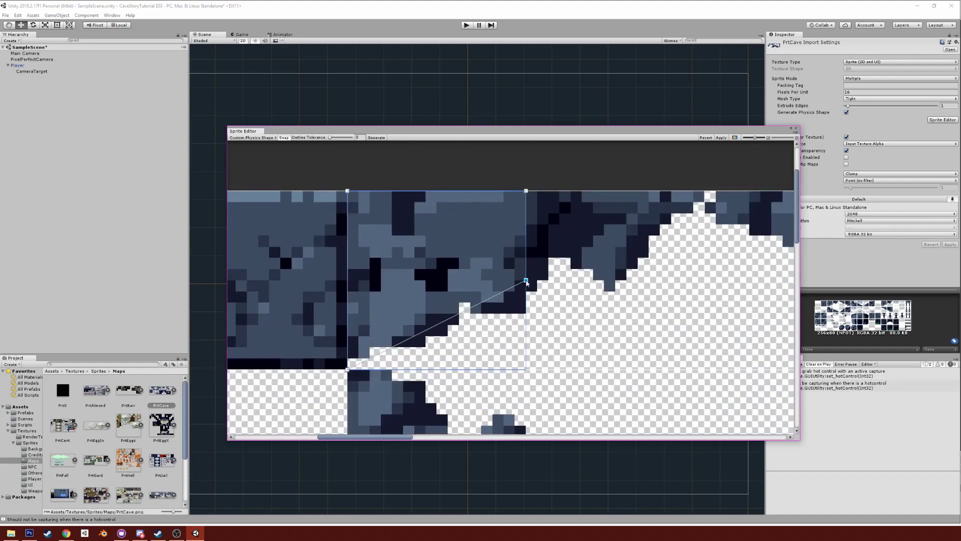
pyautogui.moveTo(526, 281); pyautogui.dragTo(534, 311)
pyautogui.moveTo(540, 359); pyautogui.dragTo(540, 370)
pyautogui.moveTo(537, 360); pyautogui.dragTo(536, 351)
pyautogui.moveTo(539, 312); pyautogui.dragTo(544, 285)
pyautogui.scroll(-3, 544, 285)
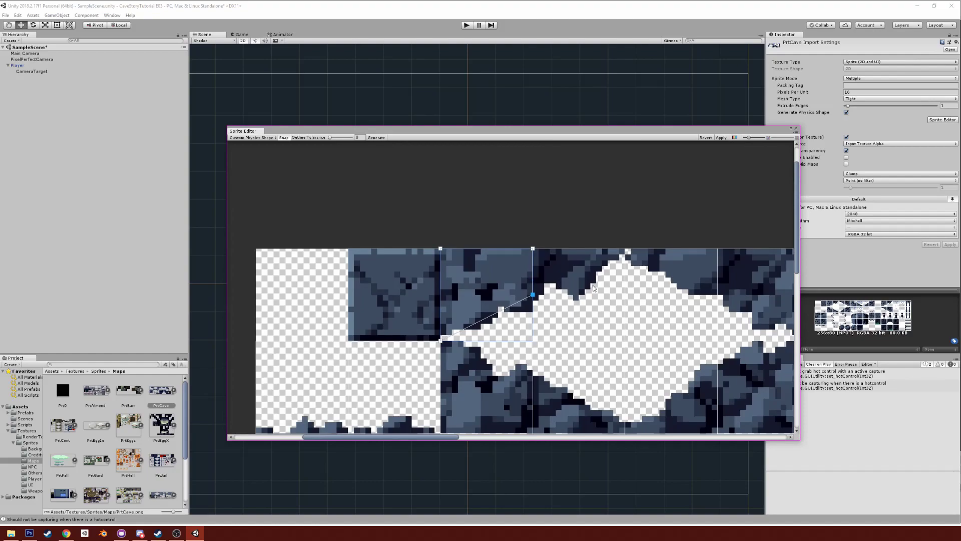
# Step: Generate a physics shape for the second ceiling slope tile, with its lower edge running from the left edge's midpoint to the top-right corner
pyautogui.click(588, 282)
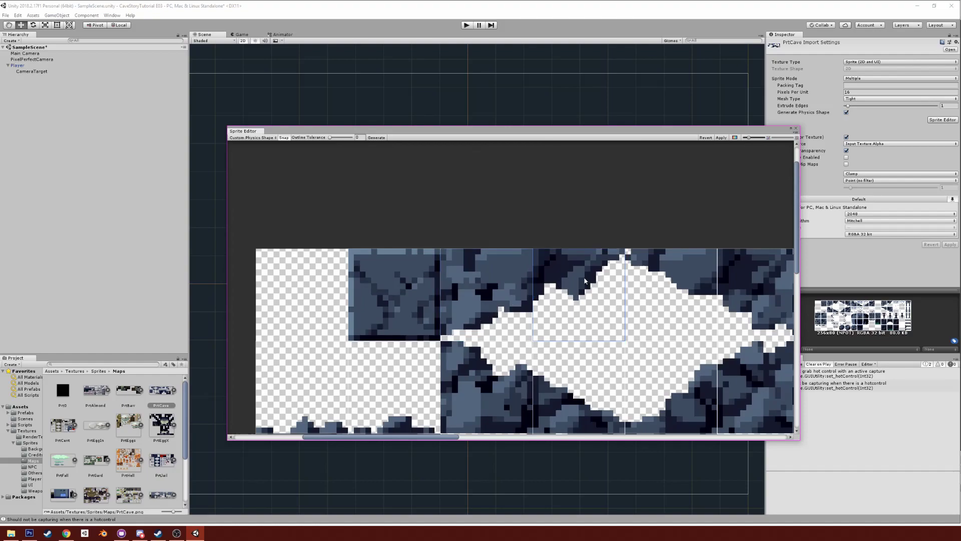
pyautogui.click(375, 137)
pyautogui.press('Delete')
pyautogui.moveTo(534, 313); pyautogui.dragTo(528, 299)
pyautogui.click(533, 284)
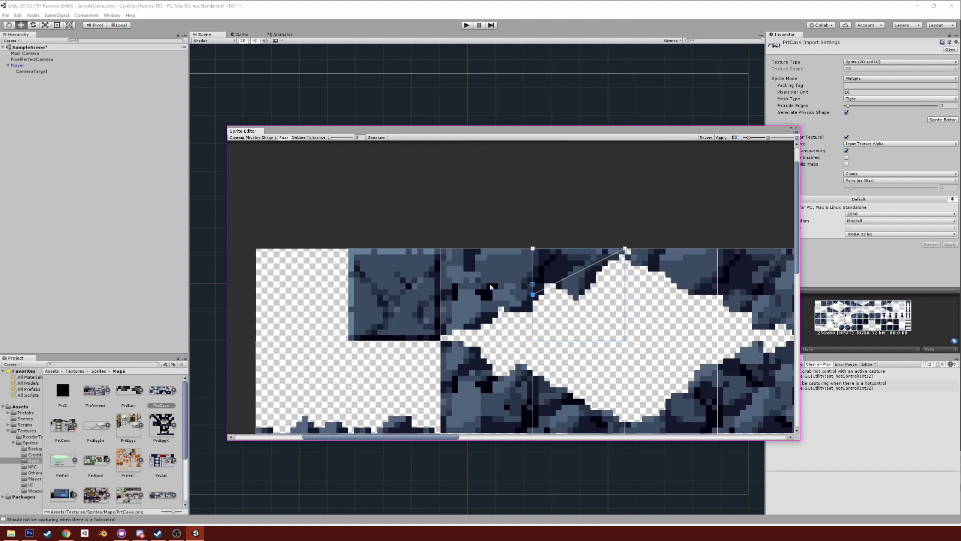
pyautogui.click(555, 268)
pyautogui.click(506, 286)
pyautogui.click(536, 301)
pyautogui.click(623, 231)
# Step: Create matching sloped physics shapes for the remaining ceiling and floor tiles around the diamond-shaped opening
pyautogui.moveTo(636, 221); pyautogui.dragTo(492, 176, button='middle')
pyautogui.click(516, 248)
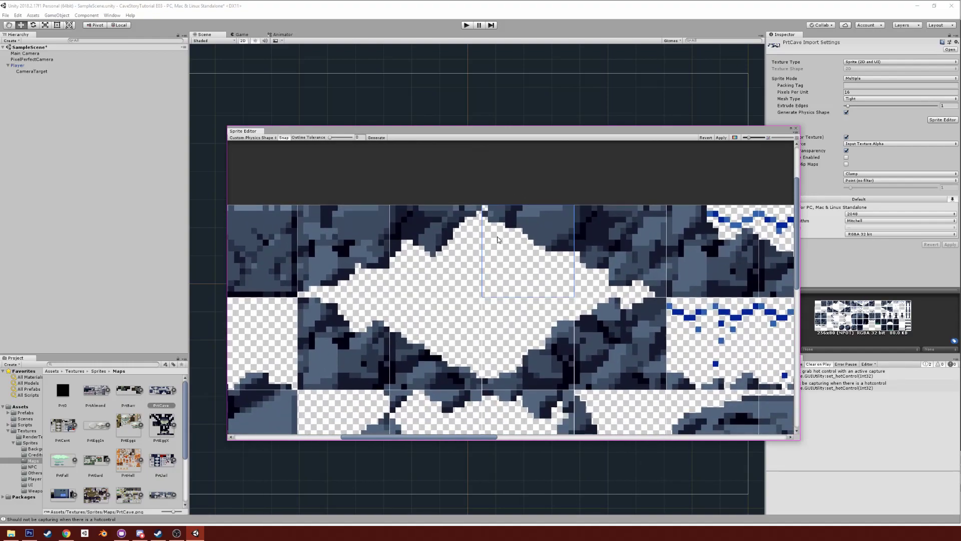
pyautogui.click(376, 138)
pyautogui.click(619, 248)
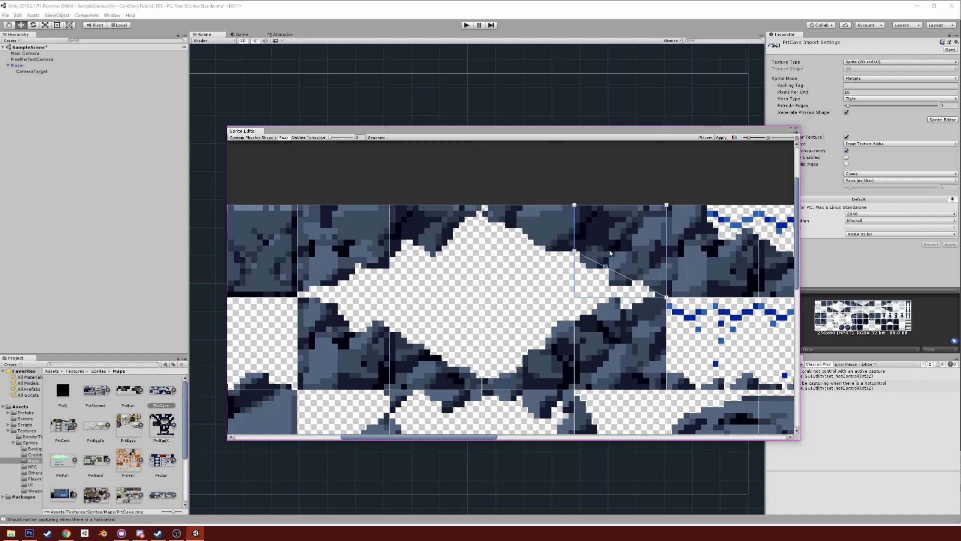
pyautogui.click(493, 361)
pyautogui.click(435, 350)
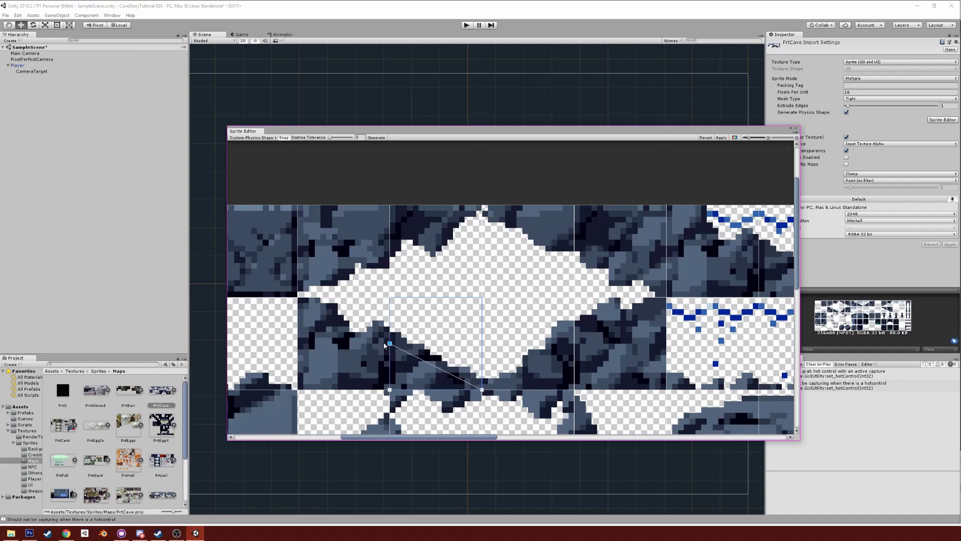
pyautogui.click(345, 345)
# Step: Create sloped physics shapes for the floor slope tiles beneath the blue water pattern in the top row
pyautogui.scroll(-2, 412, 340)
pyautogui.moveTo(412, 339); pyautogui.dragTo(292, 339, button='middle')
pyautogui.scroll(2, 442, 290)
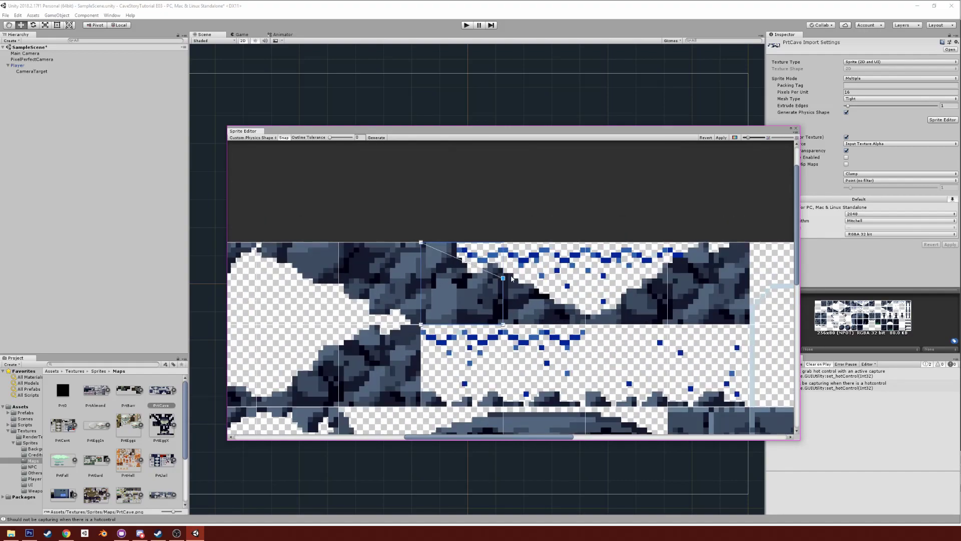
pyautogui.click(544, 283)
pyautogui.click(627, 284)
pyautogui.click(376, 137)
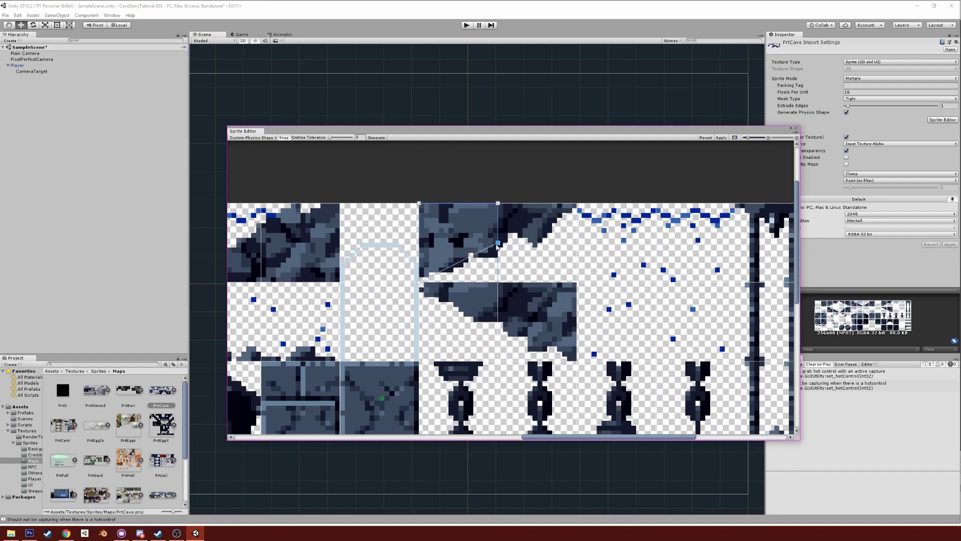
# Step: Shape the physics outlines of the last overhang slope tiles, apply the changes and close the Sprite Editor
pyautogui.scroll(3, 477, 223)
pyautogui.scroll(-3, 380, 143)
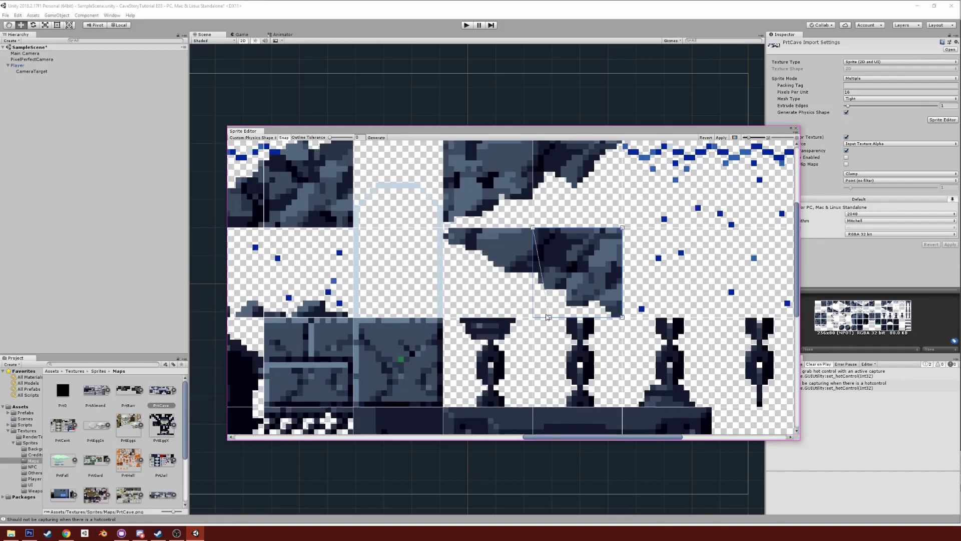
pyautogui.scroll(-5, 380, 424)
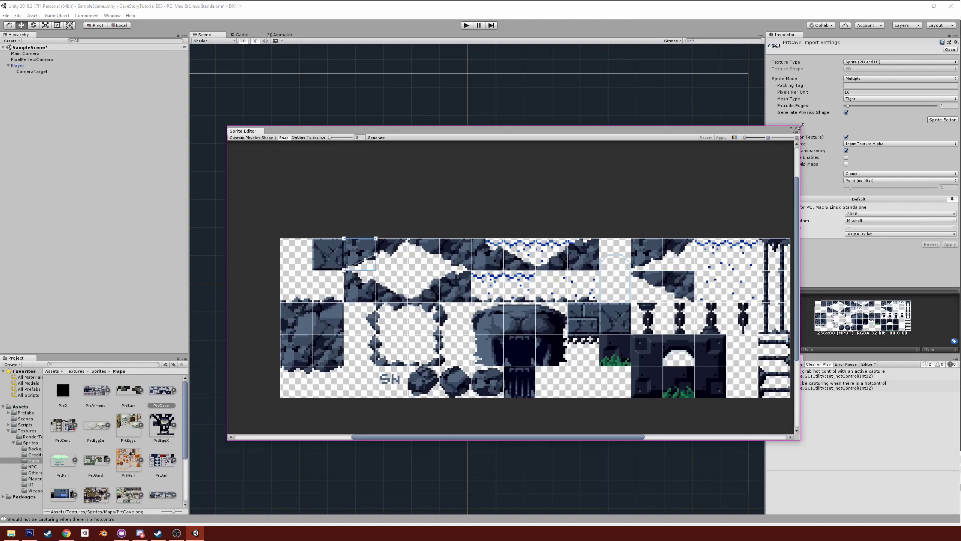
pyautogui.click(796, 128)
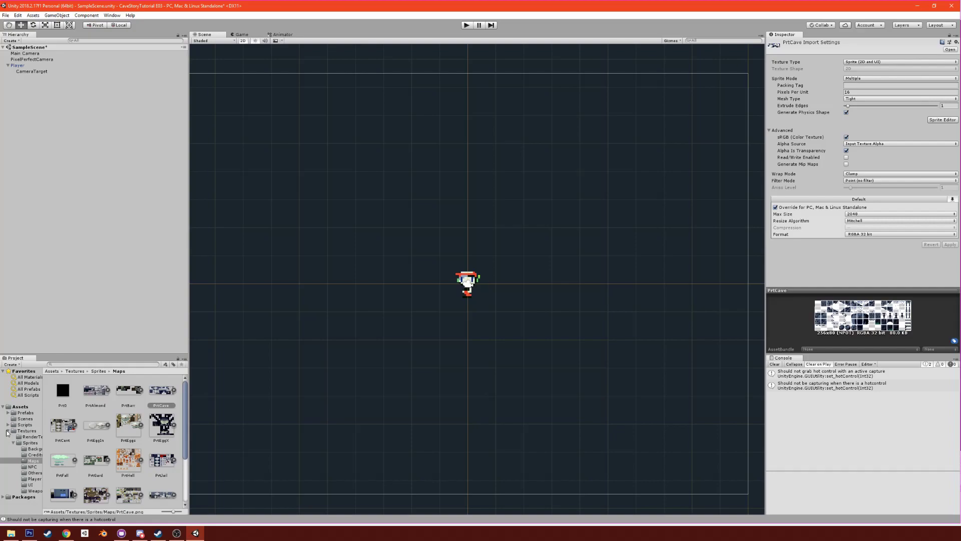
# Step: Create a folder named Data in the project's root Assets folder
pyautogui.click(9, 431)
pyautogui.click(18, 407)
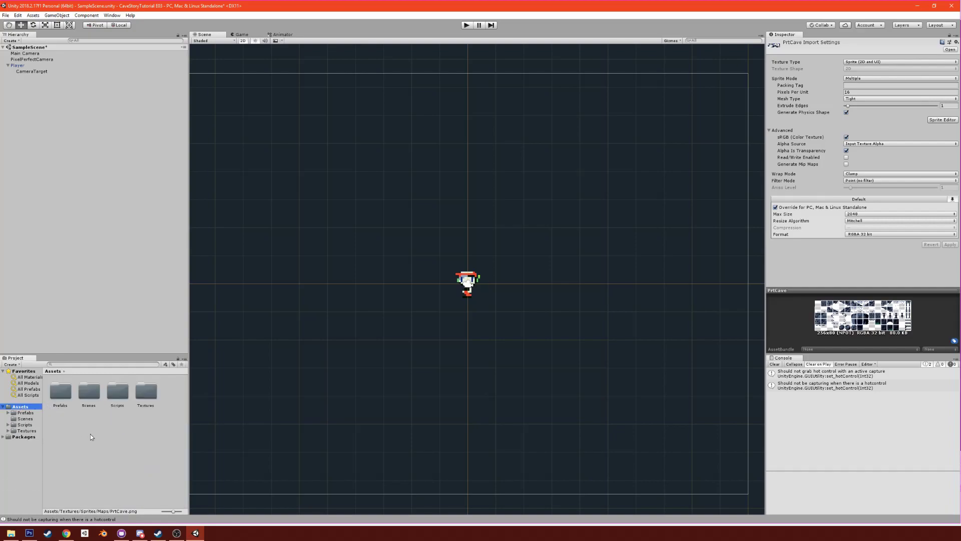
pyautogui.rightClick(71, 420)
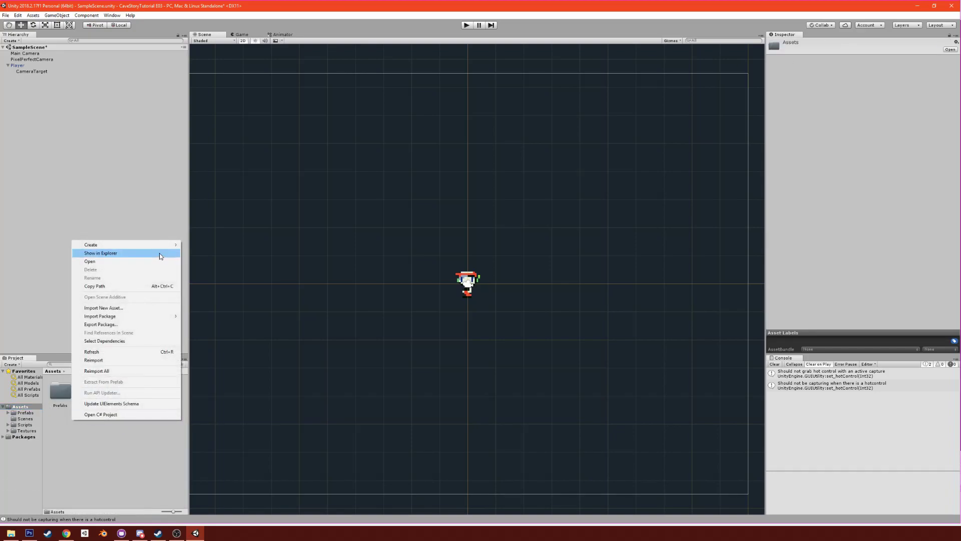
pyautogui.moveTo(158, 244)
pyautogui.click(235, 245)
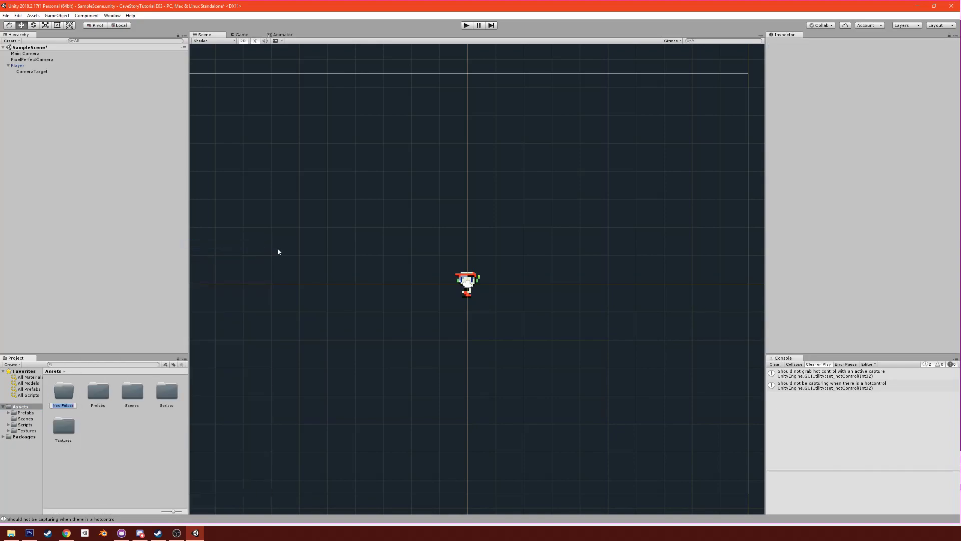
pyautogui.write('Data')
pyautogui.press('Return')
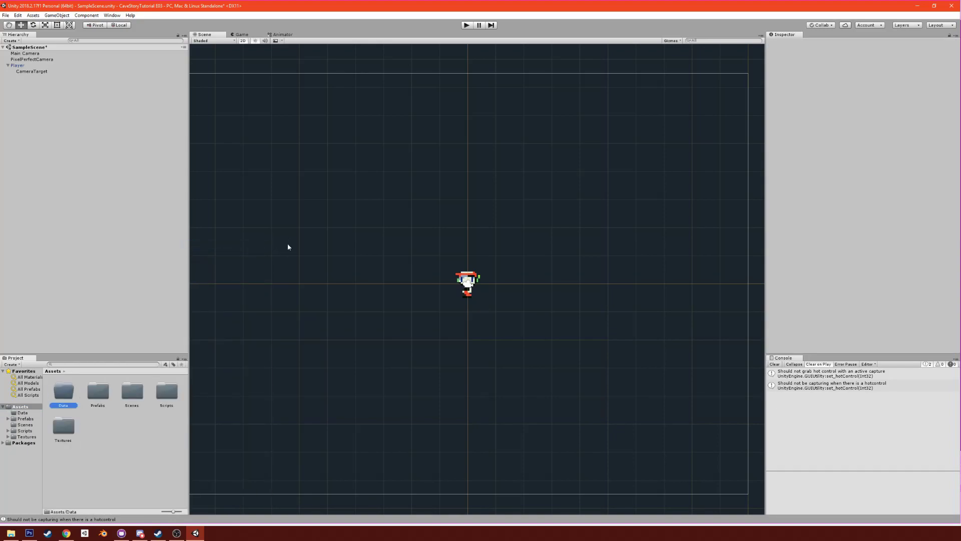
# Step: Create a Maps folder inside the Data folder and open it
pyautogui.press('Return')
pyautogui.rightClick(82, 418)
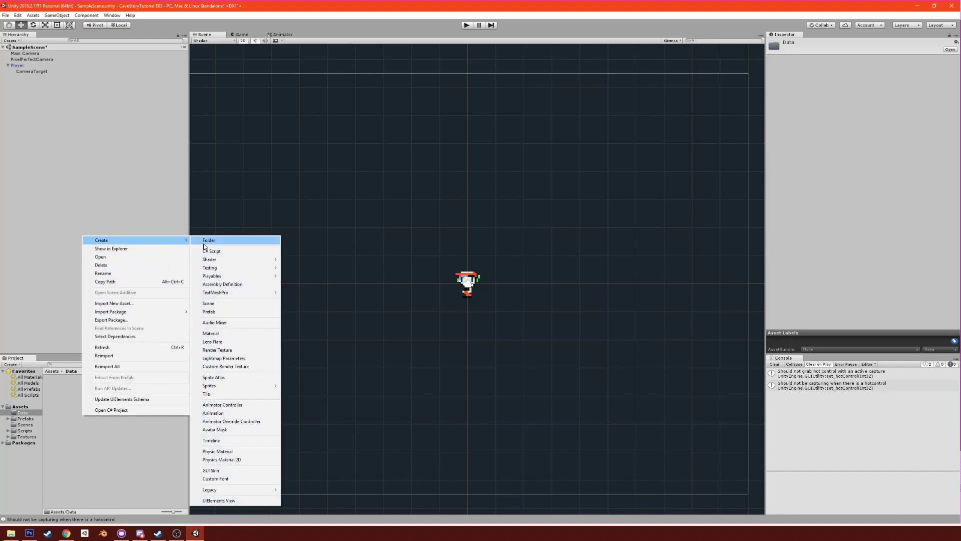
pyautogui.click(204, 244)
pyautogui.write('Maps')
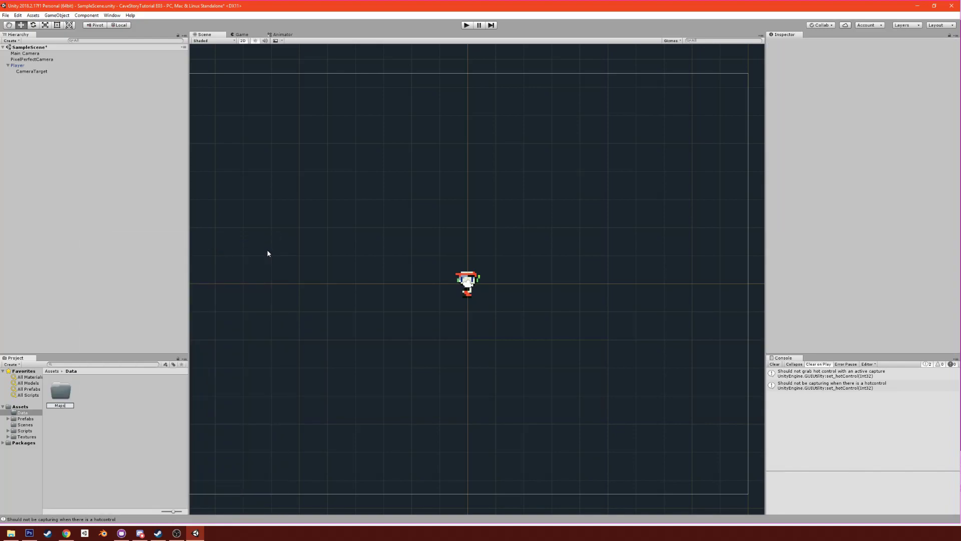
pyautogui.press('Return')
pyautogui.press('Return')
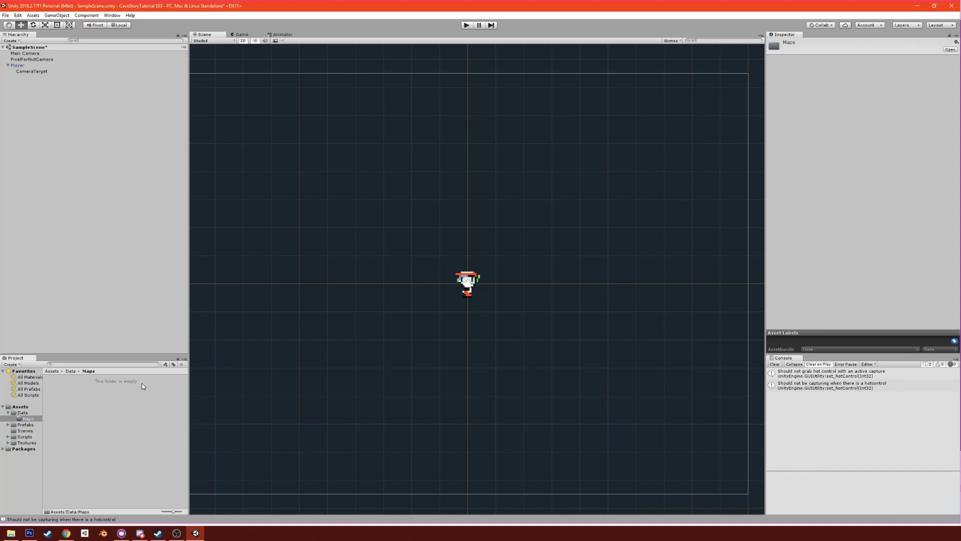
# Step: Add a folder named Tilesets inside Data/Maps
pyautogui.rightClick(132, 394)
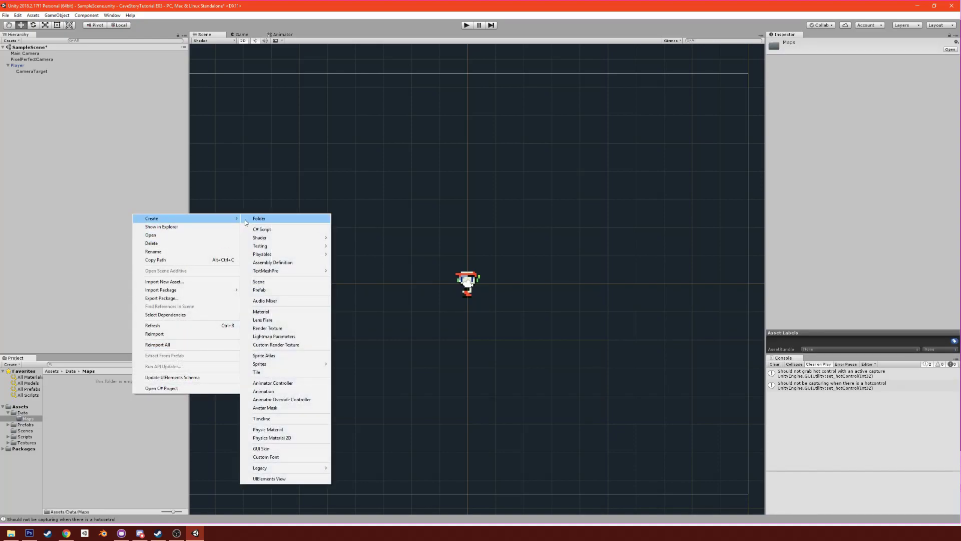
pyautogui.click(246, 221)
pyautogui.write('T')
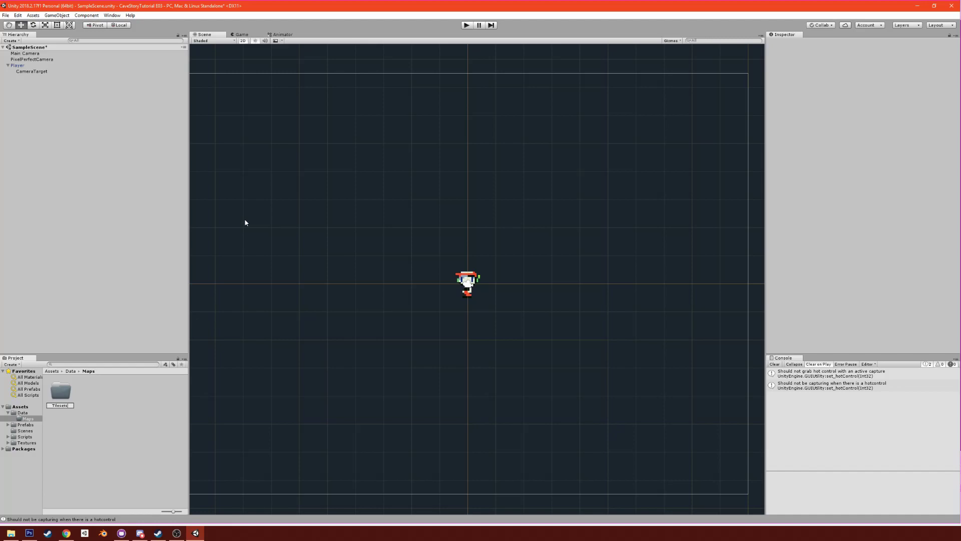
pyautogui.write('ilesets')
# Step: Add a second folder named Palettes inside Data/Maps, beside the Tilesets folder
pyautogui.rightClick(135, 389)
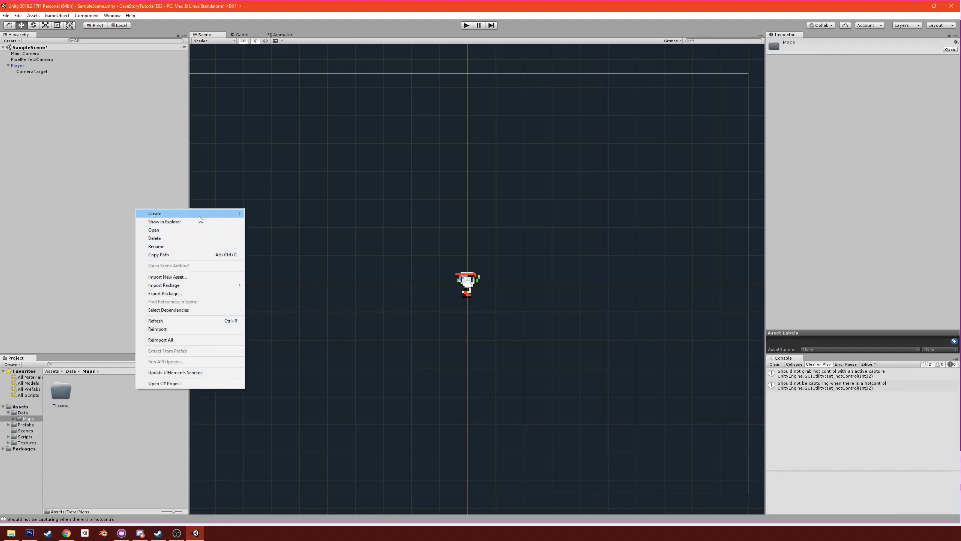
pyautogui.moveTo(199, 214)
pyautogui.click(255, 214)
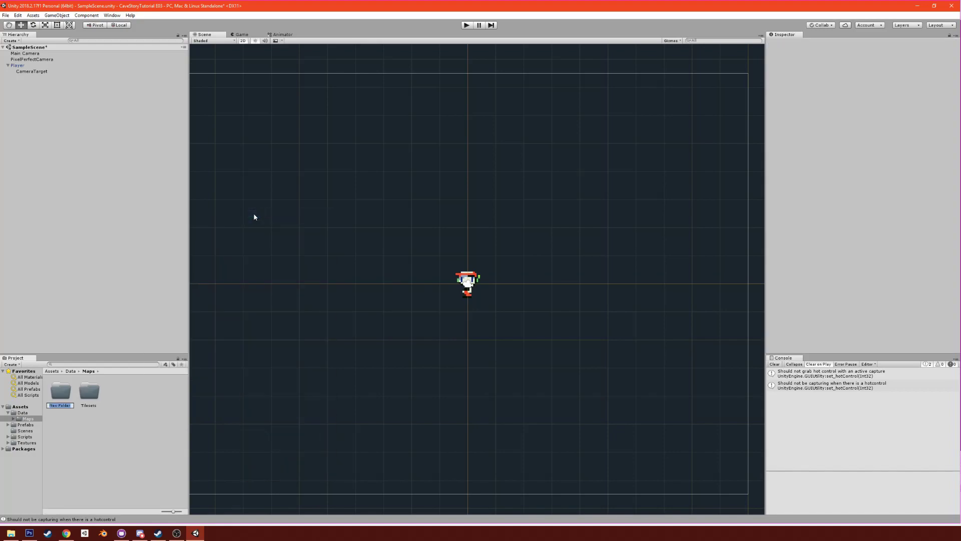
pyautogui.write('Palettes')
pyautogui.press('Return')
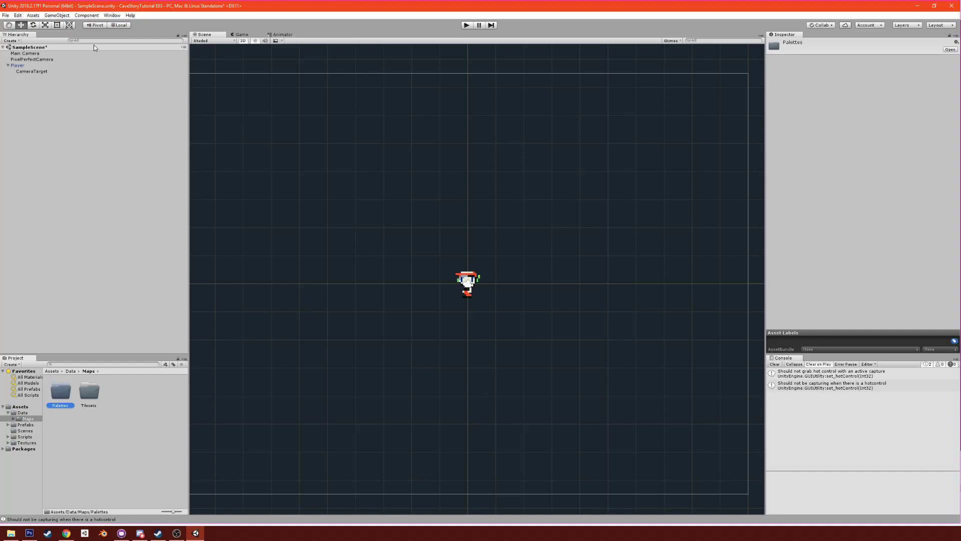
# Step: Open the Tile Palette window and move it over the scene view, clear of the Inspector and Console
pyautogui.click(113, 15)
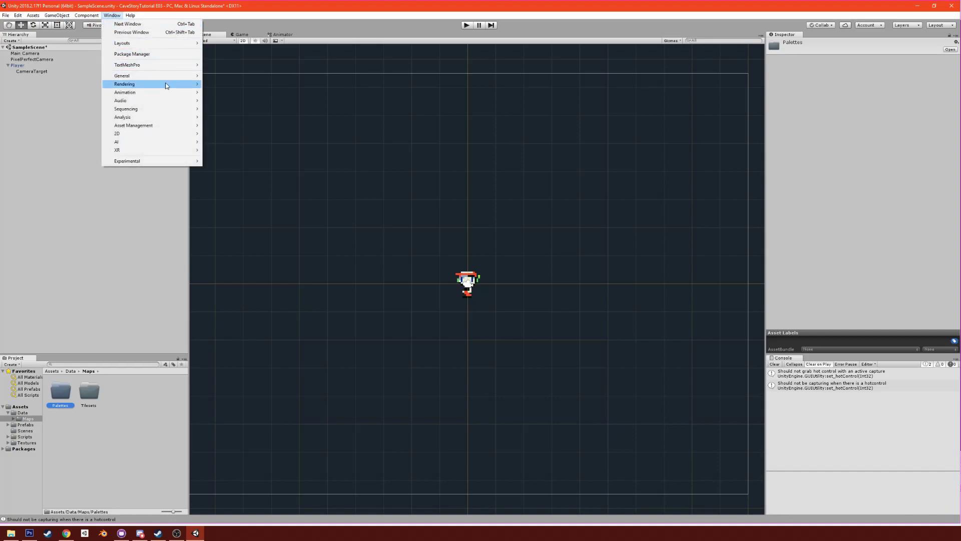
pyautogui.moveTo(178, 134)
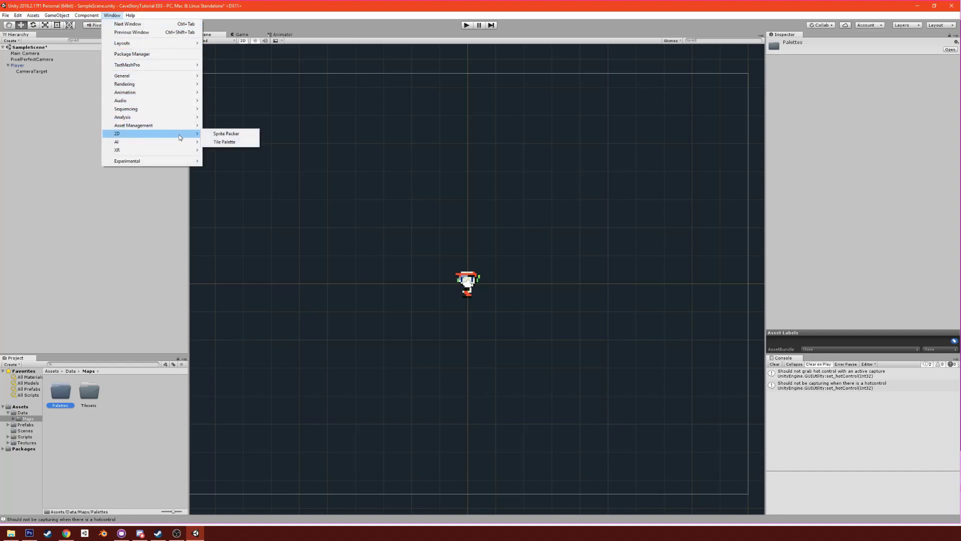
pyautogui.click(225, 142)
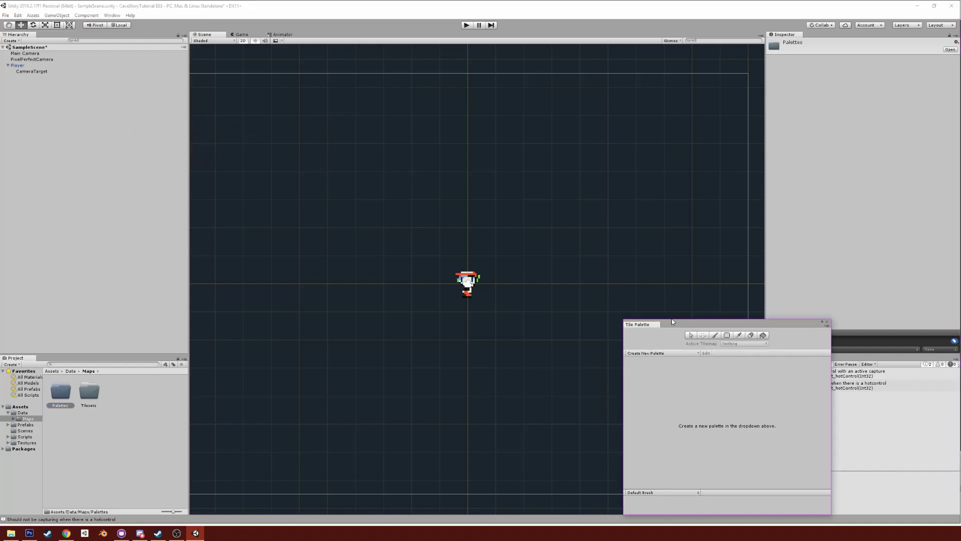
pyautogui.moveTo(679, 326); pyautogui.dragTo(611, 325)
# Step: Create a new tile palette named CavePalette with a Rectangle grid and Automatic cell size, saved in Data/Maps/Palettes
pyautogui.click(604, 352)
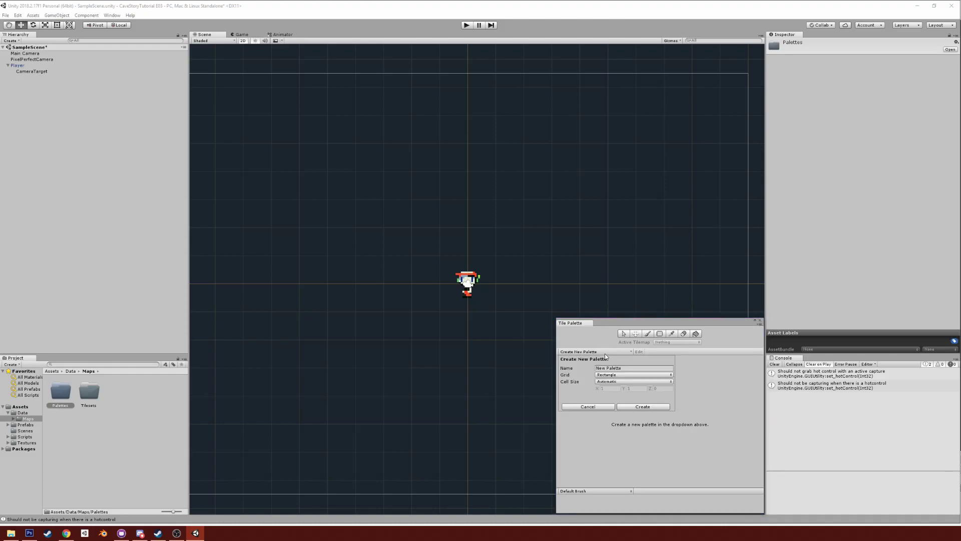
pyautogui.click(627, 369)
pyautogui.write('Cav')
pyautogui.click(627, 407)
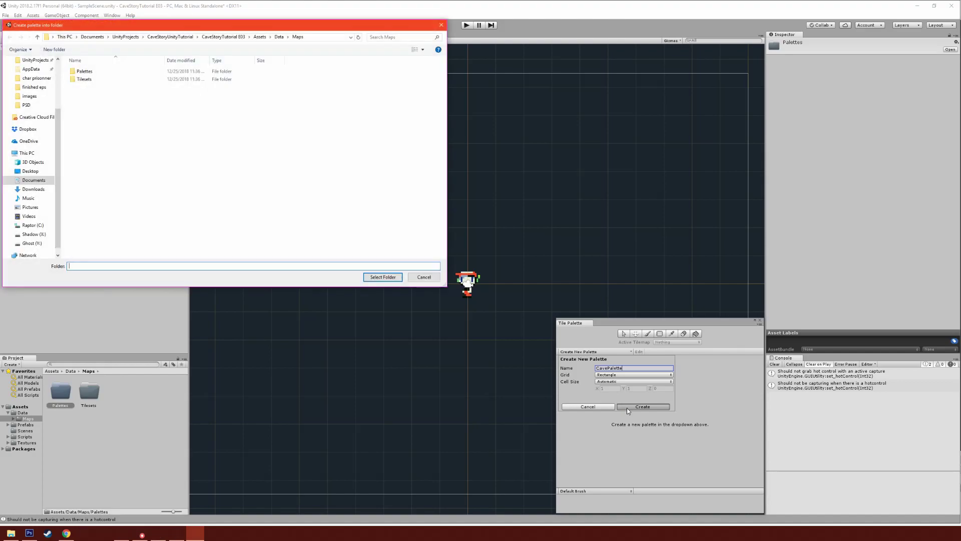
pyautogui.doubleClick(85, 71)
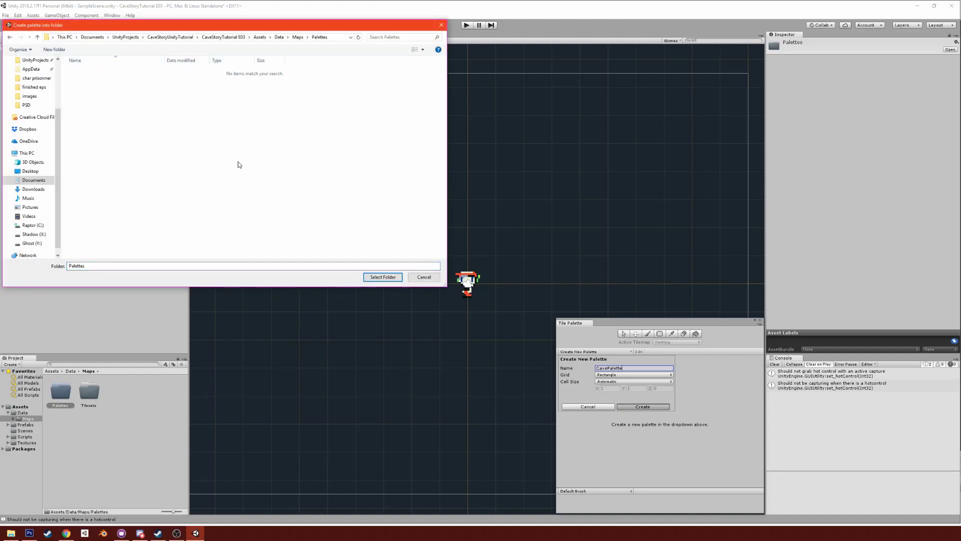
pyautogui.click(371, 278)
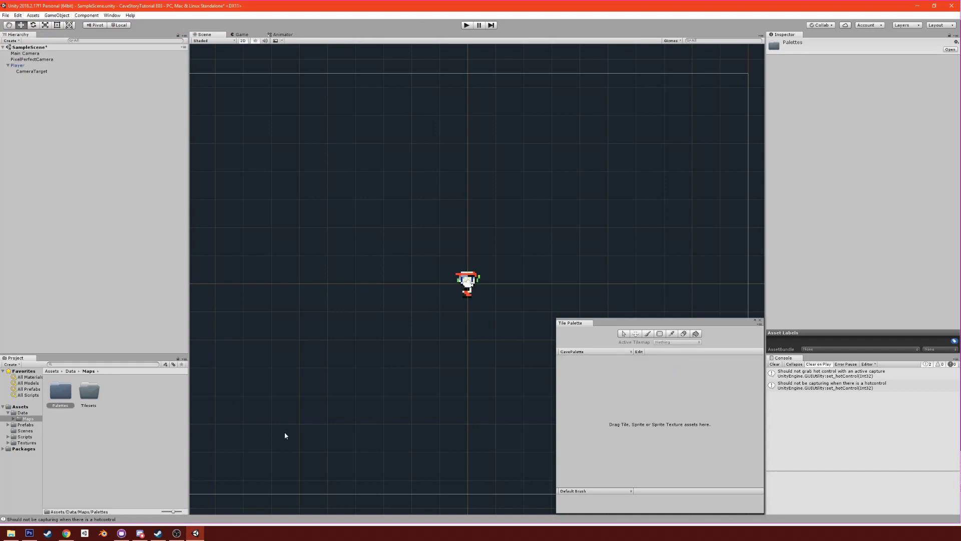
# Step: Add the PrtCave texture from Textures/Sprites/Maps to the CavePalette
pyautogui.click(24, 443)
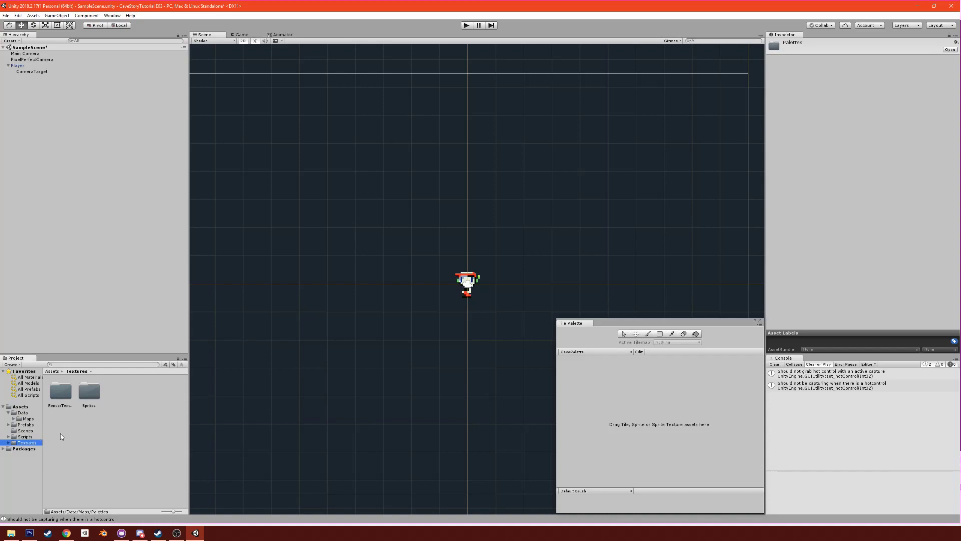
pyautogui.doubleClick(79, 398)
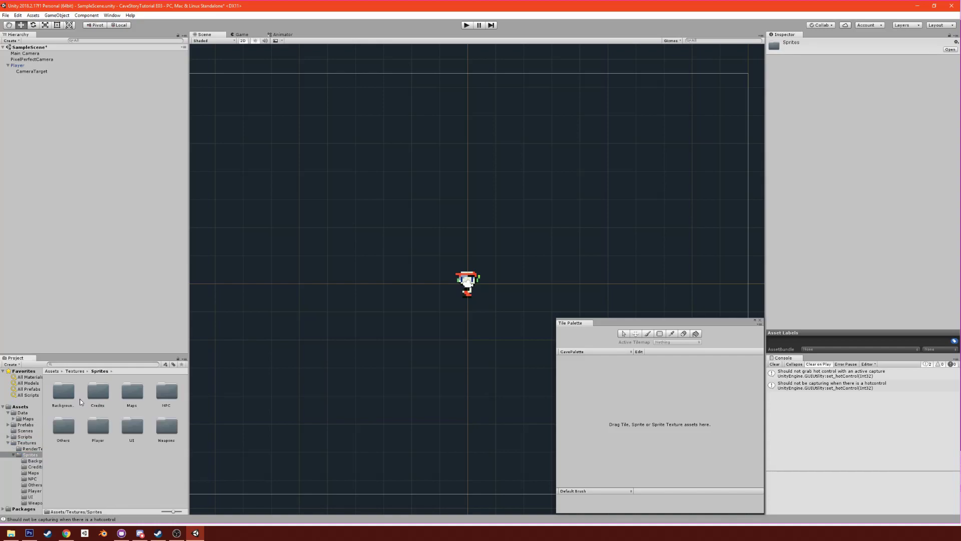
pyautogui.doubleClick(131, 394)
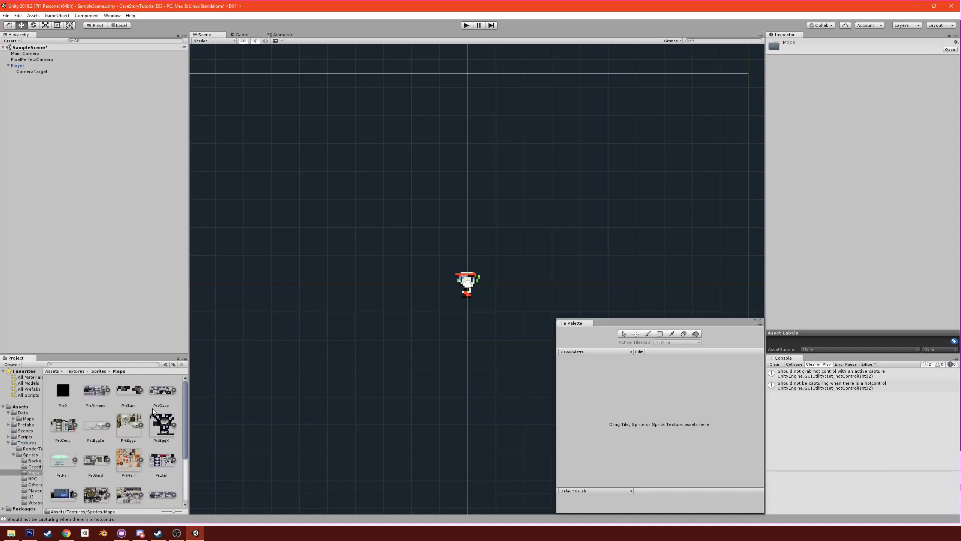
pyautogui.moveTo(167, 387); pyautogui.dragTo(593, 391)
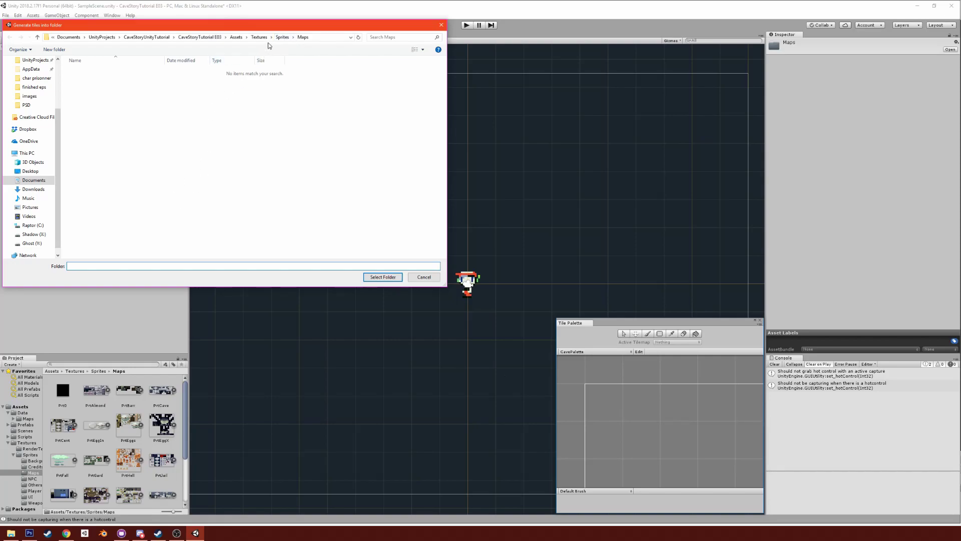
# Step: Generate the tile assets into a new PrtCave folder inside Assets/Data/Maps/Tilesets
pyautogui.click(282, 37)
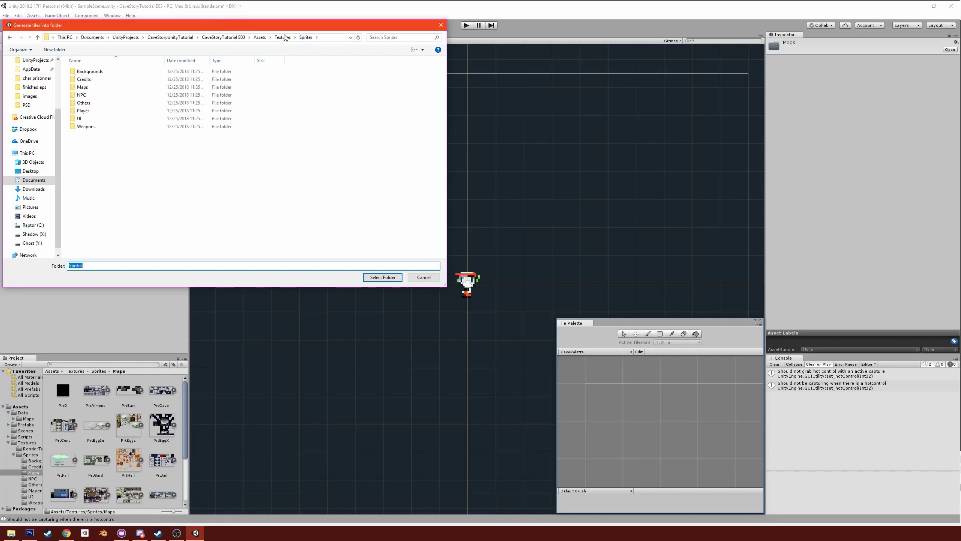
pyautogui.click(259, 37)
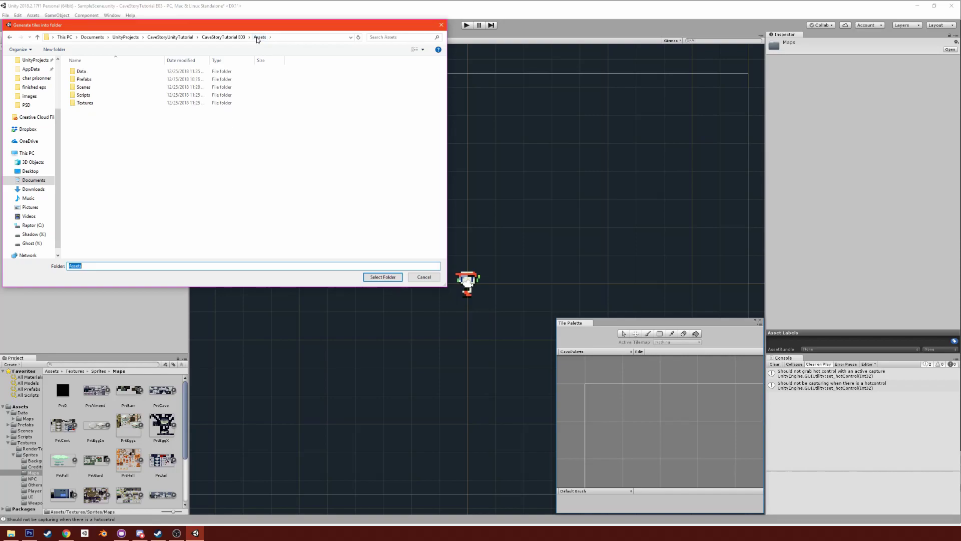
pyautogui.doubleClick(159, 73)
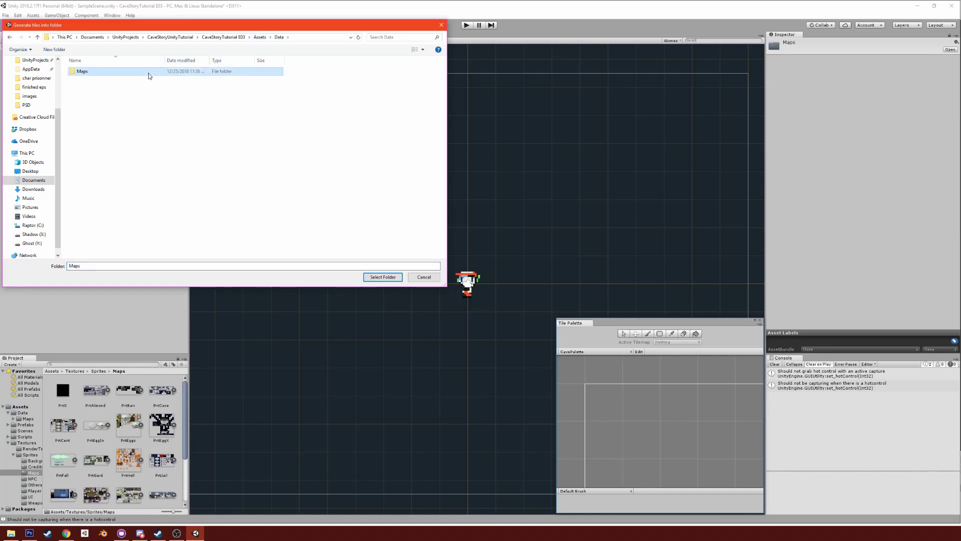
pyautogui.doubleClick(148, 72)
pyautogui.click(134, 80)
pyautogui.doubleClick(134, 79)
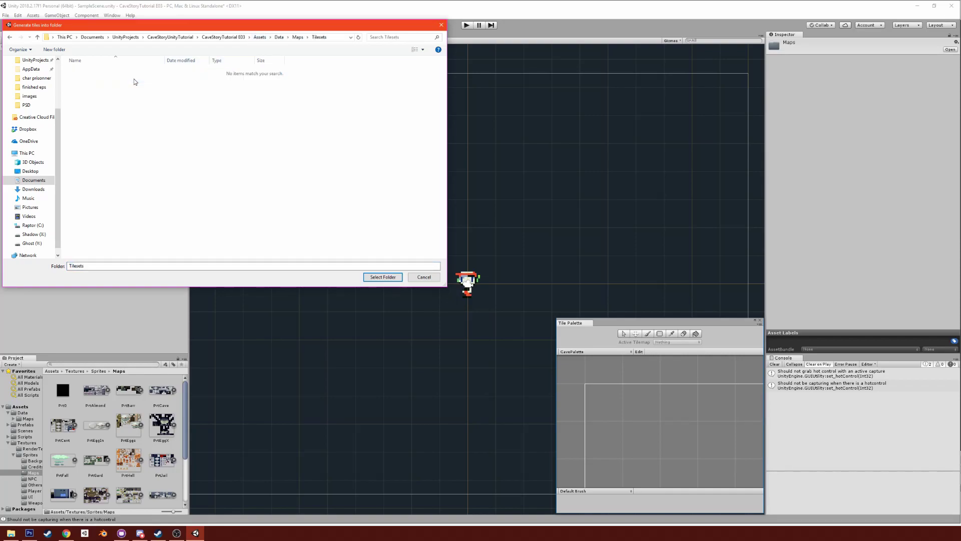
pyautogui.click(54, 49)
pyautogui.write('Prt')
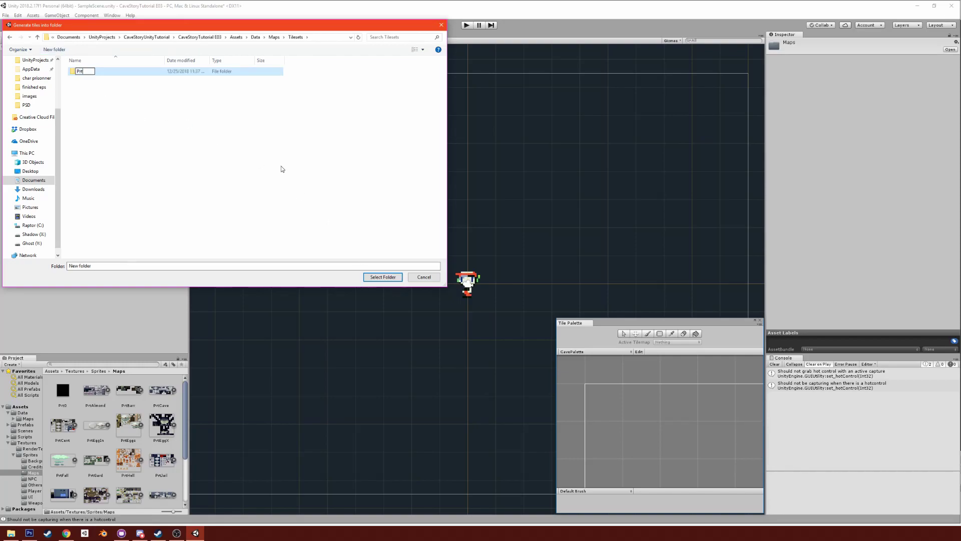
pyautogui.write('Cave')
pyautogui.press('Return')
pyautogui.click(381, 277)
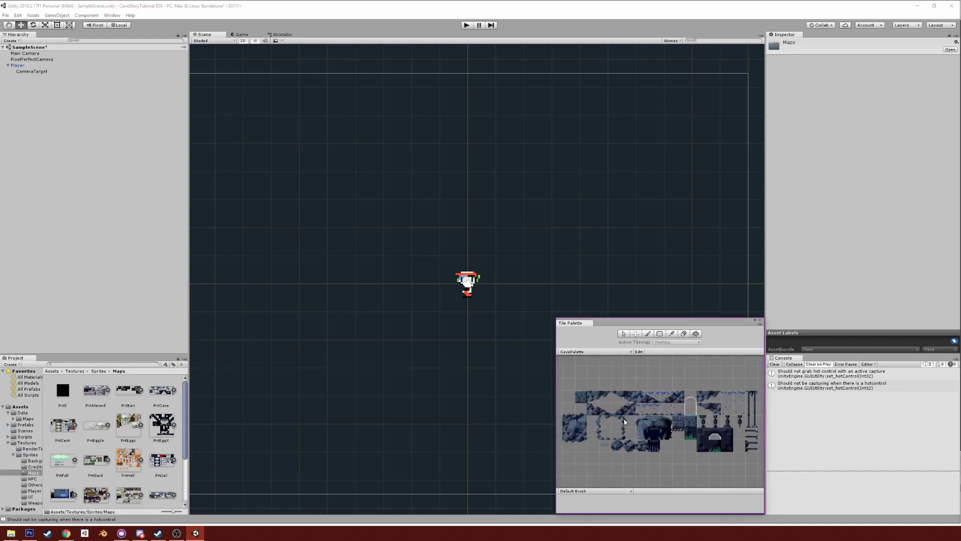
# Step: Select the entire block of cave tiles in the CavePalette
pyautogui.click(621, 417)
pyautogui.moveTo(568, 397); pyautogui.dragTo(634, 414)
pyautogui.moveTo(569, 396); pyautogui.dragTo(753, 449)
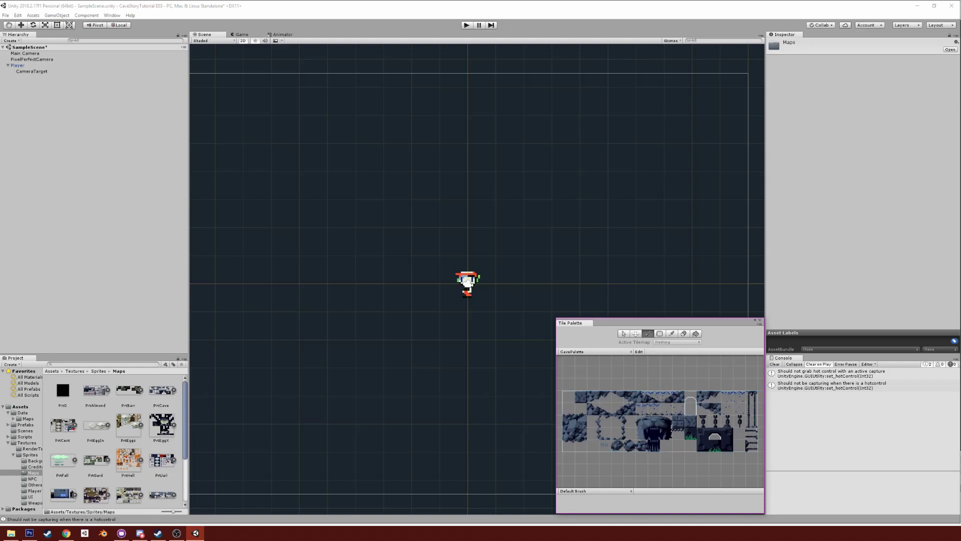
# Step: Create a rectangular Tilemap object in the scene, expand its parent Grid and select the Tilemap
pyautogui.click(32, 100)
pyautogui.rightClick(31, 109)
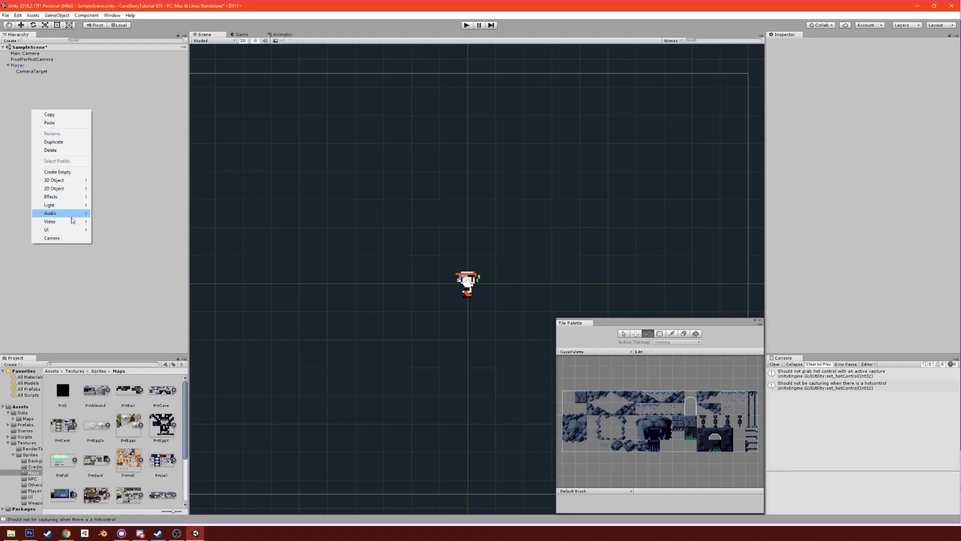
pyautogui.moveTo(64, 188)
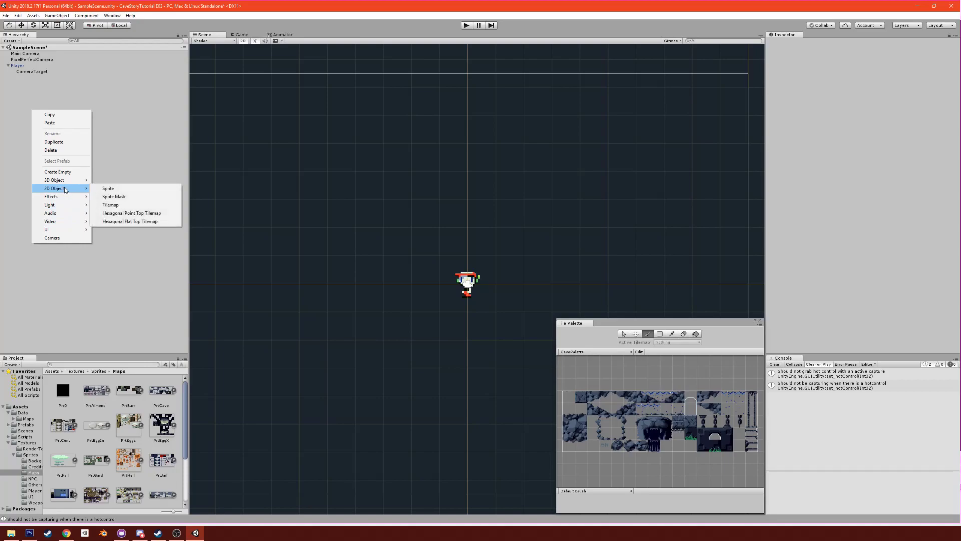
pyautogui.click(106, 205)
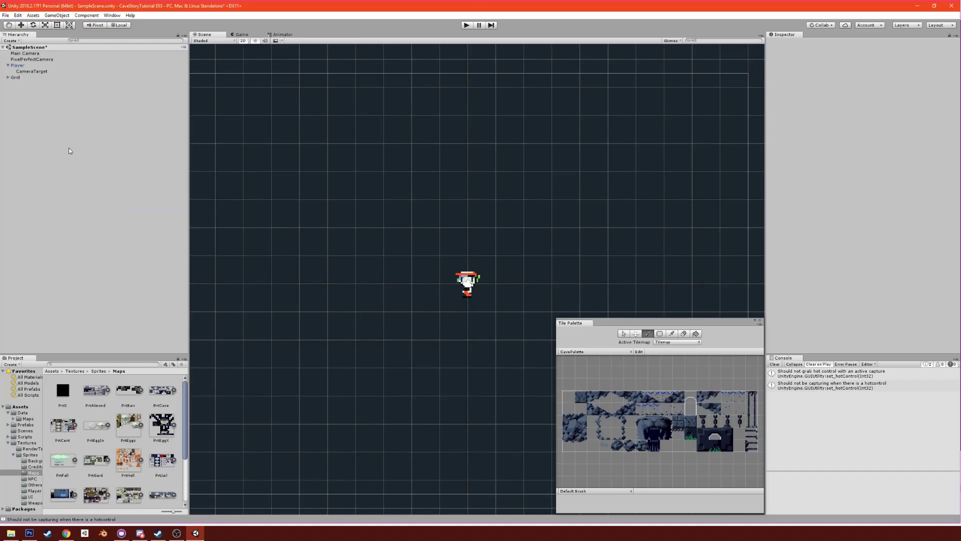
pyautogui.click(15, 78)
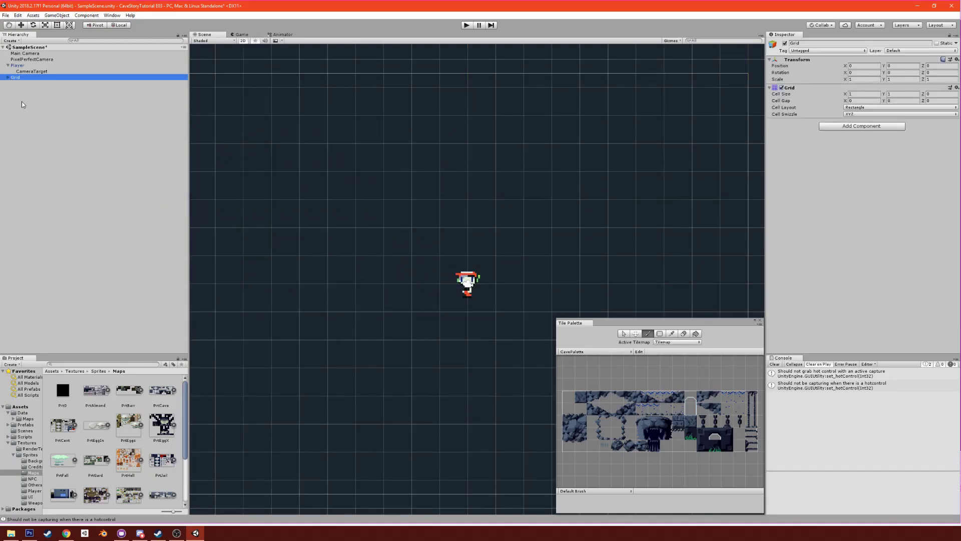
pyautogui.click(8, 77)
pyautogui.click(20, 83)
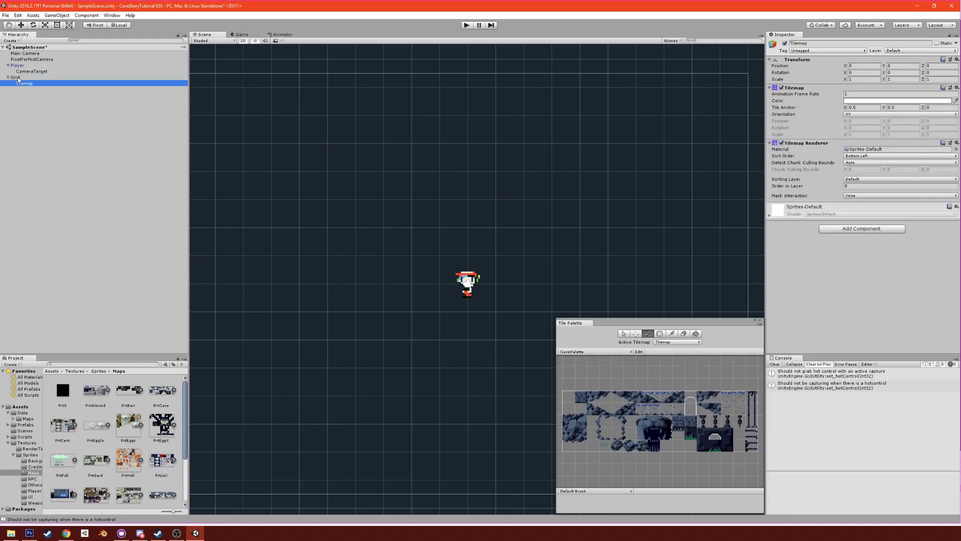
# Step: Paint the entire block of cave tiles into the scene above the player and reselect the Tilemap
pyautogui.click(701, 209)
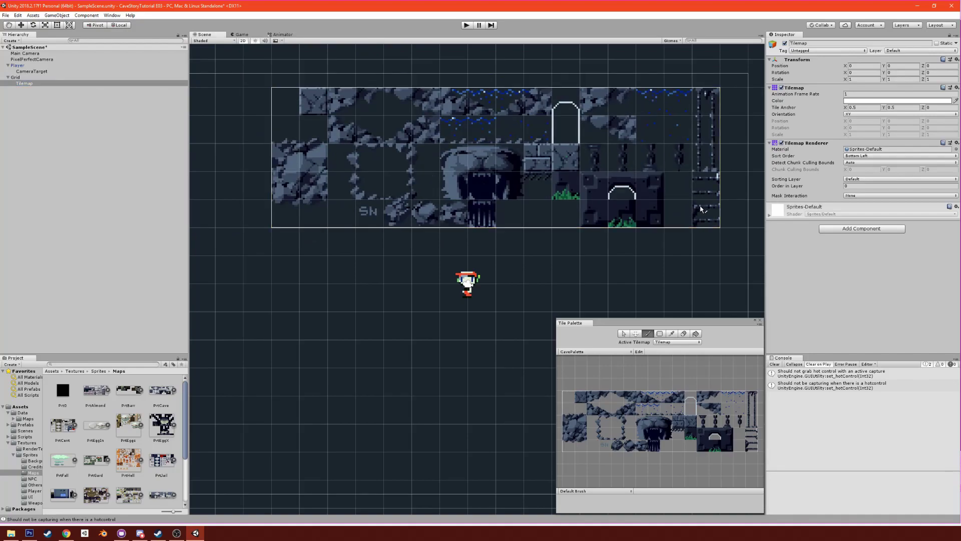
pyautogui.click(22, 78)
pyautogui.click(25, 84)
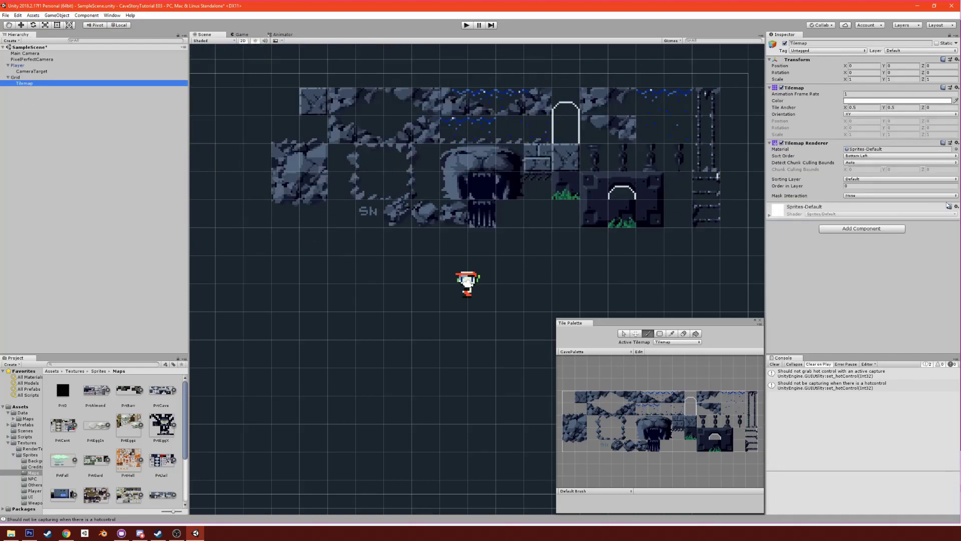
# Step: Switch from painting to tile selection and add a Tilemap Collider 2D component to the Tilemap
pyautogui.click(623, 334)
pyautogui.click(855, 229)
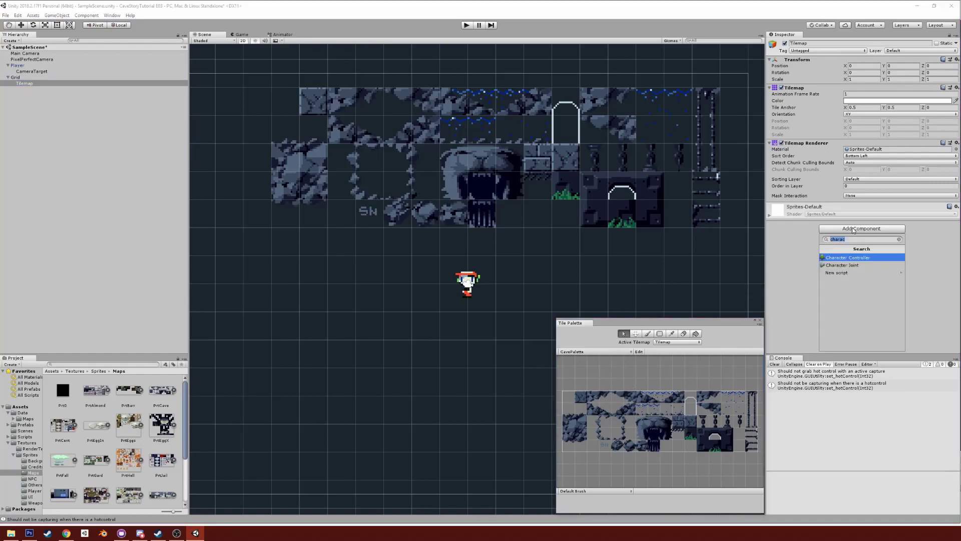
pyautogui.write('tilem')
pyautogui.press('Down')
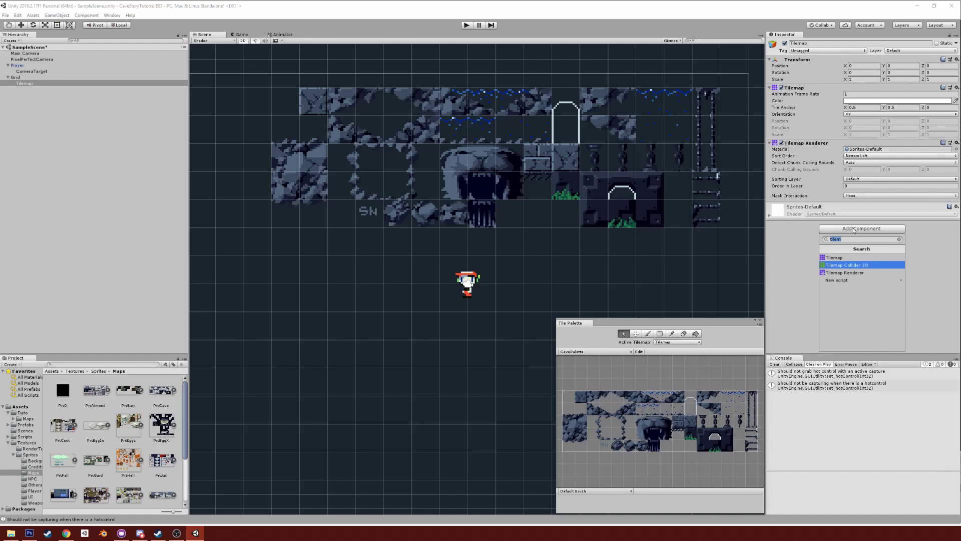
pyautogui.press('Return')
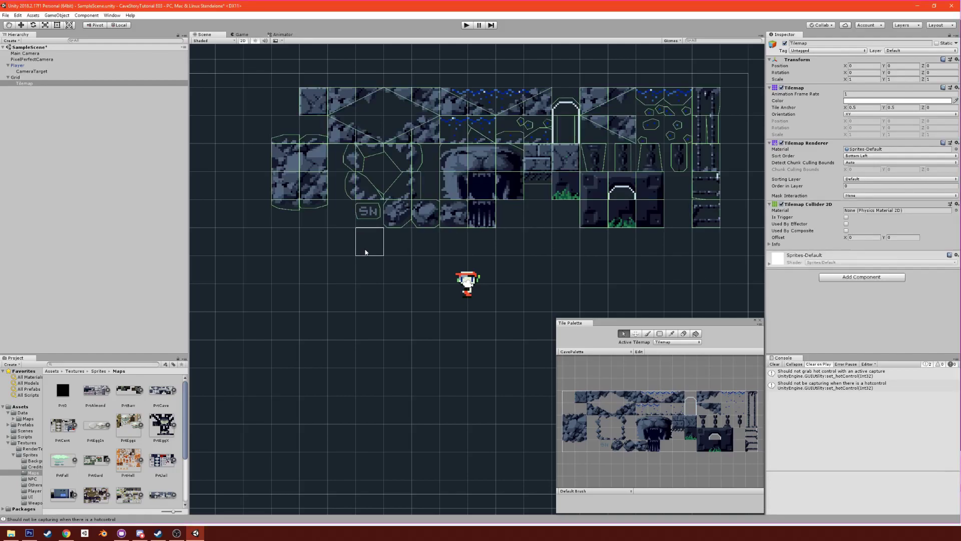
# Step: Examine the collider outlines on the painted tiles, marking the two-by-two solid rock block, and reselect the Tilemap
pyautogui.scroll(-2, 381, 253)
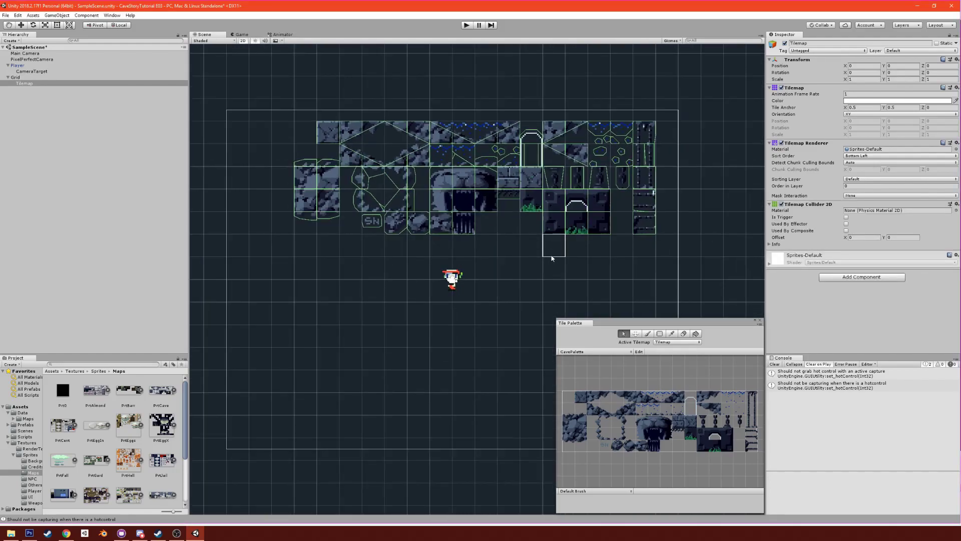
pyautogui.scroll(2, 545, 256)
pyautogui.scroll(1, 545, 256)
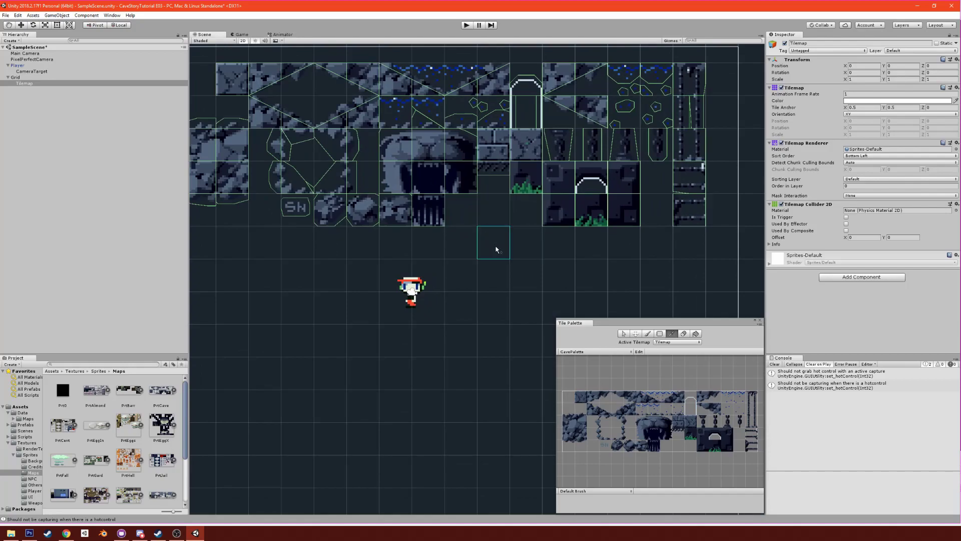
pyautogui.moveTo(488, 262); pyautogui.dragTo(525, 318, button='middle')
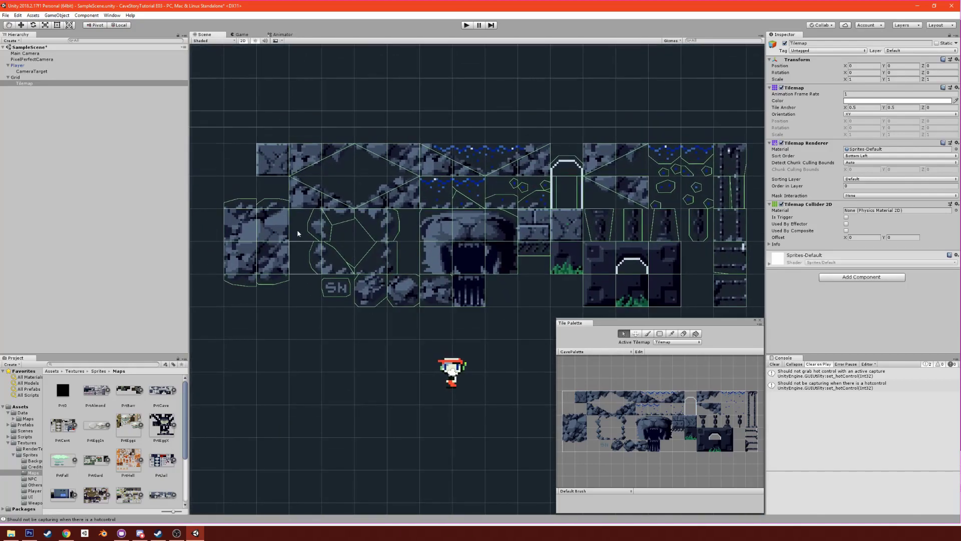
pyautogui.moveTo(235, 224); pyautogui.dragTo(282, 268)
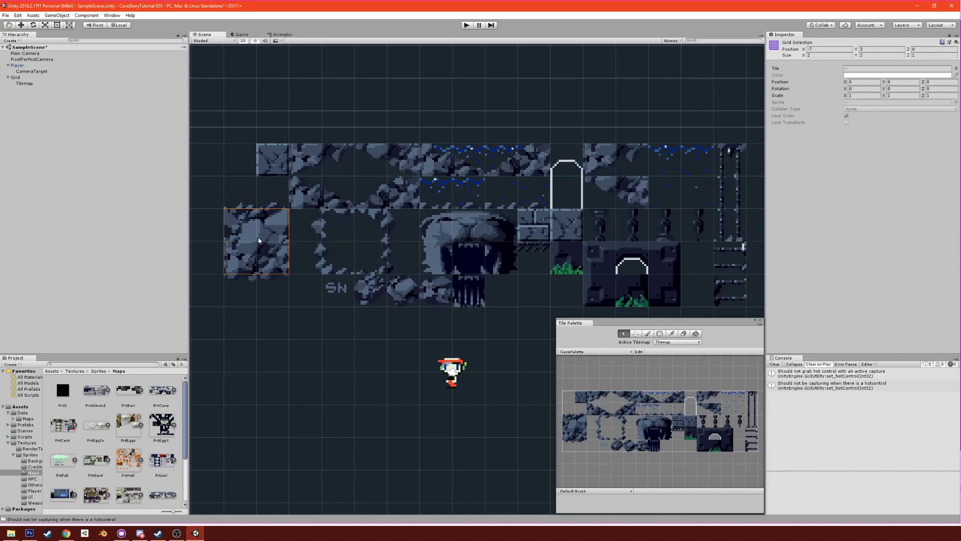
pyautogui.click(50, 84)
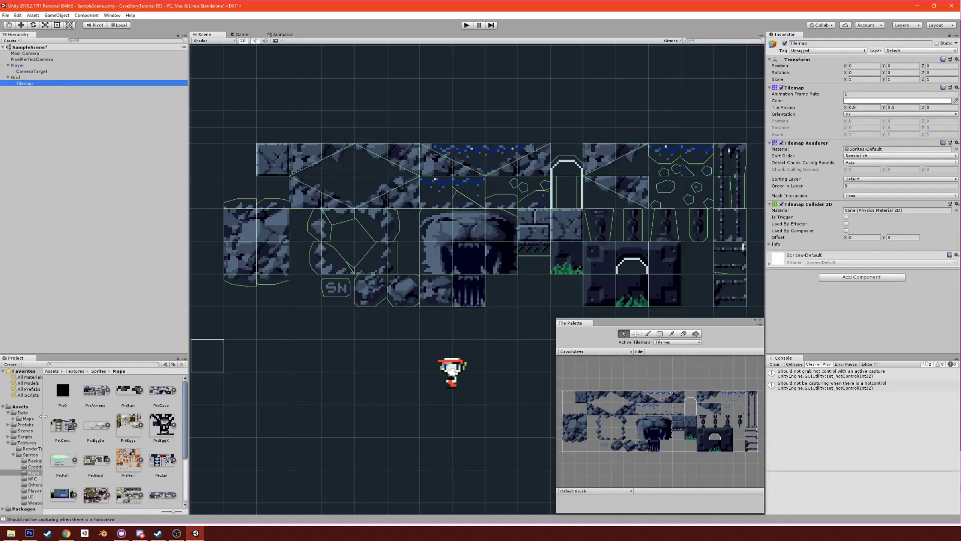
# Step: Set the Collider Type to None for all tile assets in Data/Maps/Tilesets/PrtCave and check the result on the Tilemap
pyautogui.click(26, 418)
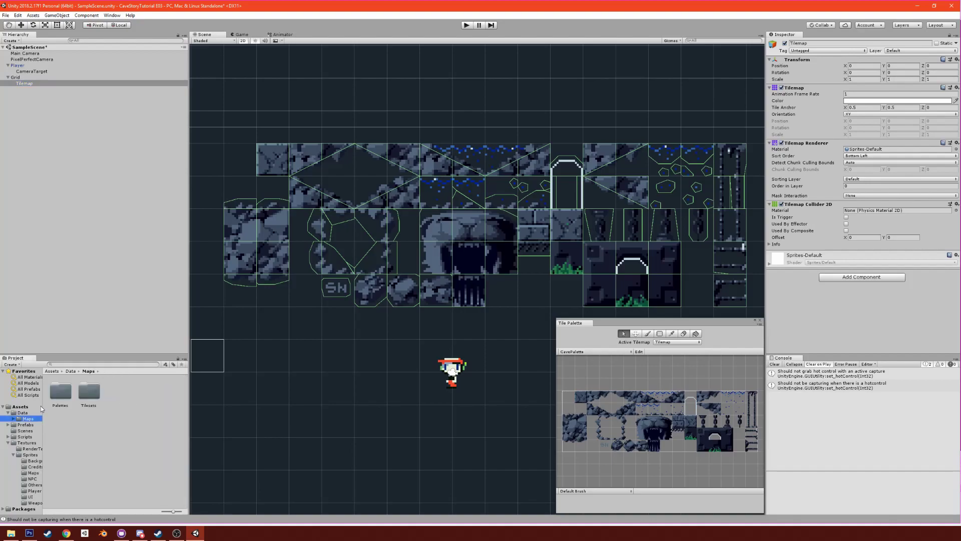
pyautogui.doubleClick(93, 396)
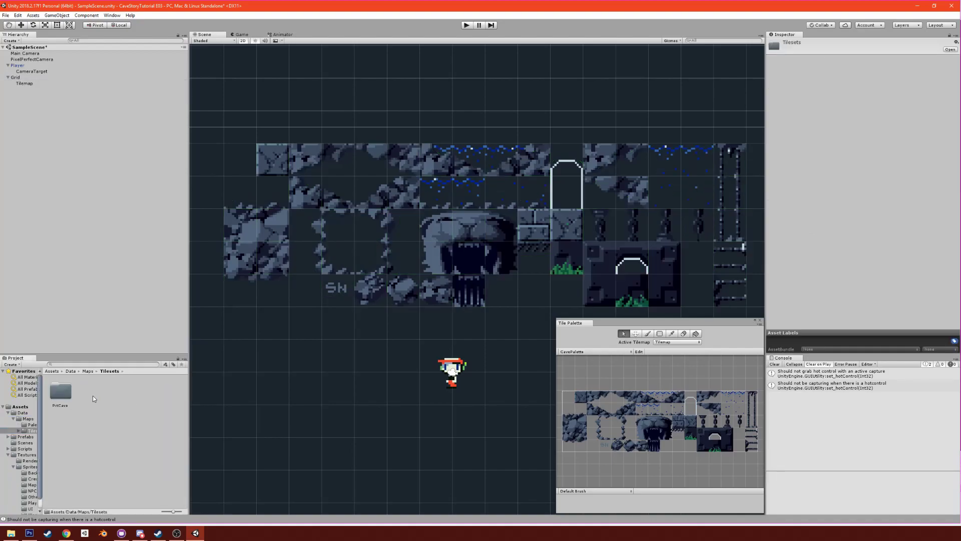
pyautogui.doubleClick(62, 393)
pyautogui.click(61, 395)
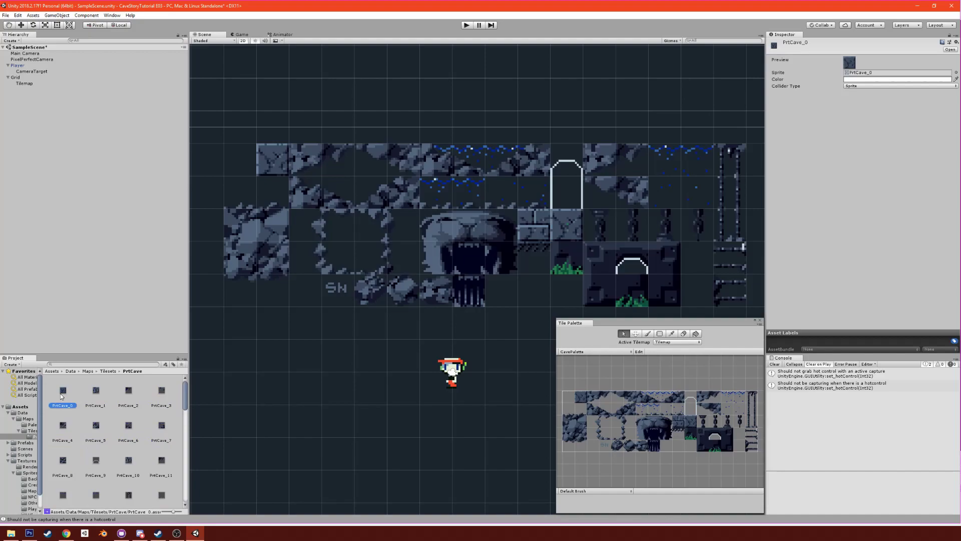
pyautogui.hotkey('ctrl', 'a')
pyautogui.click(864, 87)
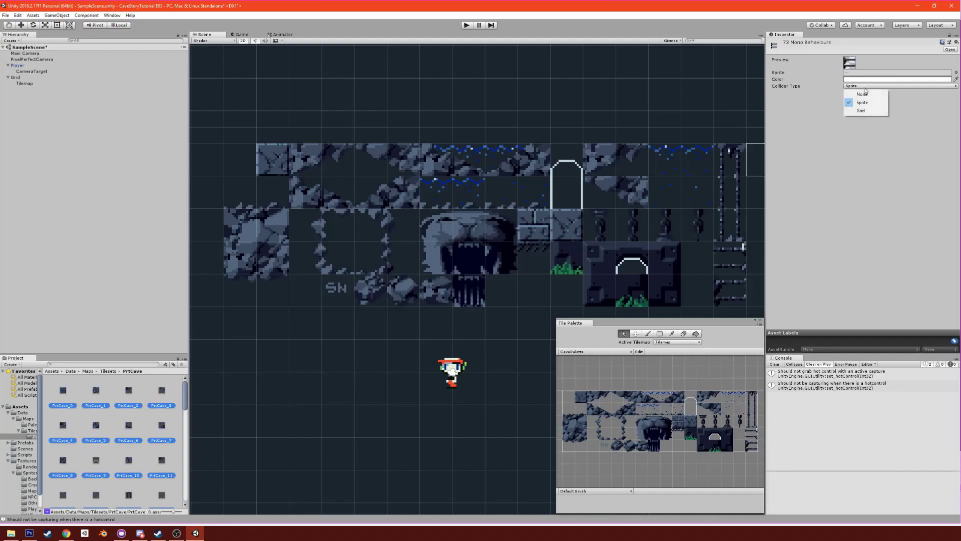
pyautogui.click(863, 94)
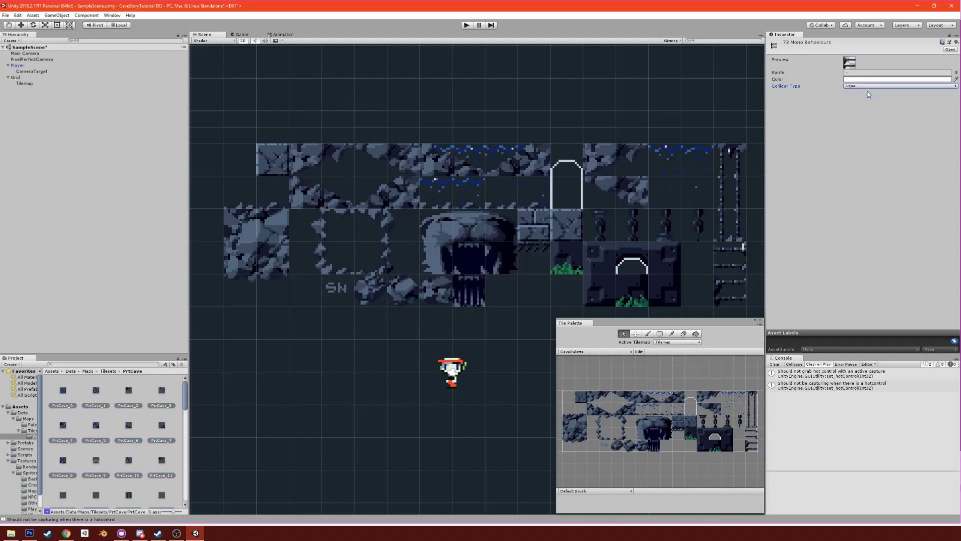
pyautogui.click(15, 78)
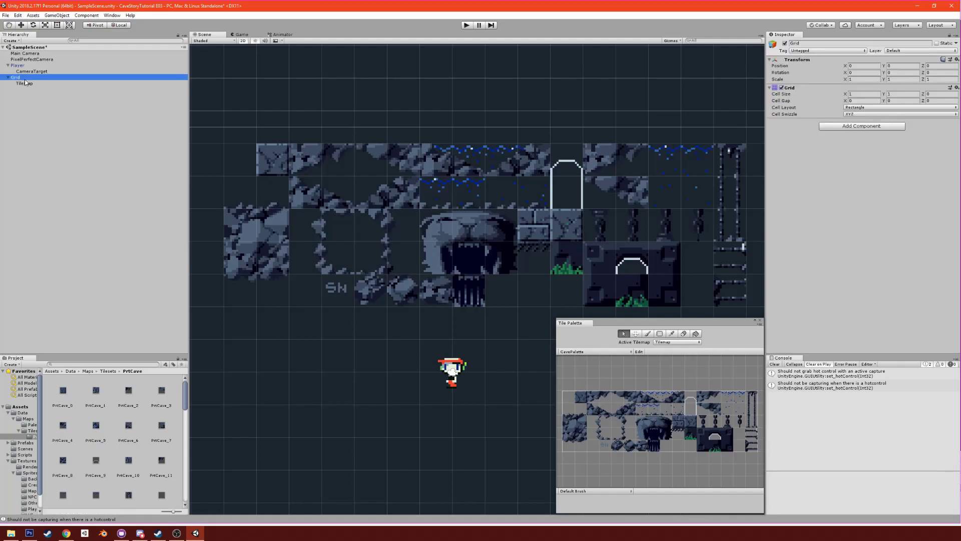
pyautogui.click(29, 82)
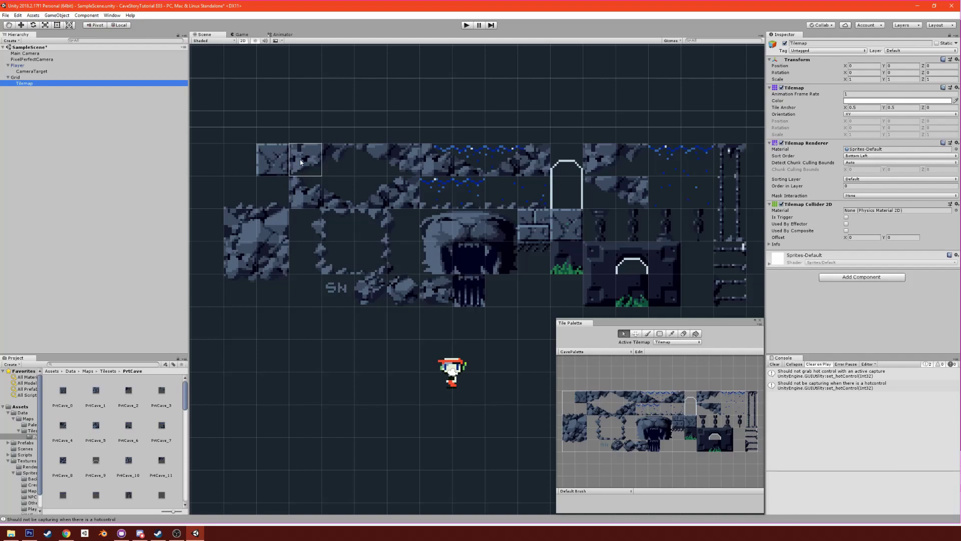
# Step: Set the Collider Type of the square block tile PrtCave_0 to Grid
pyautogui.click(65, 403)
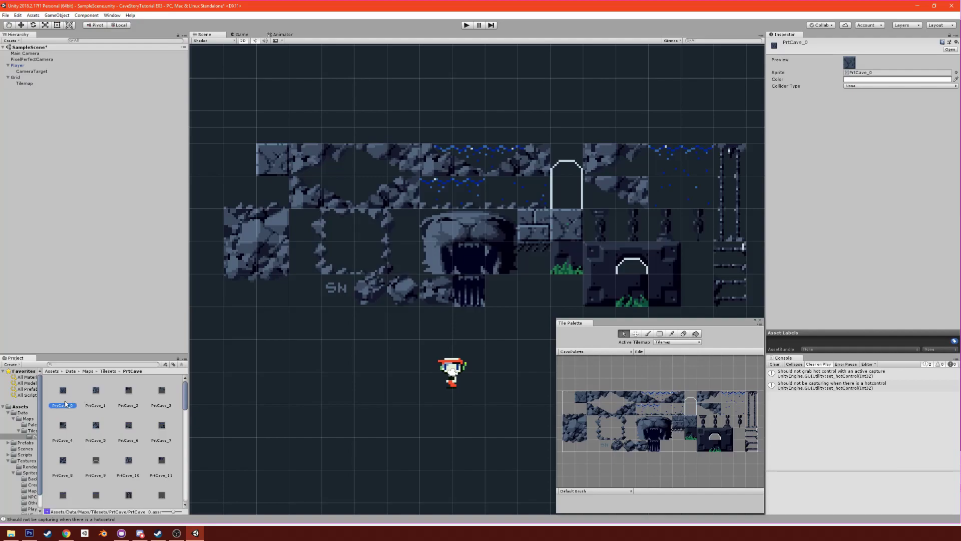
pyautogui.click(875, 86)
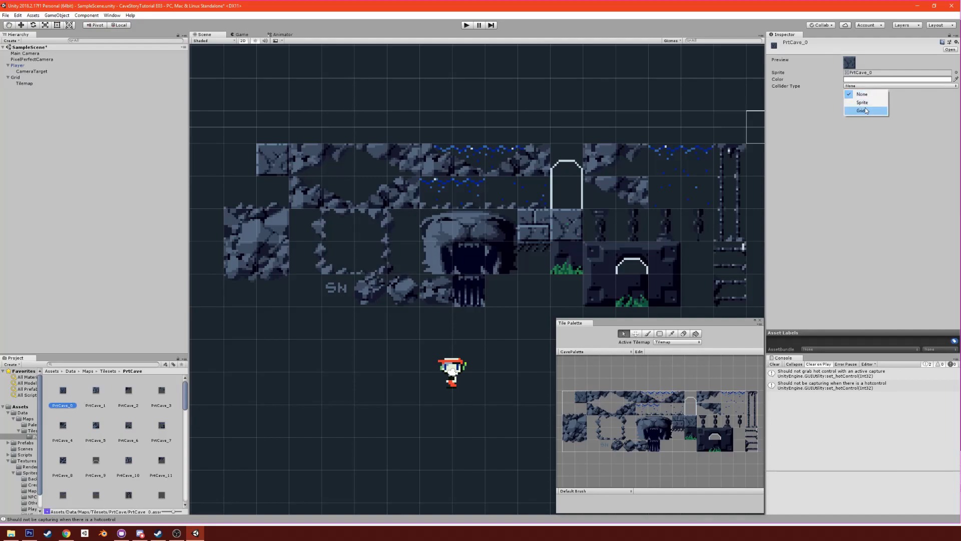
pyautogui.click(861, 111)
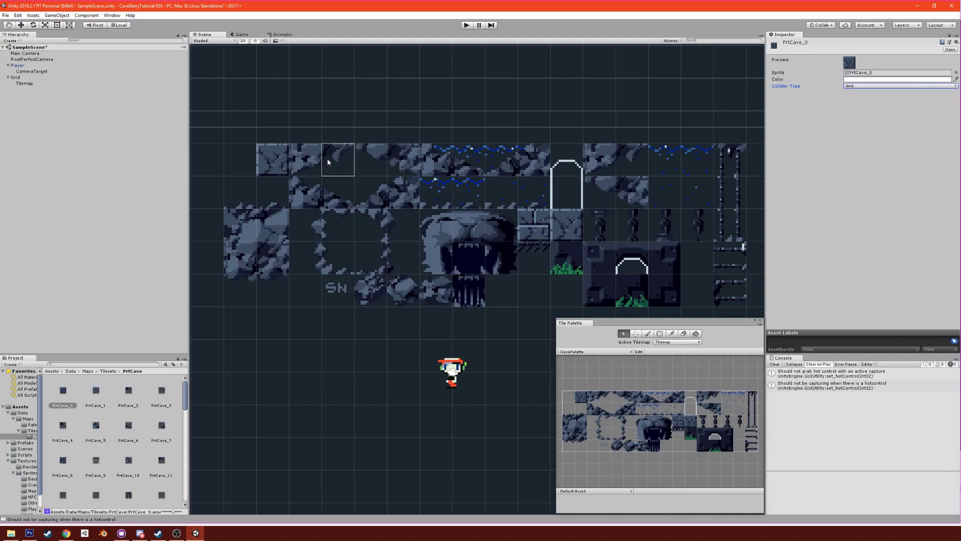
# Step: Set the Collider Type of the slope tiles PrtCave_1 to PrtCave_4 to Sprite and check them on the Tilemap
pyautogui.moveTo(312, 162); pyautogui.dragTo(403, 161)
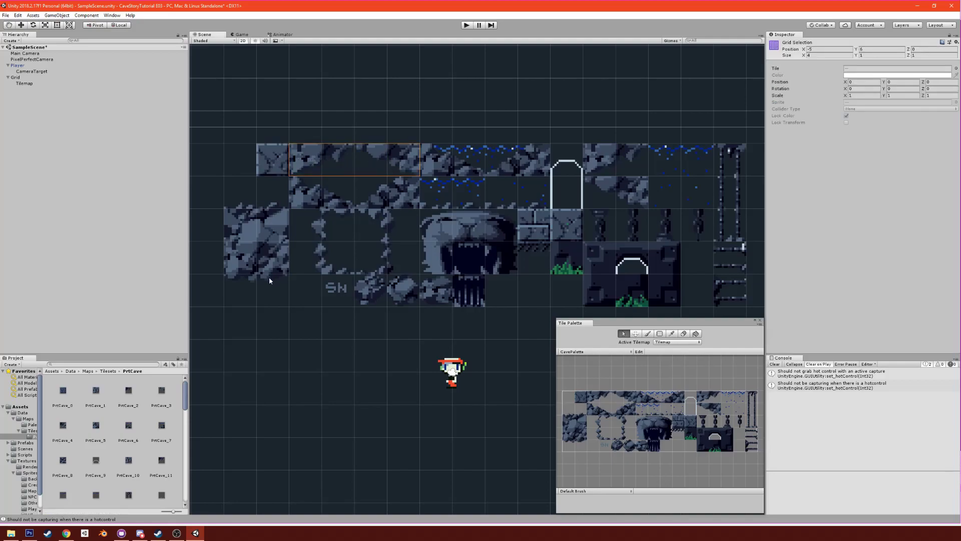
pyautogui.click(95, 390)
pyautogui.keyDown('ctrl'); pyautogui.click(128, 390); pyautogui.keyUp('ctrl')
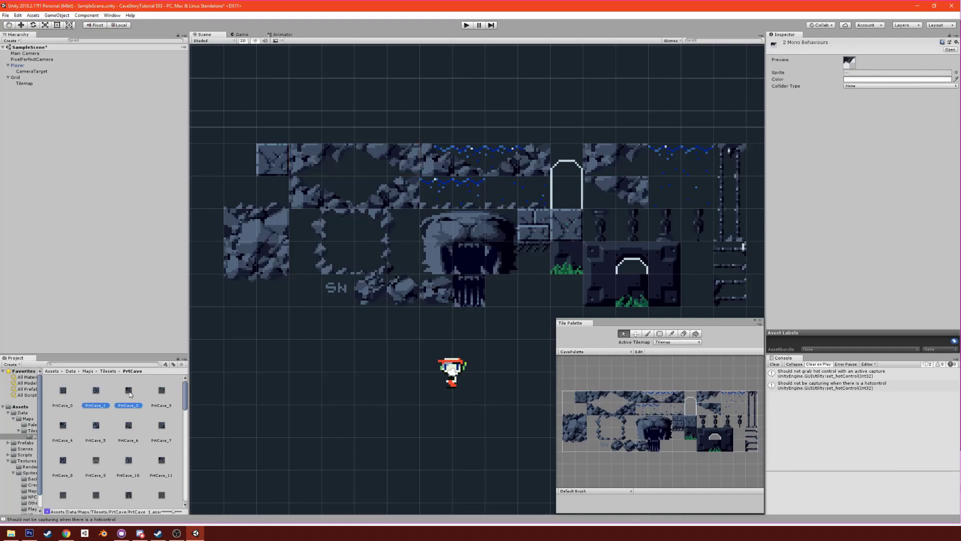
pyautogui.keyDown('ctrl'); pyautogui.click(165, 391); pyautogui.keyUp('ctrl')
pyautogui.keyDown('ctrl'); pyautogui.click(71, 422); pyautogui.keyUp('ctrl')
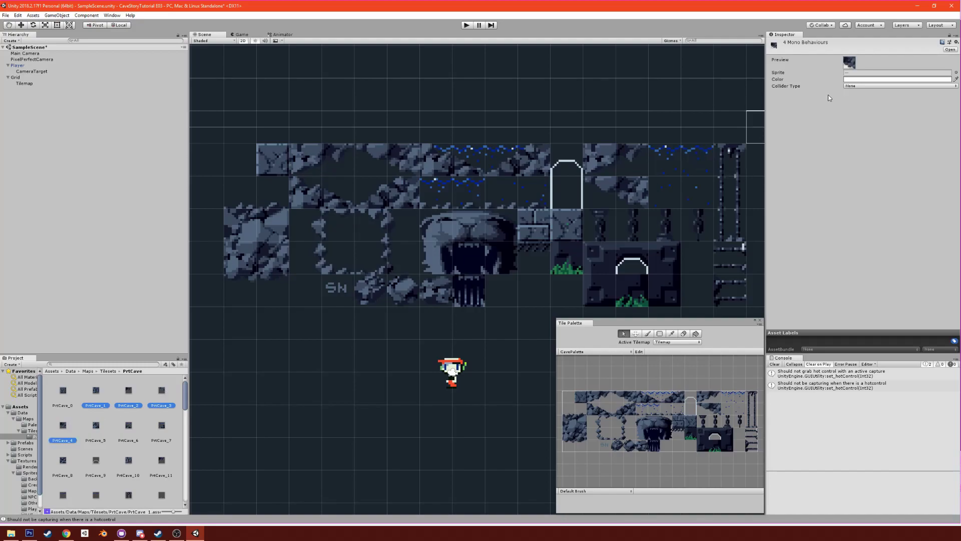
pyautogui.click(853, 87)
pyautogui.click(862, 102)
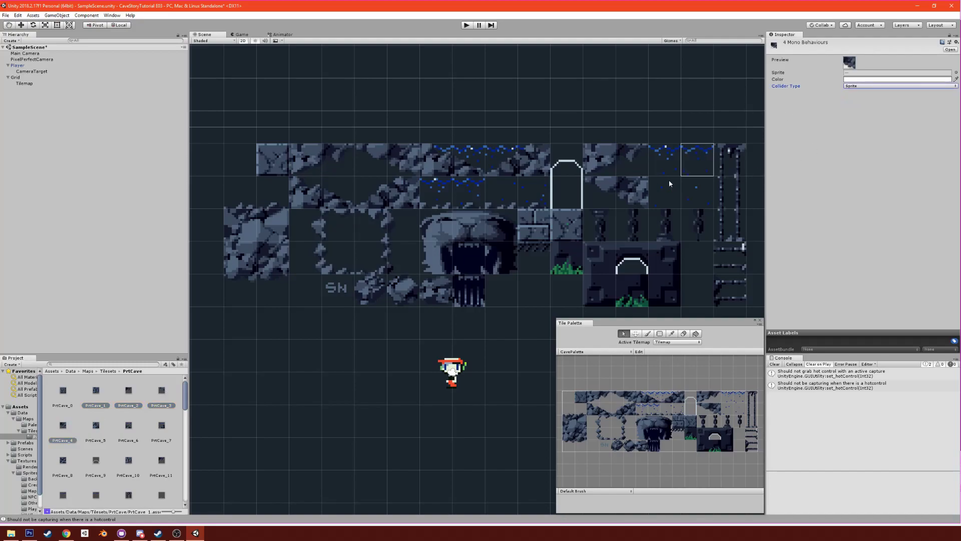
pyautogui.click(29, 83)
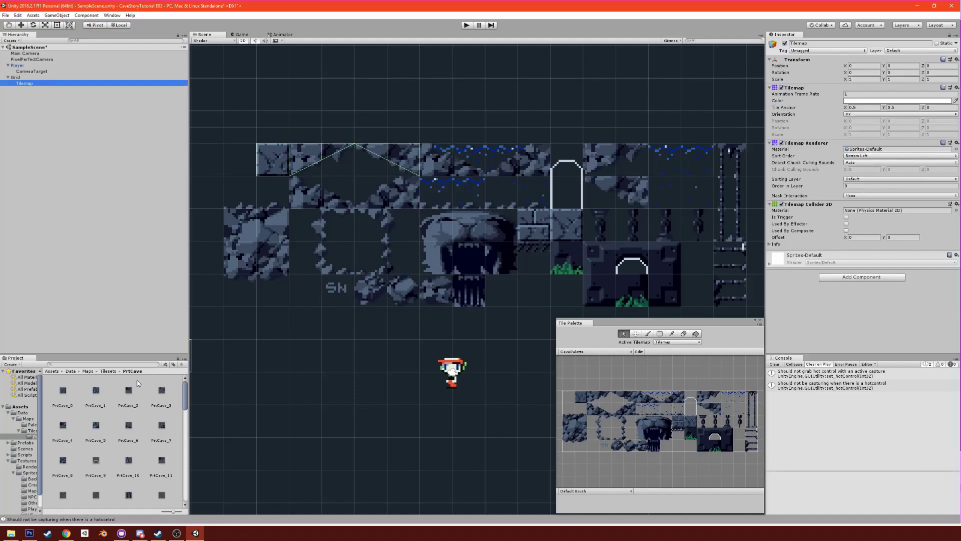
# Step: Set the Collider Type of tiles PrtCave_5 to PrtCave_8 to Sprite and check their outlines on the Tilemap
pyautogui.click(105, 427)
pyautogui.keyDown('shift'); pyautogui.click(65, 456); pyautogui.keyUp('shift')
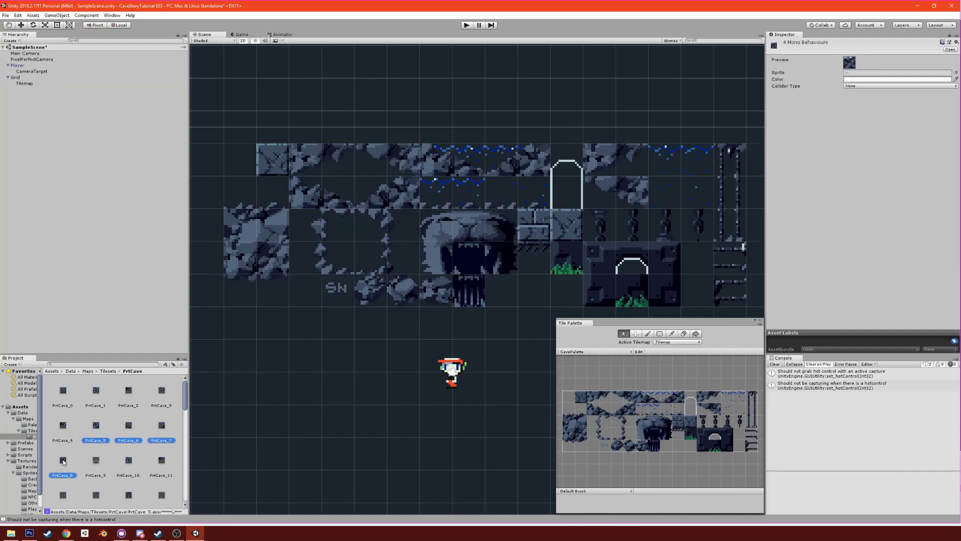
pyautogui.click(851, 86)
pyautogui.click(857, 101)
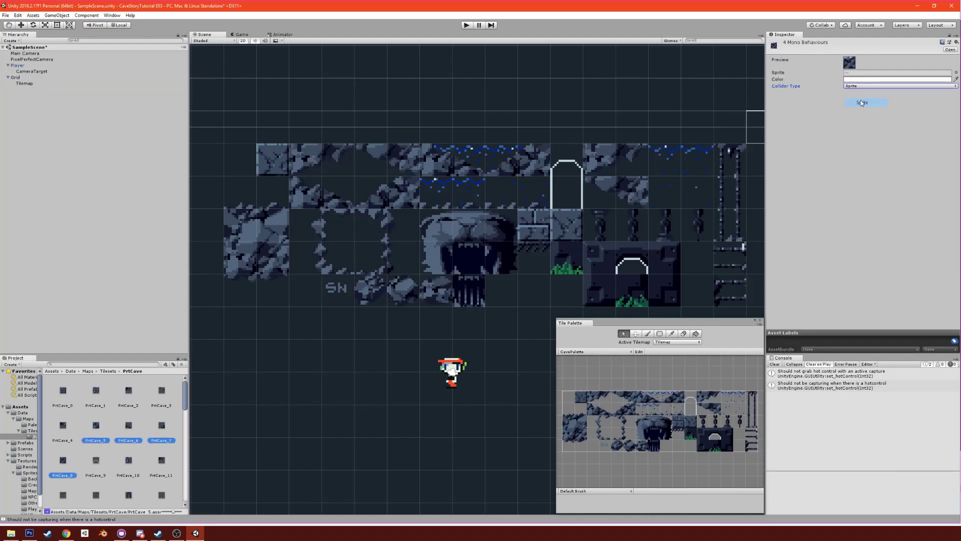
pyautogui.click(28, 83)
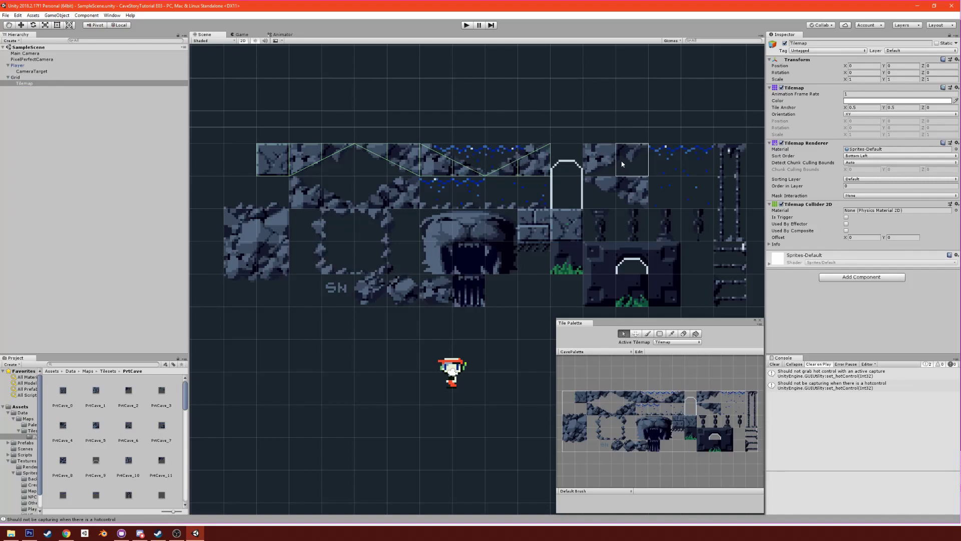
# Step: Set the Collider Type of tiles PrtCave_10 and PrtCave_11 to Sprite and reselect the Tilemap to check them
pyautogui.click(129, 470)
pyautogui.keyDown('ctrl'); pyautogui.click(158, 463); pyautogui.keyUp('ctrl')
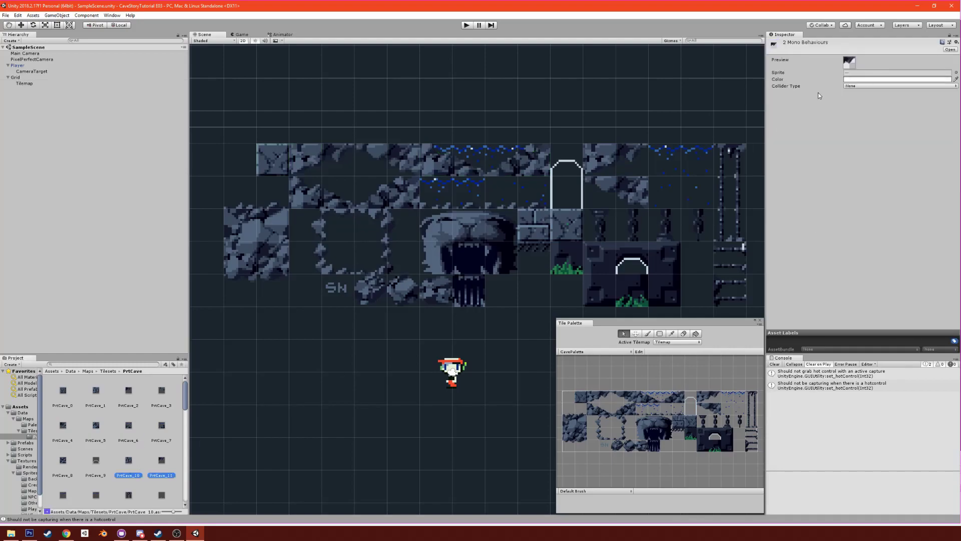
pyautogui.click(854, 86)
pyautogui.click(854, 99)
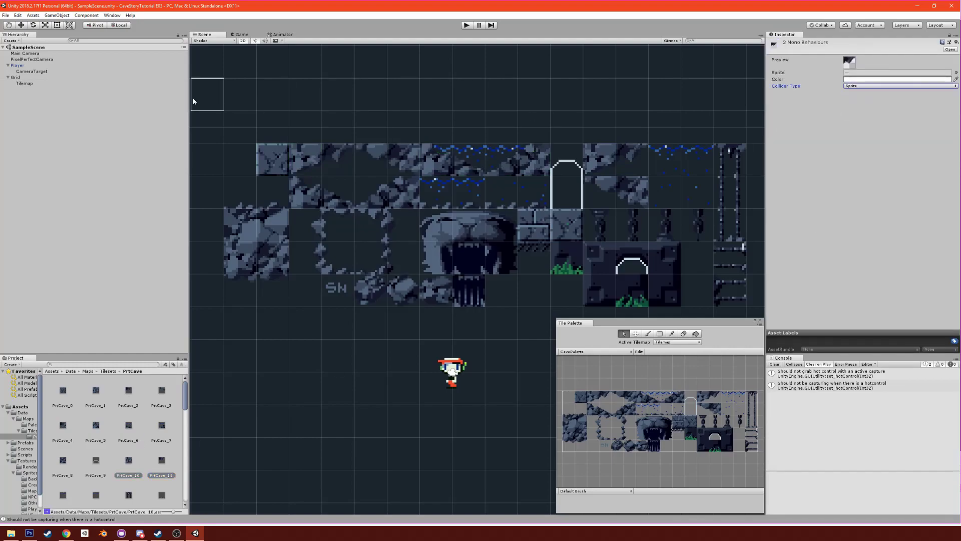
pyautogui.click(37, 84)
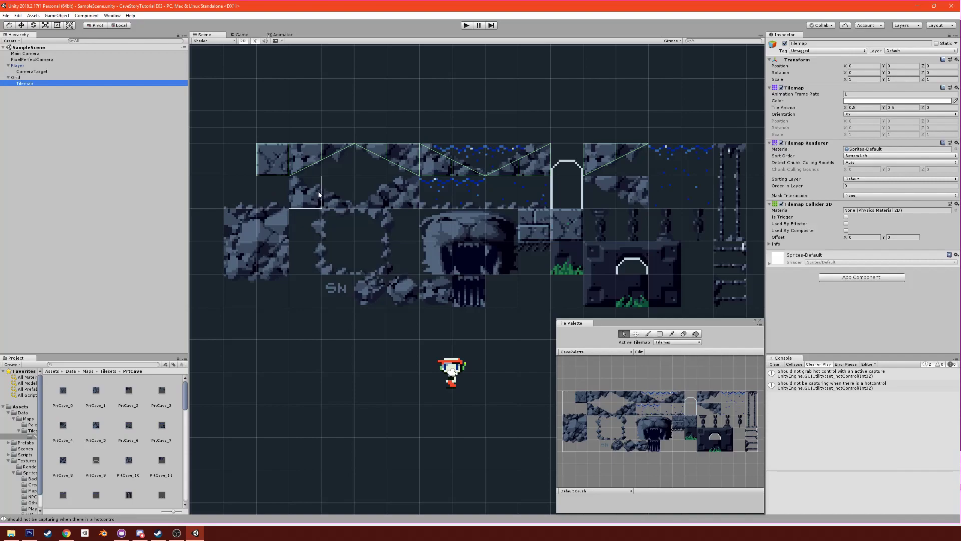
# Step: Set the Collider Type of the second-row slope tiles PrtCave_17 to PrtCave_20 to Sprite and check them on the Tilemap
pyautogui.scroll(-2, 150, 408)
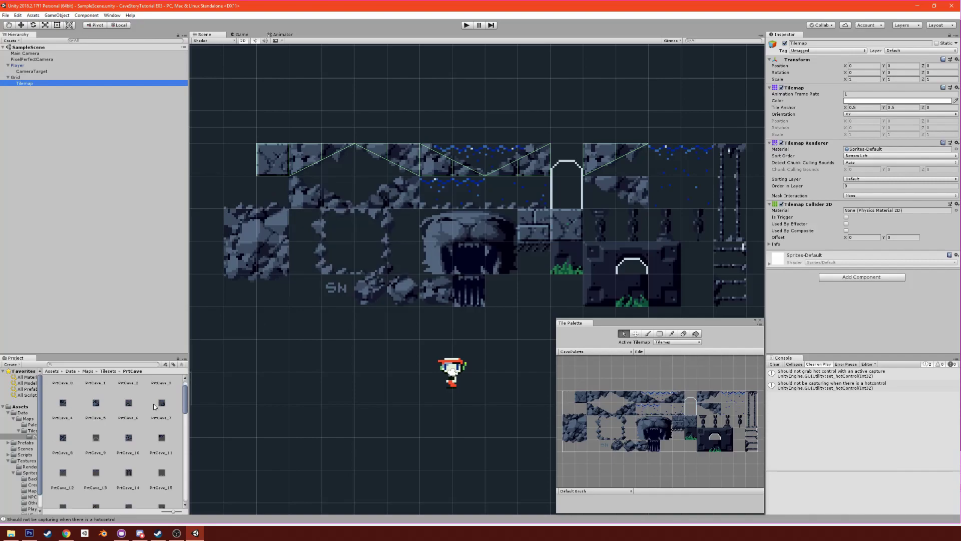
pyautogui.scroll(-1, 128, 431)
pyautogui.click(96, 464)
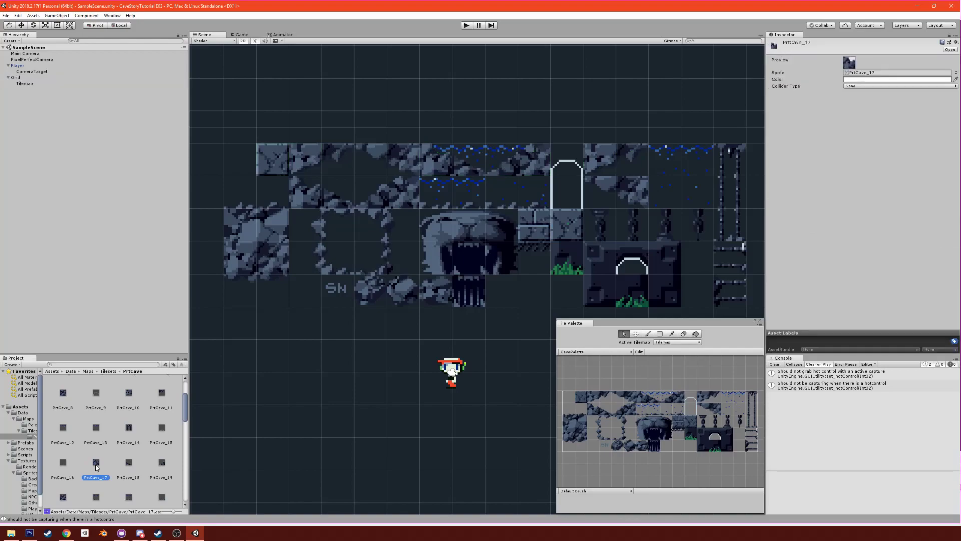
pyautogui.keyDown('shift'); pyautogui.click(64, 496); pyautogui.keyUp('shift')
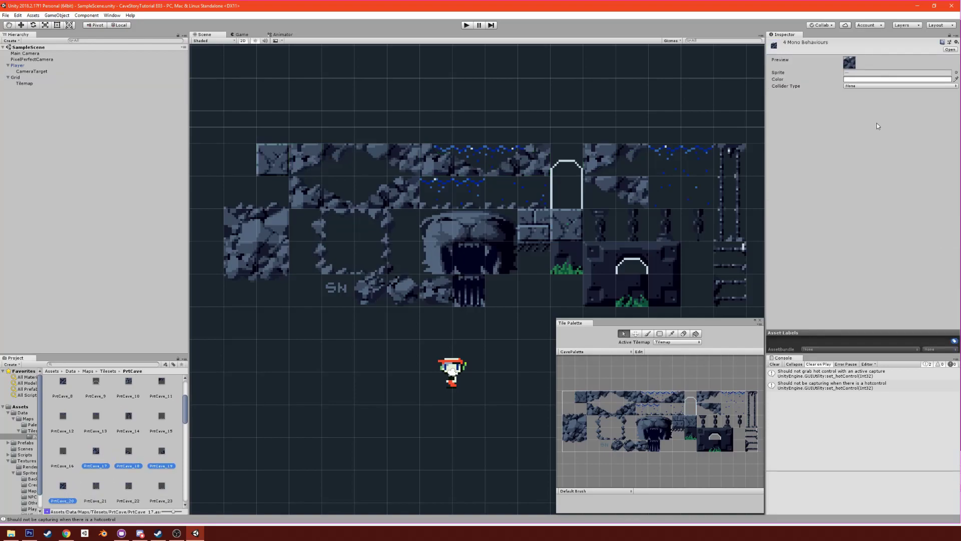
pyautogui.click(865, 86)
pyautogui.click(864, 101)
pyautogui.click(22, 84)
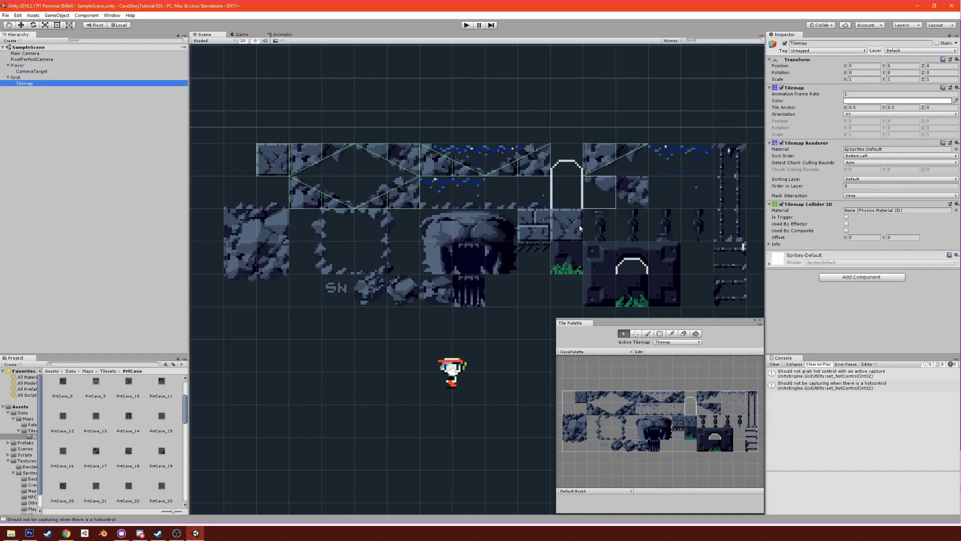
# Step: Set the Collider Type of the slope tiles PrtCave_26 and PrtCave_27 to Sprite and check them on the Tilemap
pyautogui.scroll(-3, 95, 431)
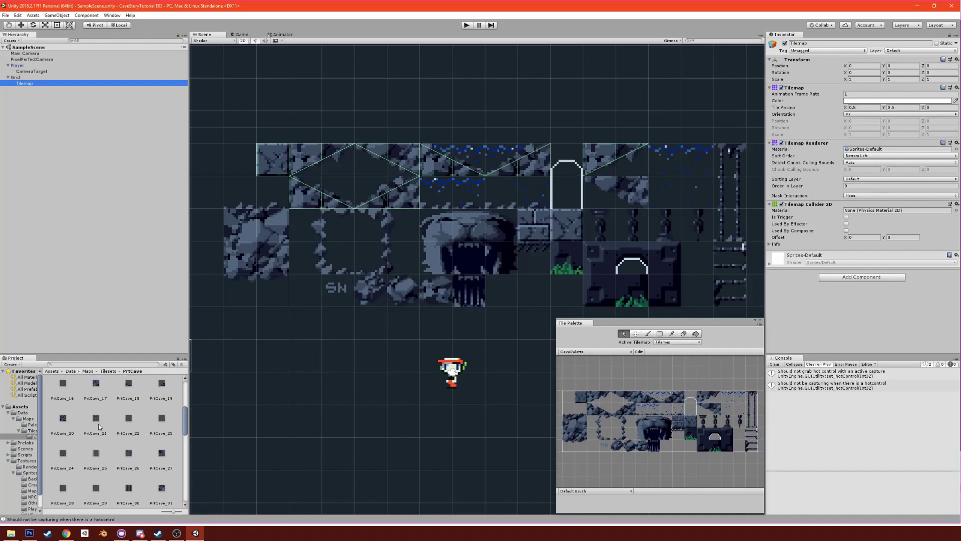
pyautogui.click(129, 453)
pyautogui.keyDown('ctrl'); pyautogui.click(161, 453); pyautogui.keyUp('ctrl')
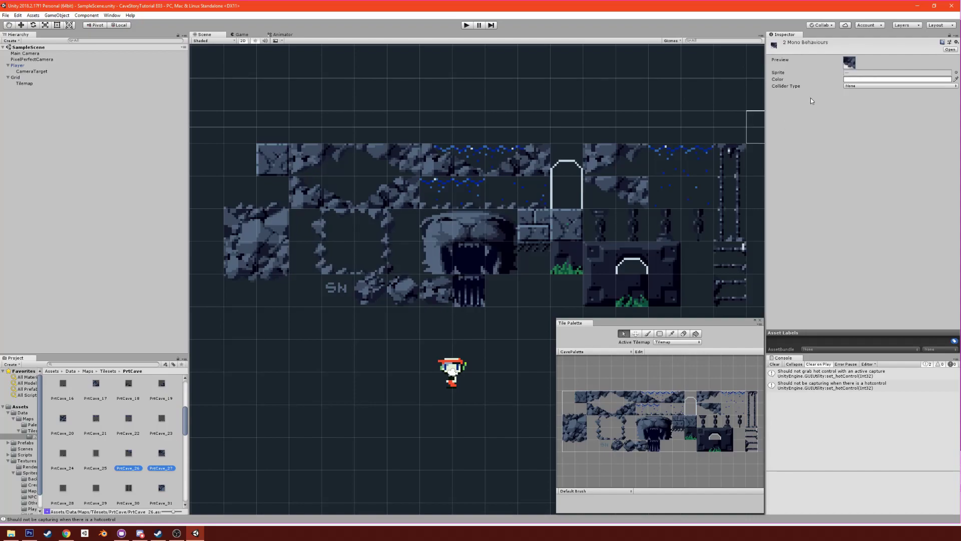
pyautogui.click(848, 86)
pyautogui.click(854, 102)
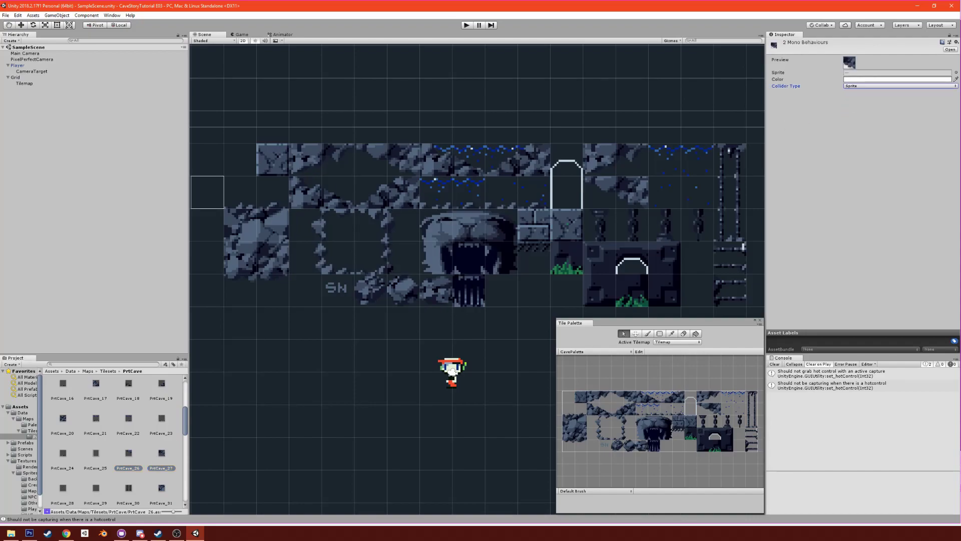
pyautogui.click(22, 84)
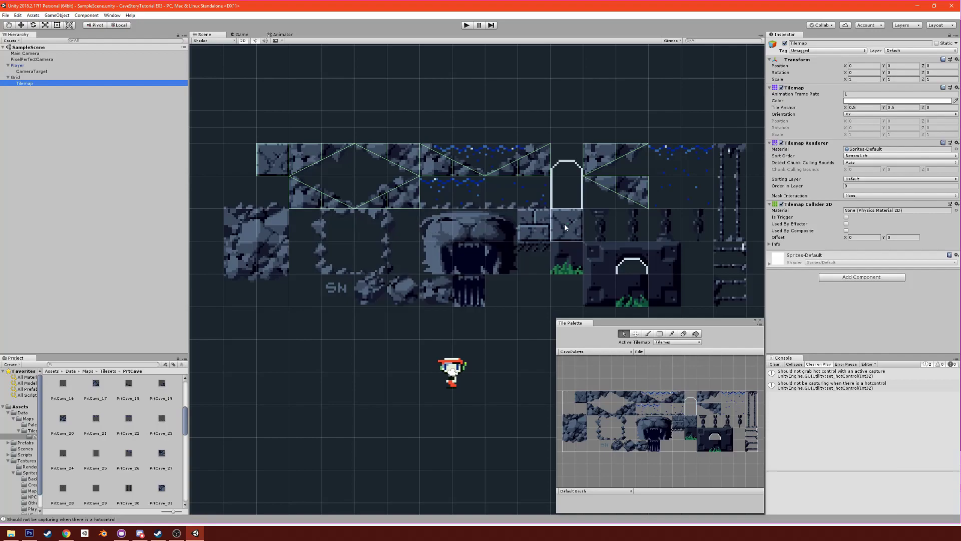
# Step: Set the Collider Type of the block tiles PrtCave_40 and PrtCave_41 to Grid and reselect the Tilemap to check them
pyautogui.scroll(-3, 79, 431)
pyautogui.scroll(-3, 92, 428)
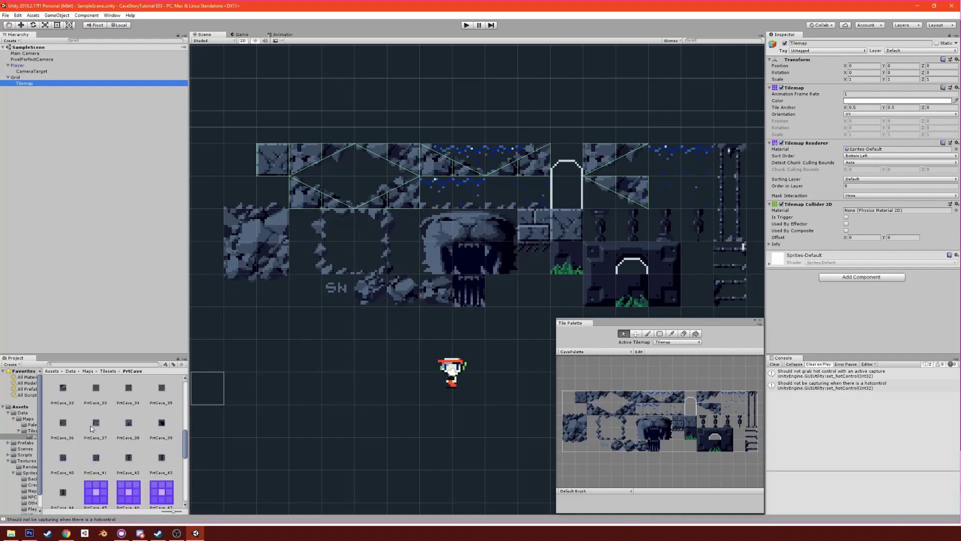
pyautogui.click(62, 457)
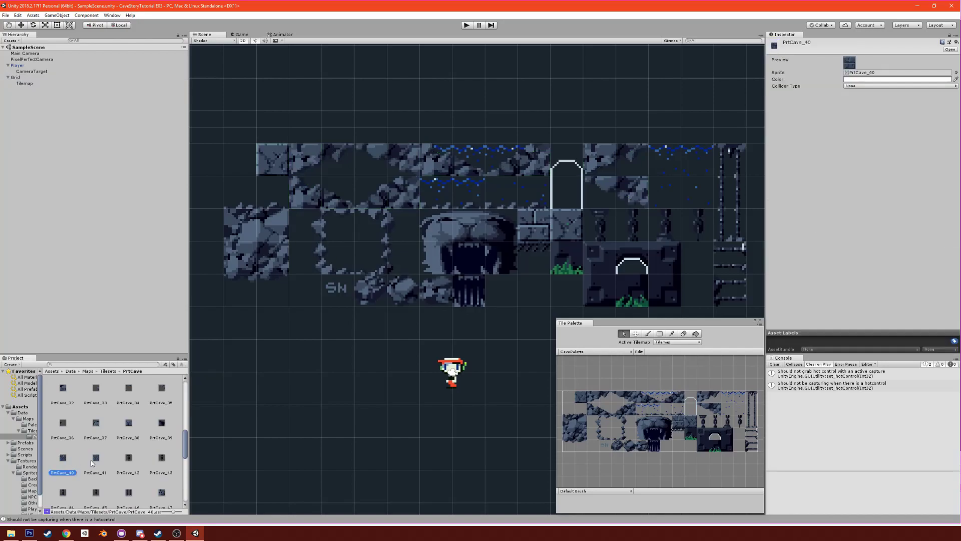
pyautogui.keyDown('ctrl'); pyautogui.click(96, 457); pyautogui.keyUp('ctrl')
pyautogui.click(883, 86)
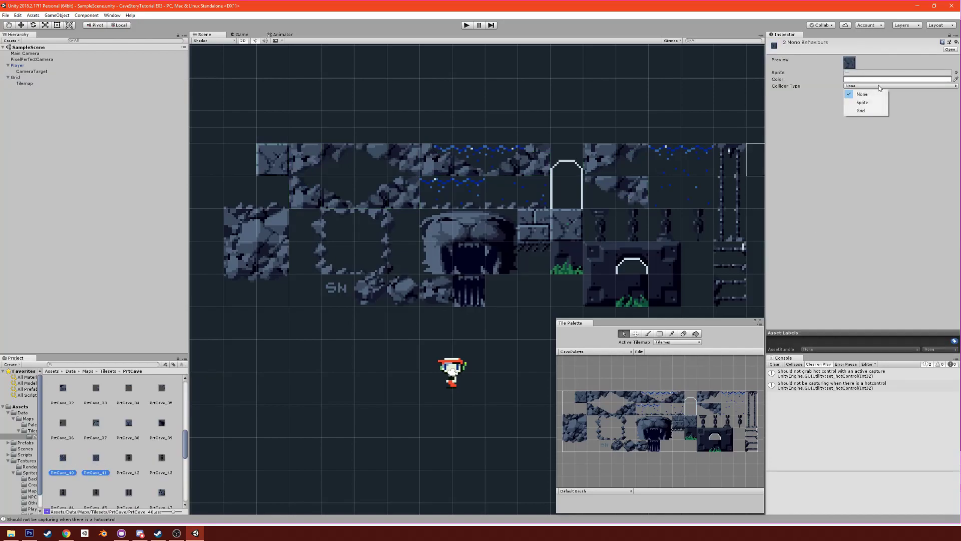
pyautogui.click(863, 112)
pyautogui.click(32, 82)
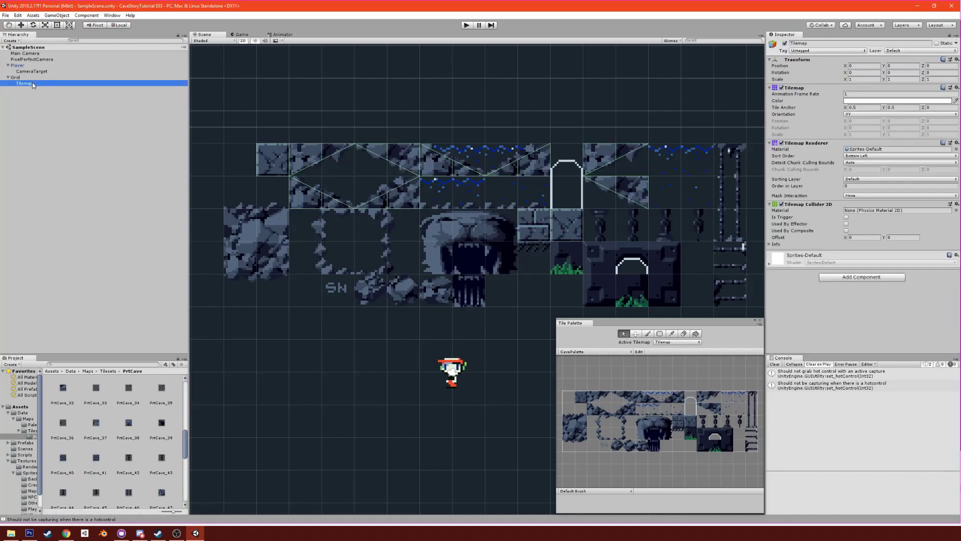
# Step: Erase the whole painted copy of the tileset from the Tilemap
pyautogui.scroll(-2, 558, 223)
pyautogui.scroll(-1, 558, 223)
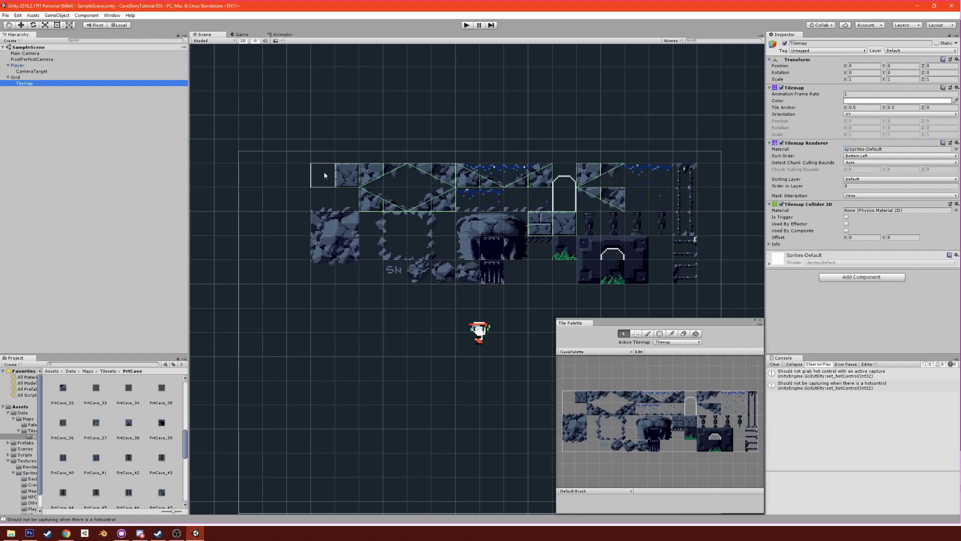
pyautogui.click(325, 175)
pyautogui.click(684, 334)
pyautogui.moveTo(671, 246)
pyautogui.mouseDown()
pyautogui.moveTo(694, 277)
pyautogui.moveTo(479, 250)
pyautogui.moveTo(553, 267)
pyautogui.moveTo(406, 238)
pyautogui.moveTo(311, 264)
pyautogui.moveTo(416, 276)
pyautogui.moveTo(410, 178)
pyautogui.moveTo(276, 236)
pyautogui.moveTo(553, 182)
pyautogui.moveTo(477, 225)
pyautogui.moveTo(547, 215)
pyautogui.moveTo(693, 157)
pyautogui.moveTo(657, 202)
pyautogui.moveTo(676, 250)
pyautogui.mouseUp()
# Step: Paint a floor of solid cave blocks below the player, eight tiles wide and two tiles high
pyautogui.click(648, 334)
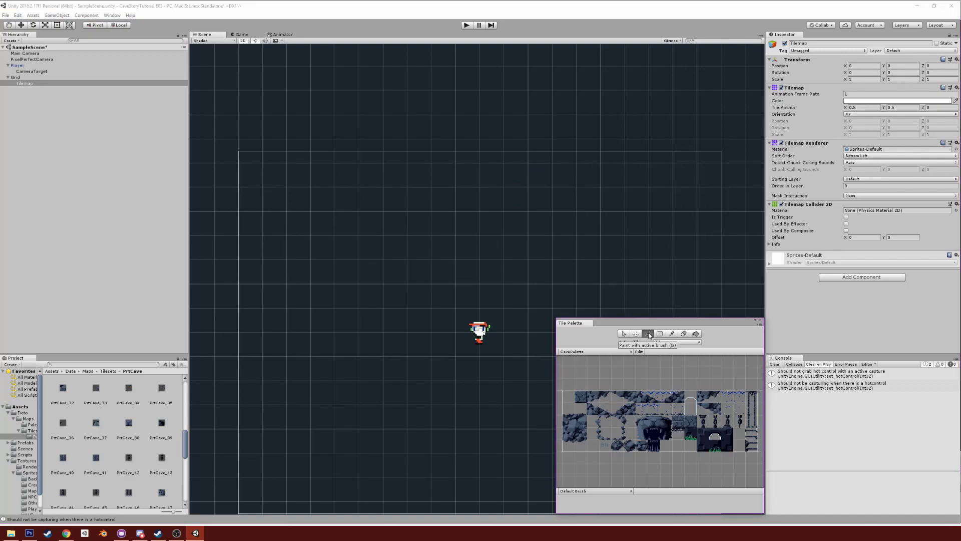
pyautogui.click(581, 396)
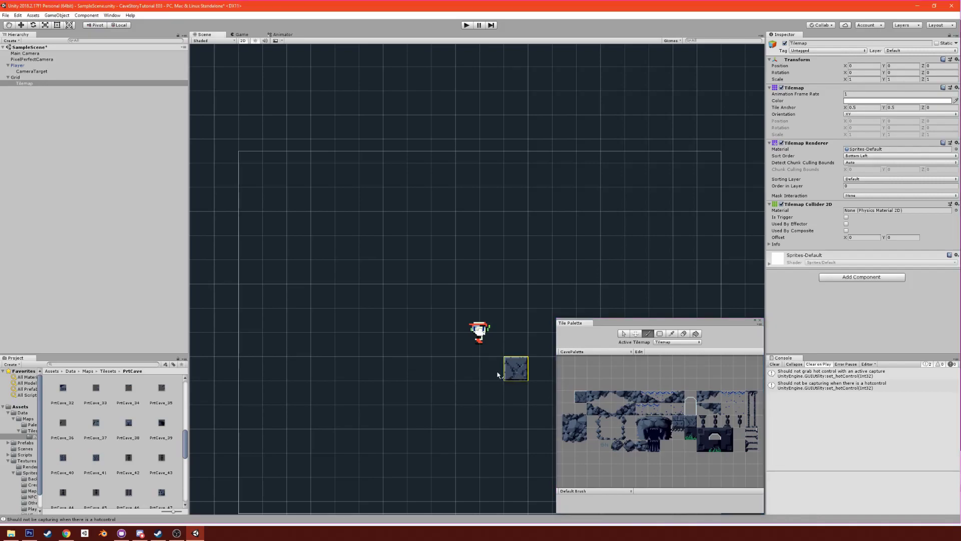
pyautogui.moveTo(498, 374)
pyautogui.mouseDown()
pyautogui.moveTo(407, 368)
pyautogui.moveTo(405, 387)
pyautogui.moveTo(521, 398)
pyautogui.moveTo(539, 382)
pyautogui.moveTo(442, 371)
pyautogui.mouseUp()
pyautogui.moveTo(383, 375); pyautogui.dragTo(375, 393)
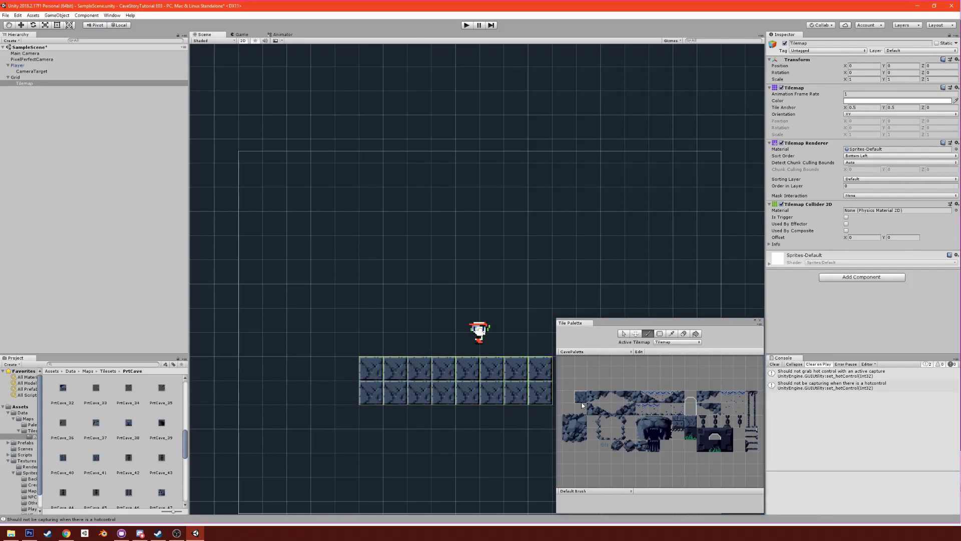
# Step: Add the two-tile descending floor slope at the floor's left end and paint stepped solid blocks behind it up to a three-tile ledge
pyautogui.click(604, 414)
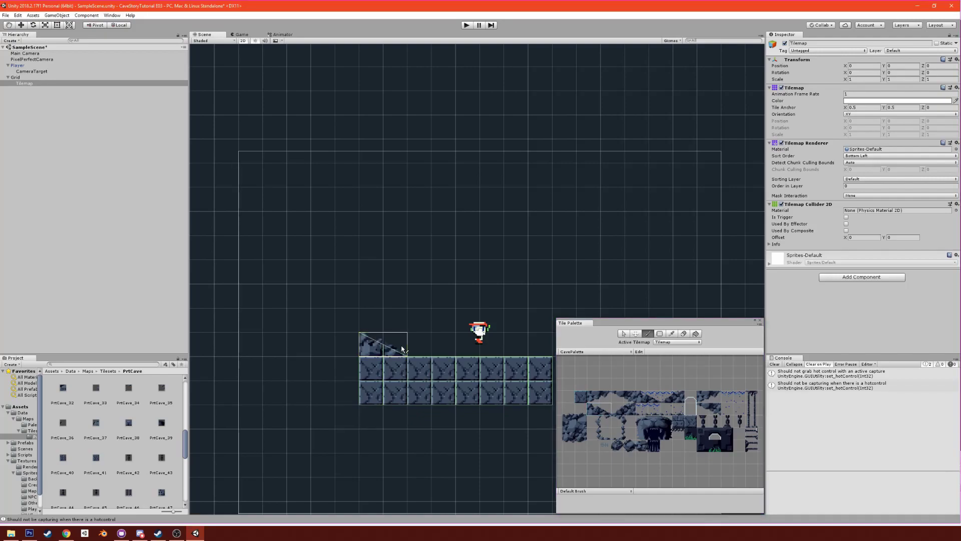
pyautogui.click(396, 346)
pyautogui.click(581, 396)
pyautogui.moveTo(347, 370)
pyautogui.mouseDown()
pyautogui.moveTo(338, 336)
pyautogui.moveTo(321, 339)
pyautogui.moveTo(314, 315)
pyautogui.moveTo(298, 318)
pyautogui.moveTo(348, 320)
pyautogui.mouseUp()
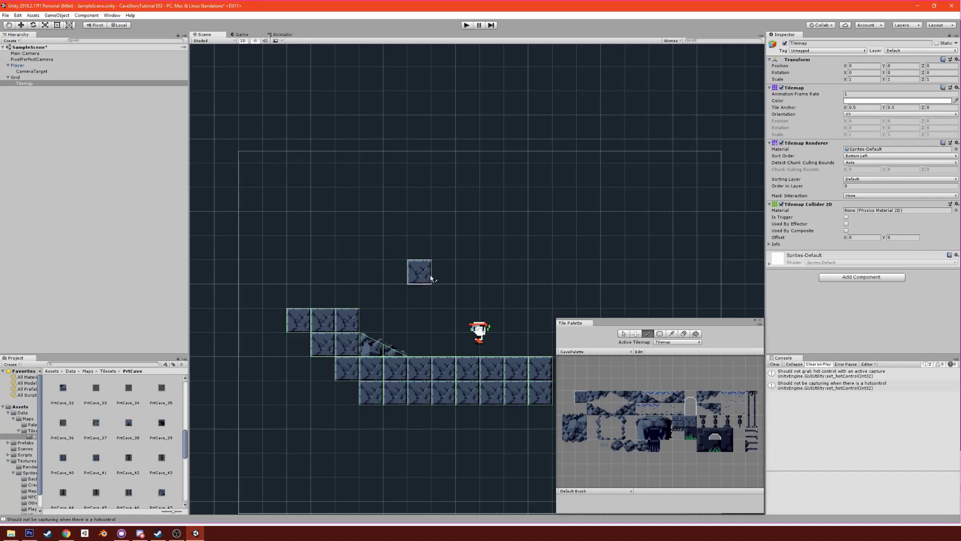
# Step: Paint an overhead platform with five solid blocks above three, and fill its lower-left corner with the two-tile ceiling slope
pyautogui.moveTo(491, 248)
pyautogui.mouseDown()
pyautogui.moveTo(544, 254)
pyautogui.moveTo(505, 268)
pyautogui.moveTo(471, 251)
pyautogui.moveTo(444, 246)
pyautogui.mouseUp()
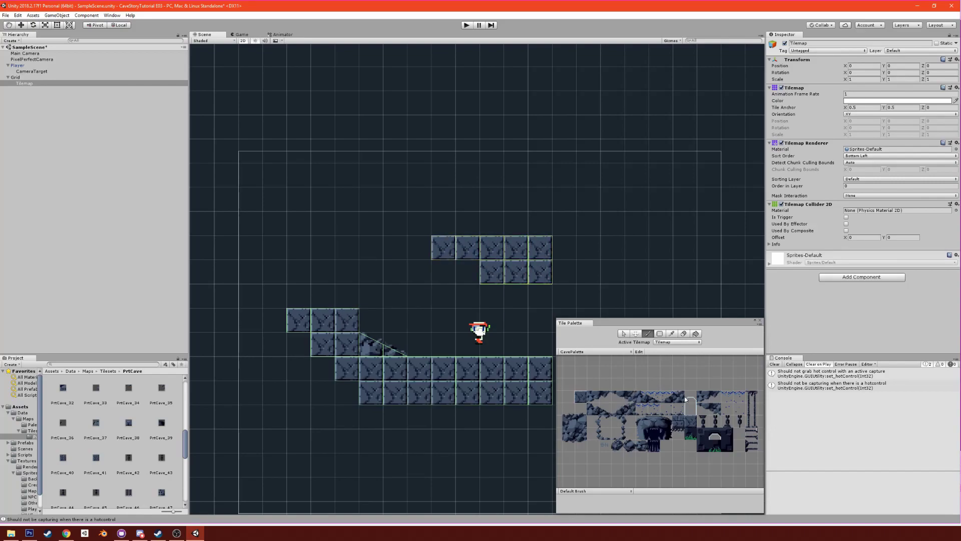
pyautogui.click(710, 407)
pyautogui.click(459, 268)
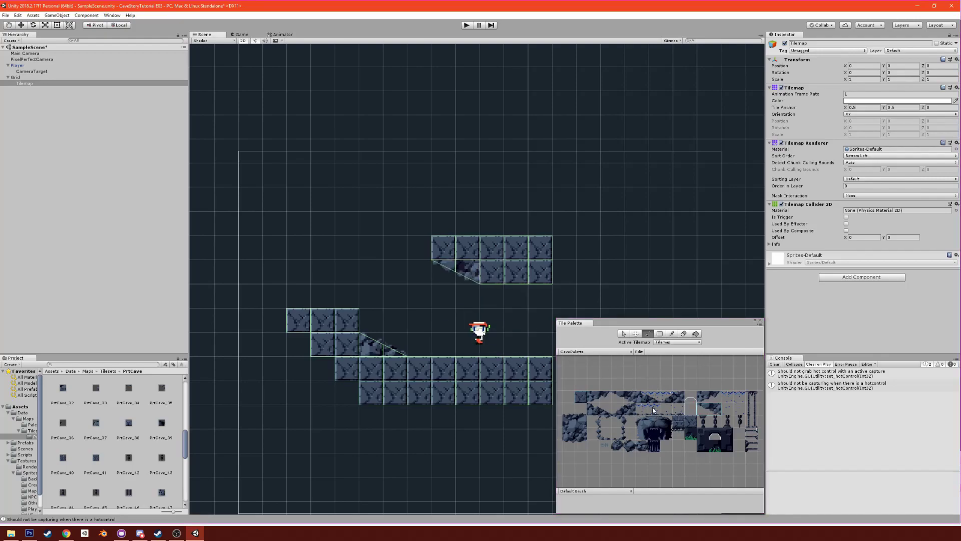
# Step: Place the fanged stone head, three by two tiles, on the raised left ledge and leave the paint brush
pyautogui.moveTo(641, 424); pyautogui.dragTo(669, 439)
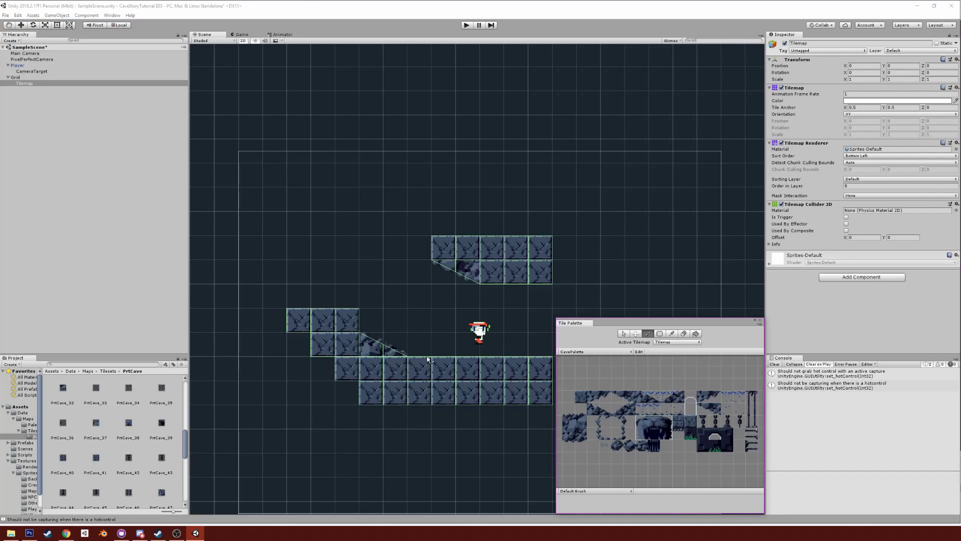
pyautogui.click(358, 300)
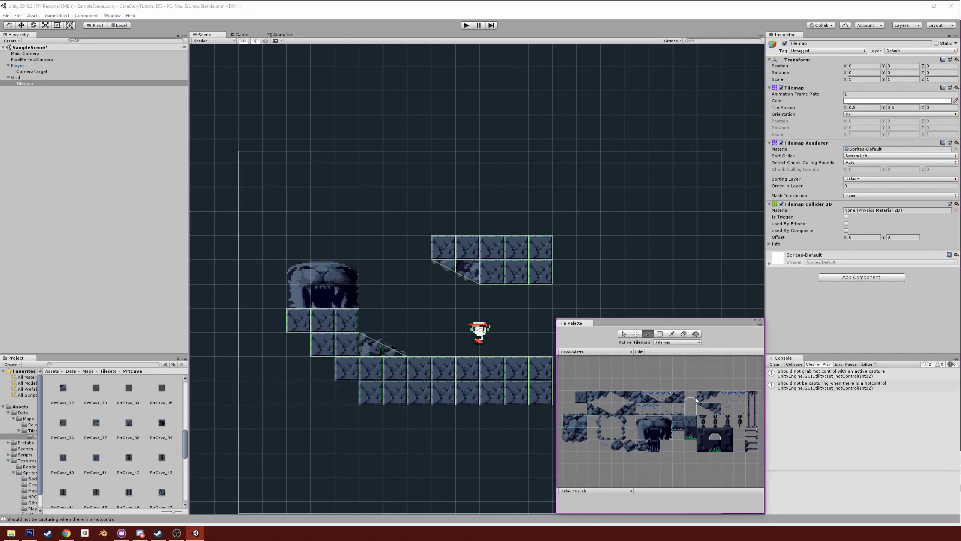
pyautogui.click(624, 333)
# Step: Play-test the scene to see how the player interacts with the painted tiles, and stop play mode
pyautogui.click(467, 25)
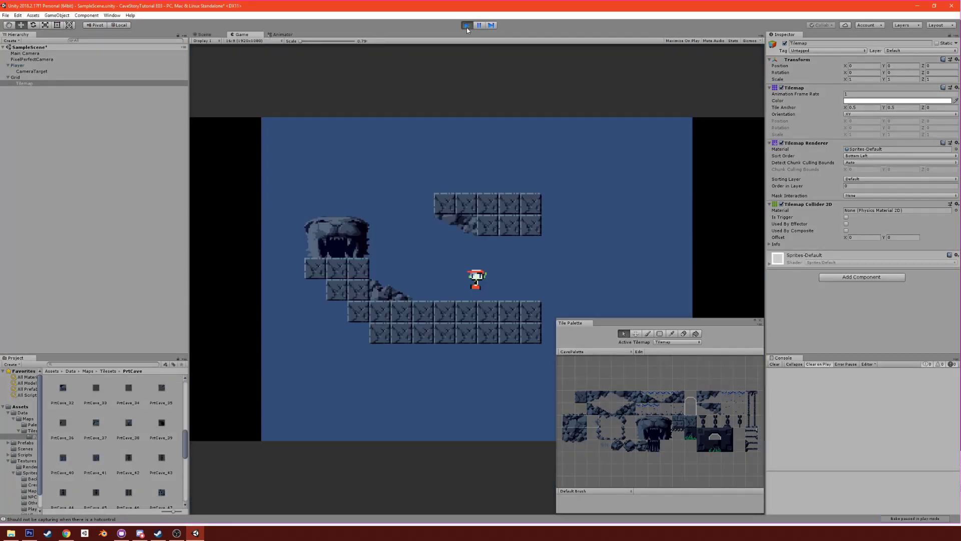
pyautogui.click(467, 27)
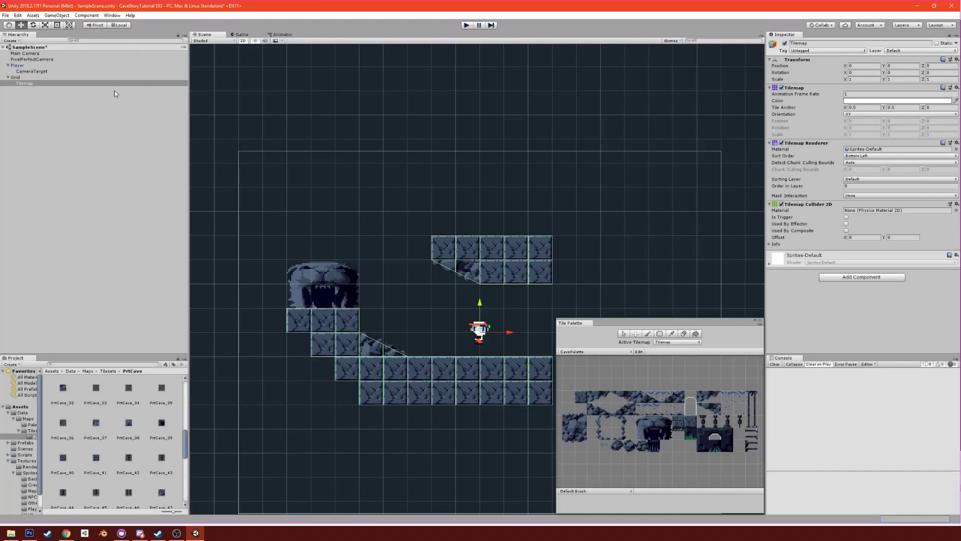
# Step: Assign the Tilemap object to the Obstacles layer
pyautogui.click(24, 83)
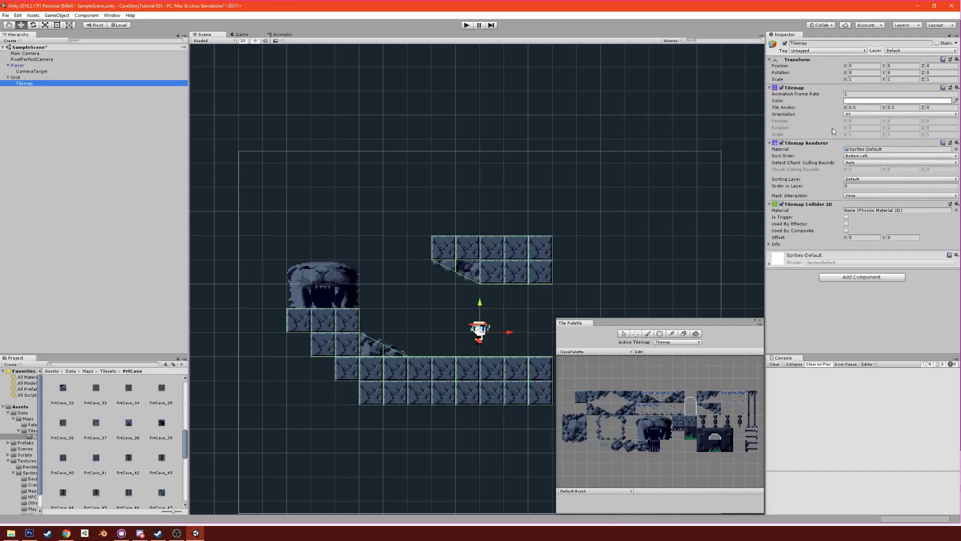
pyautogui.click(887, 51)
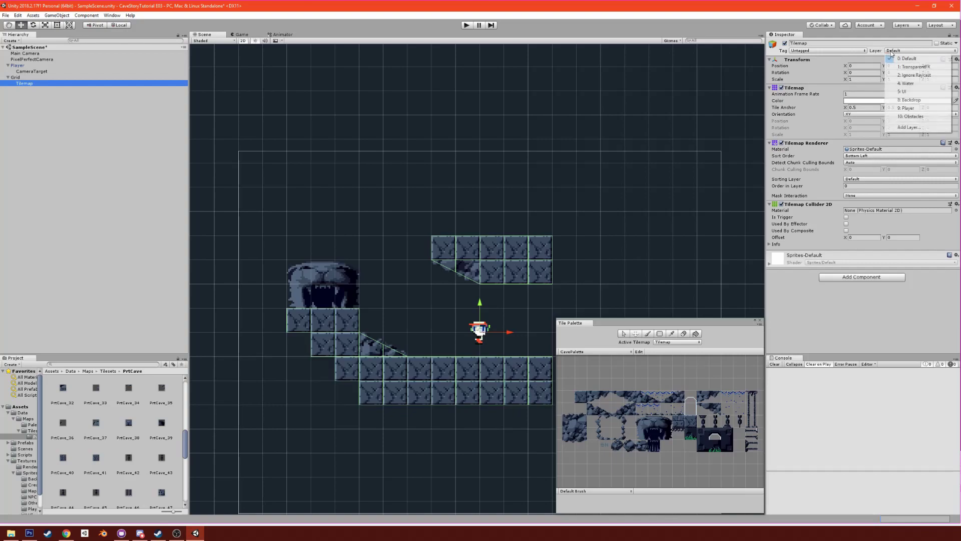
pyautogui.click(909, 117)
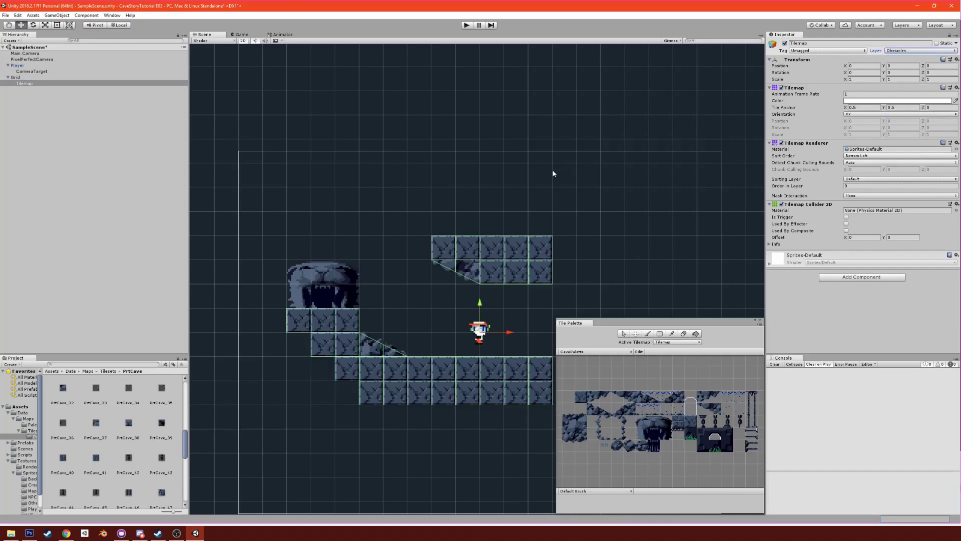
# Step: Run the game, walk and jump the player over the floor, slope, ledges and stone head to test collisions, and stop play mode
pyautogui.click(468, 26)
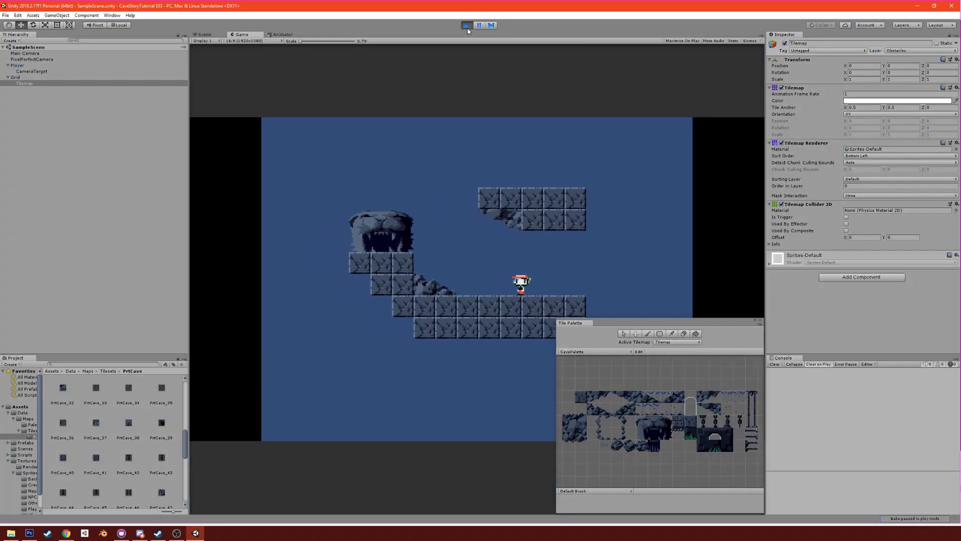
pyautogui.press('Left')
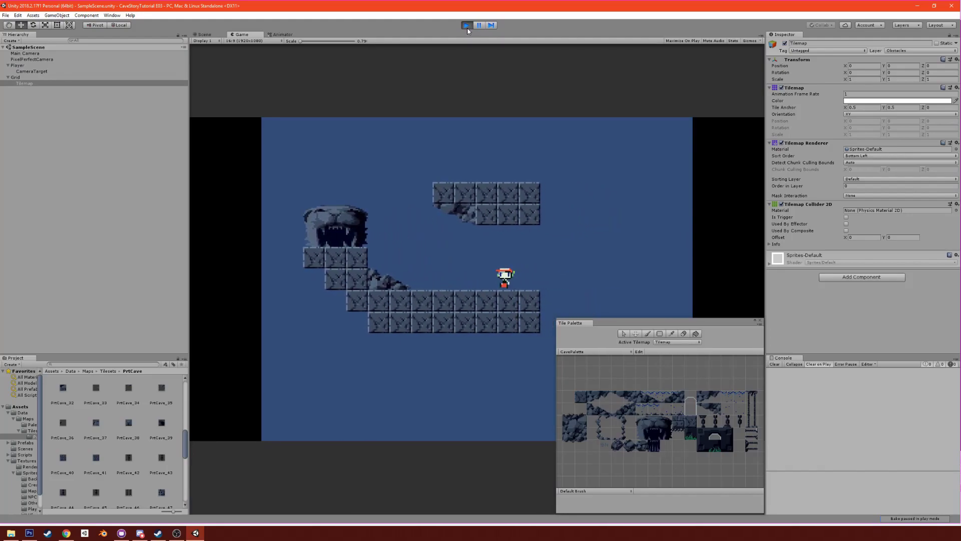
pyautogui.press('Right')
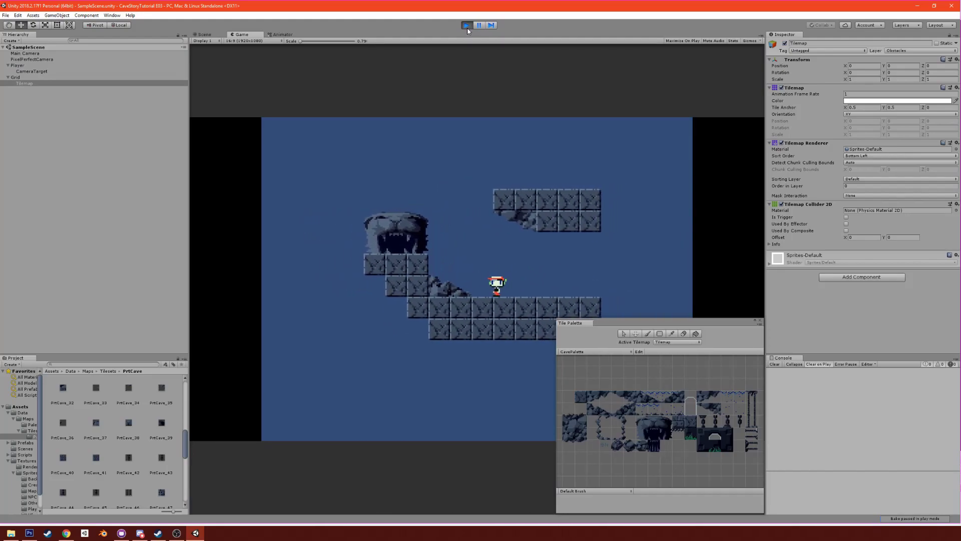
pyautogui.press('space')
pyautogui.press('Left')
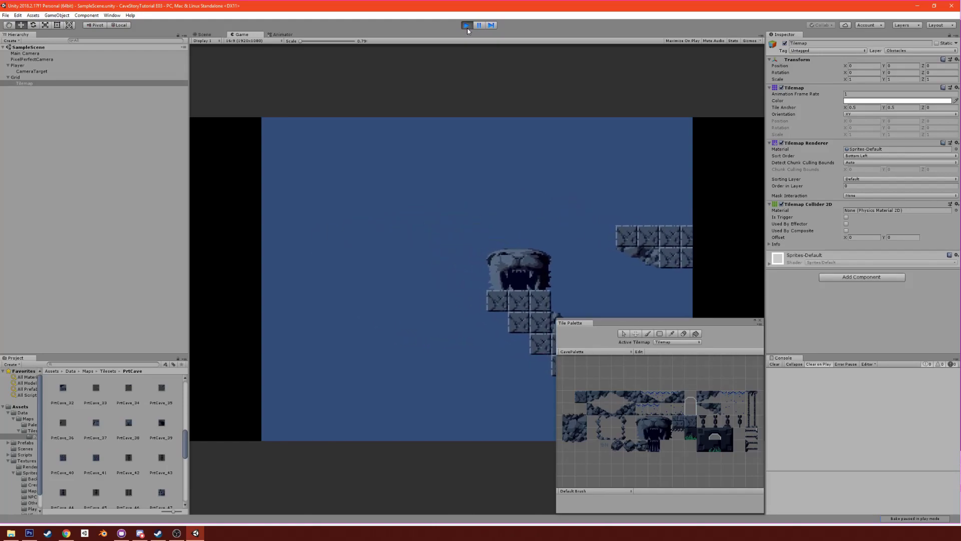
pyautogui.press('space')
pyautogui.press('Right')
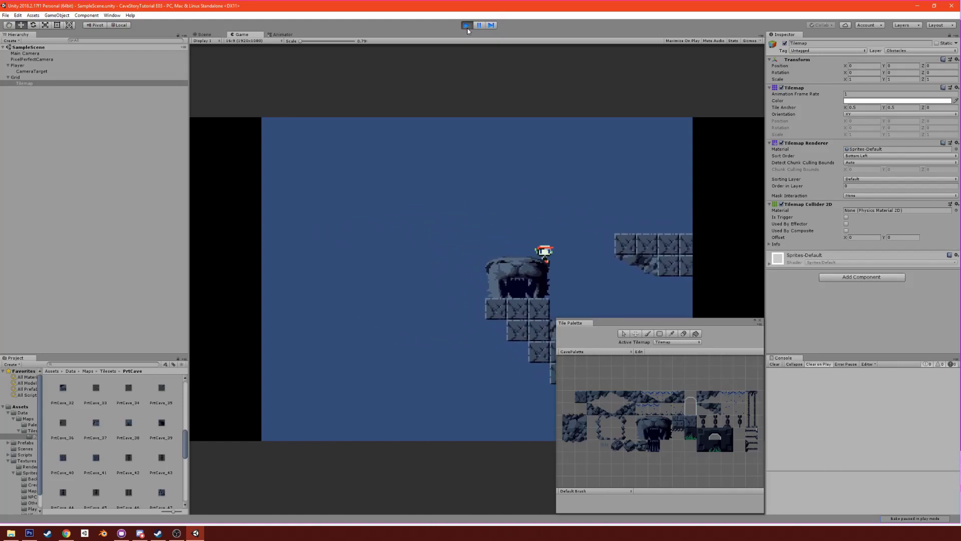
pyautogui.press('Left')
pyautogui.press('space')
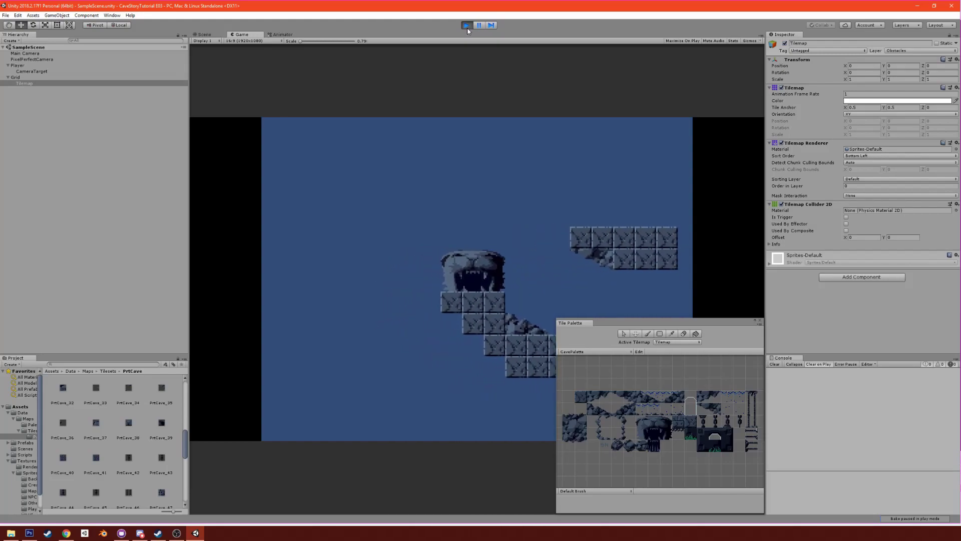
pyautogui.press('Right')
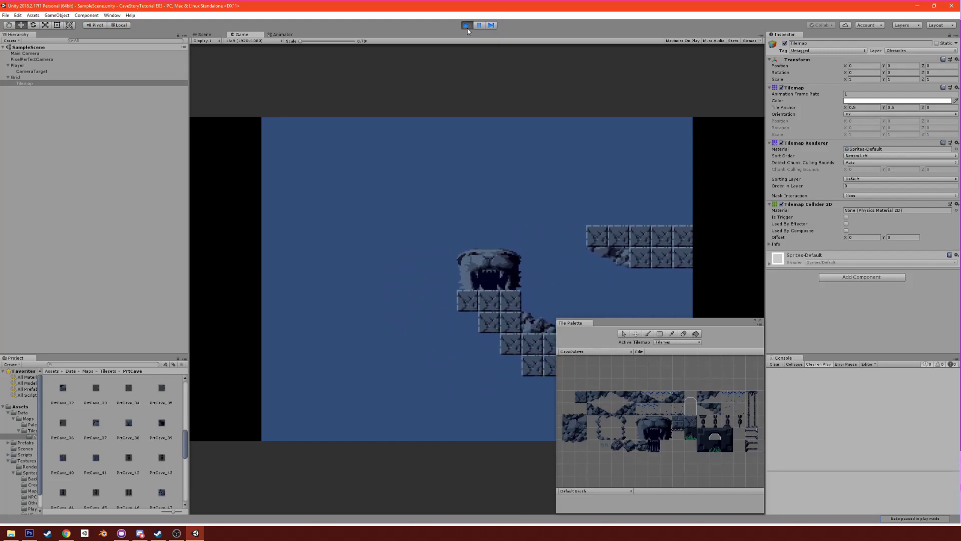
pyautogui.press('space')
pyautogui.press('Left')
pyautogui.press('space')
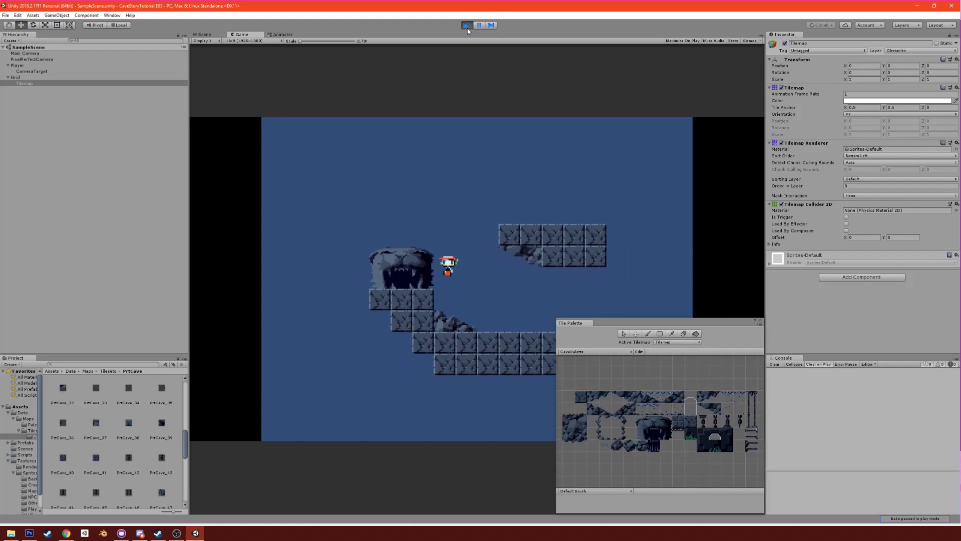
pyautogui.press('Right')
pyautogui.press('Left')
pyautogui.press('space')
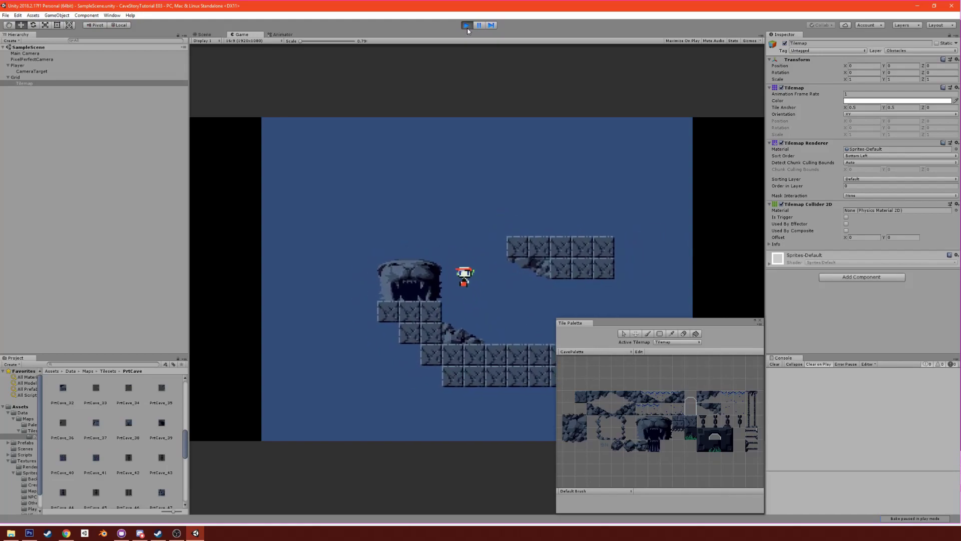
pyautogui.click(466, 26)
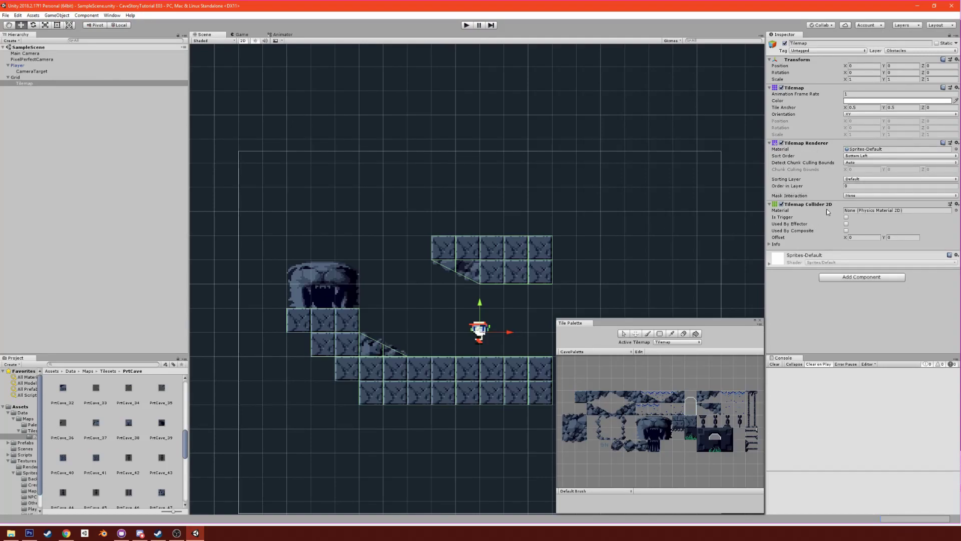
# Step: Add two sorting layers named BG1 and BG2 to the project's Tags & Layers settings
pyautogui.click(855, 180)
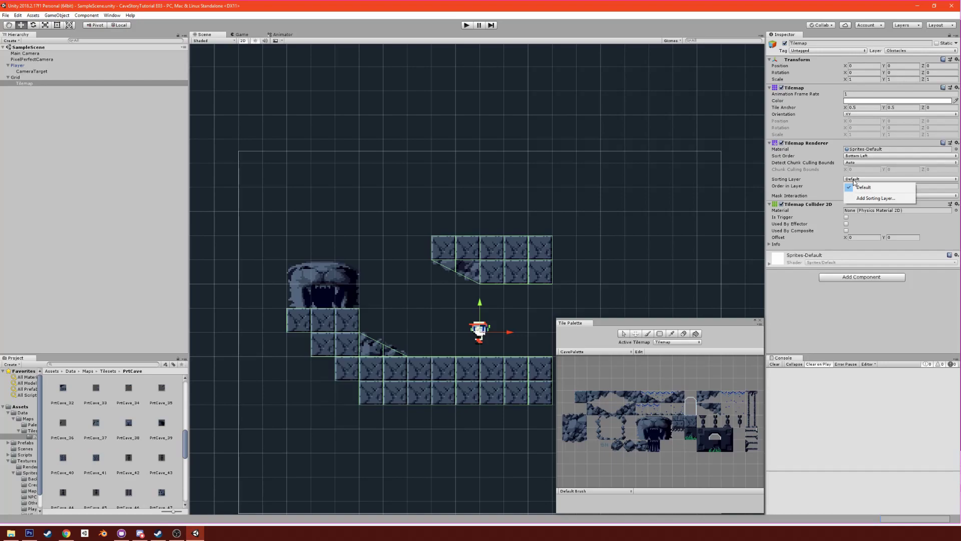
pyautogui.click(874, 198)
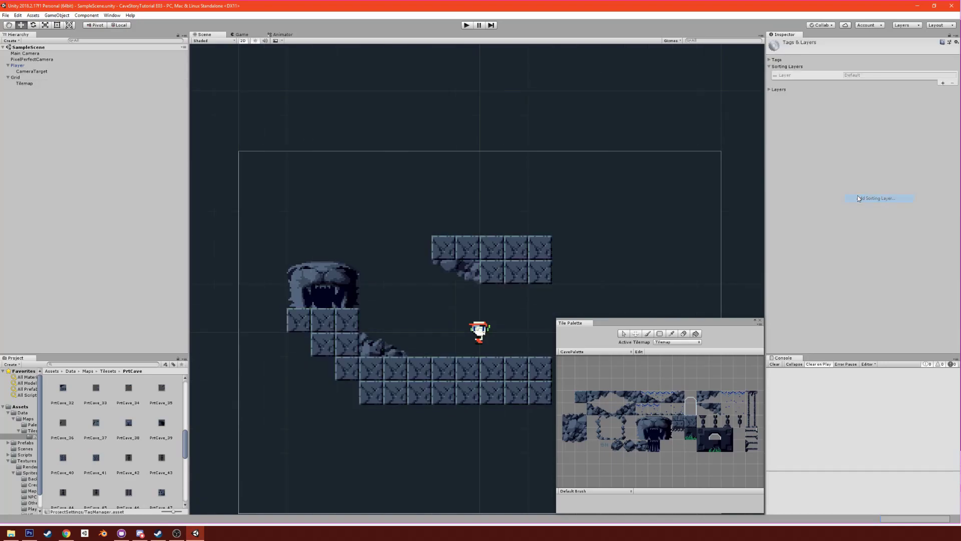
pyautogui.click(943, 84)
pyautogui.click(905, 82)
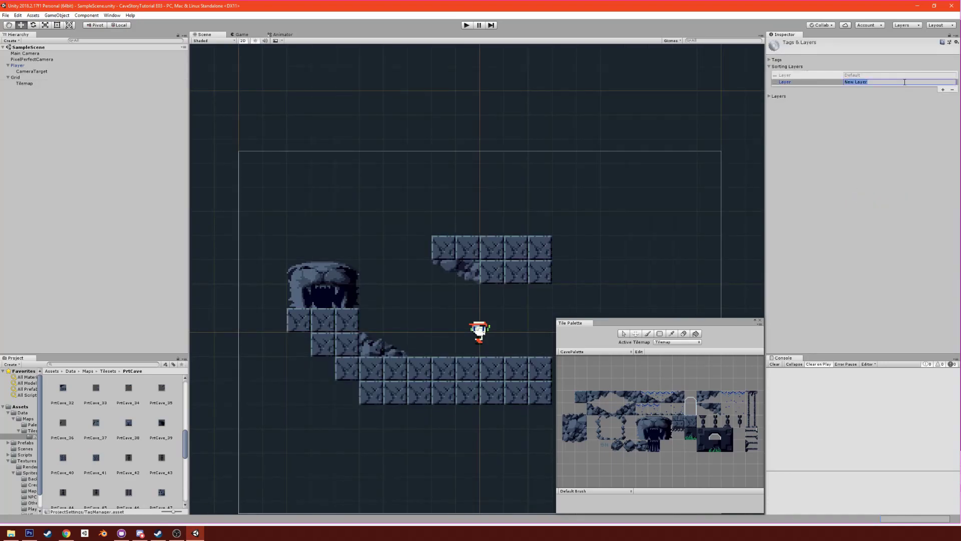
pyautogui.write('BG1')
pyautogui.click(941, 89)
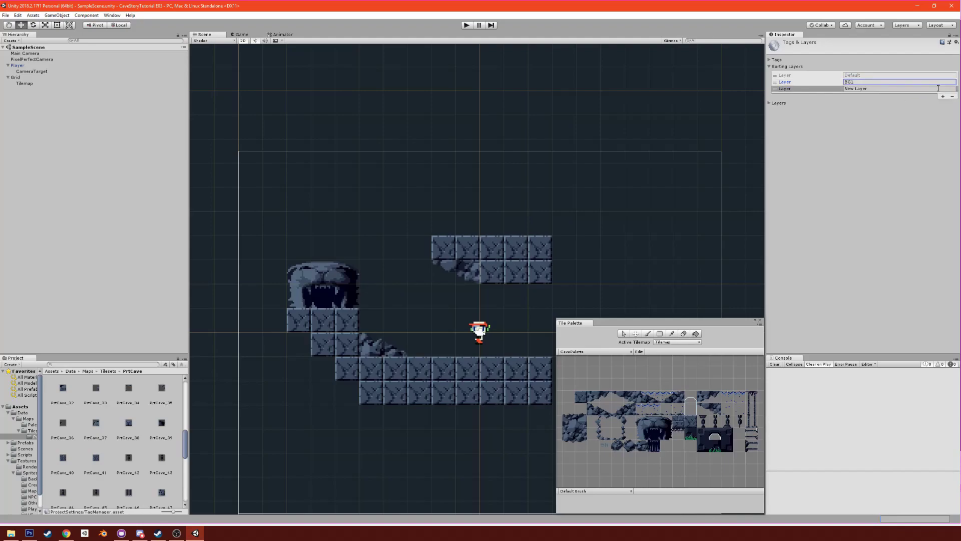
pyautogui.click(910, 88)
pyautogui.write('BG2')
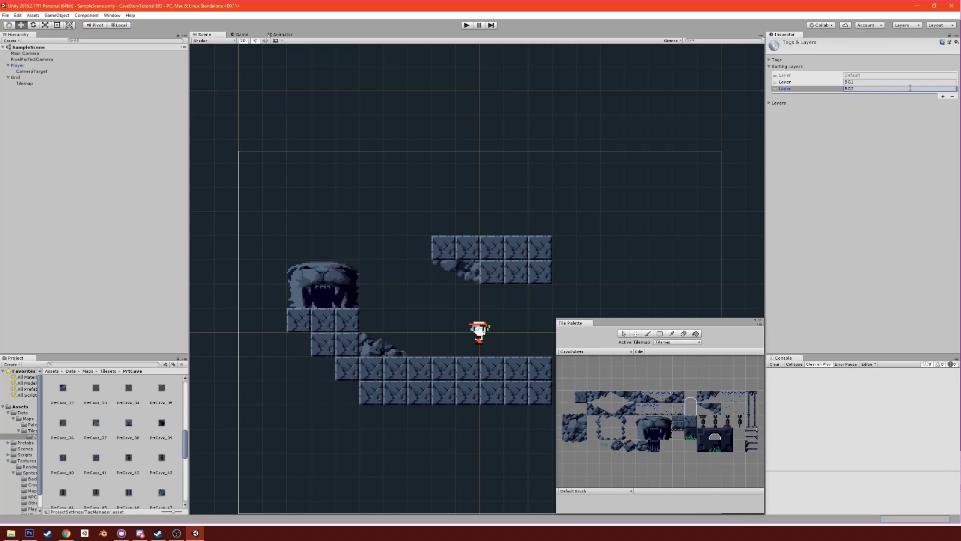
# Step: Add sorting layers named Player and FG, and reorder the list so that BG2 comes before BG1
pyautogui.click(944, 97)
pyautogui.click(922, 95)
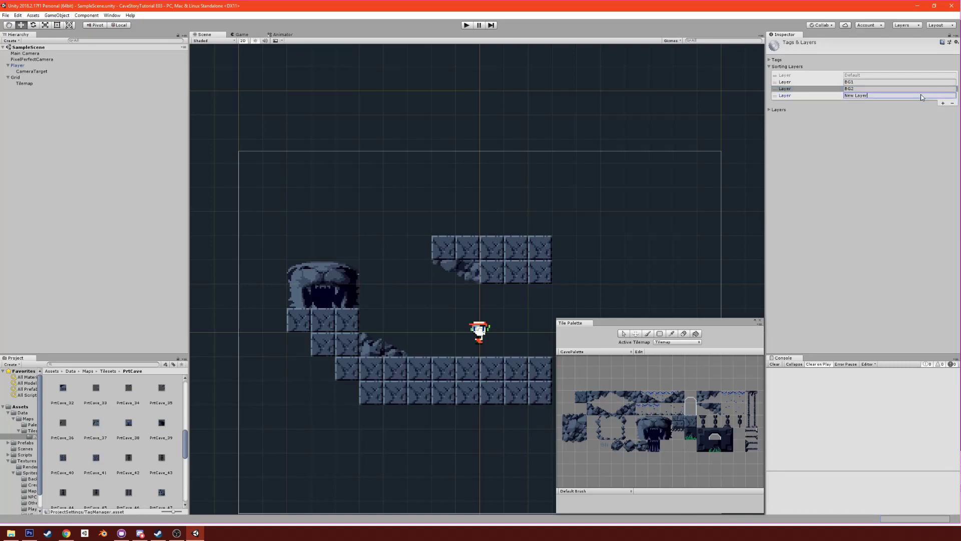
pyautogui.write('Pla')
pyautogui.press('Return')
pyautogui.click(943, 103)
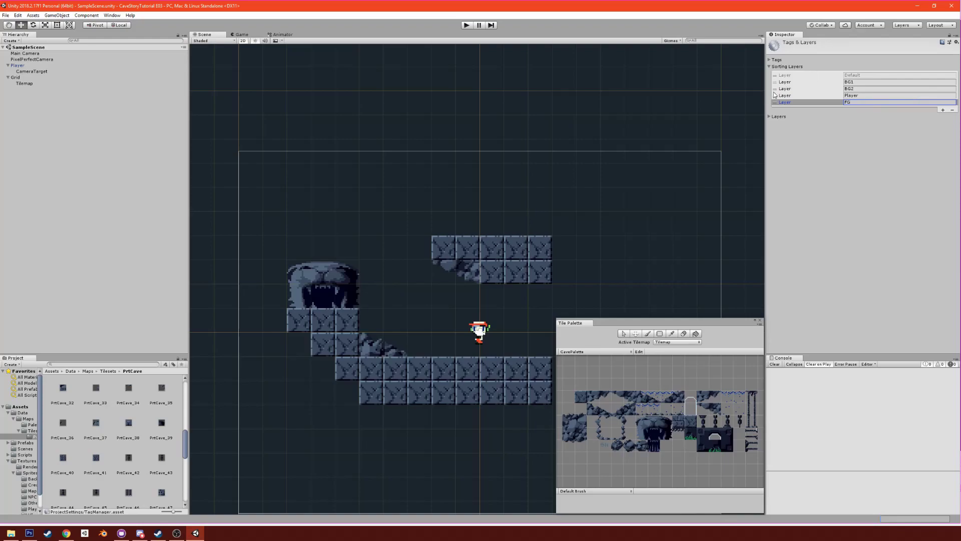
pyautogui.moveTo(774, 92); pyautogui.dragTo(771, 85)
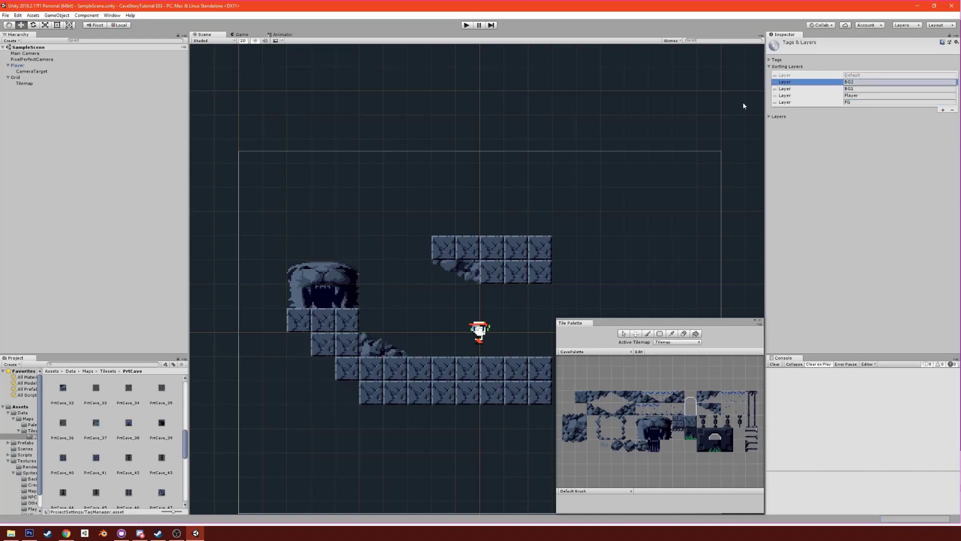
# Step: Assign the Player sprite to the Player sorting layer and the Tilemap renderer to the BG1 sorting layer
pyautogui.click(17, 65)
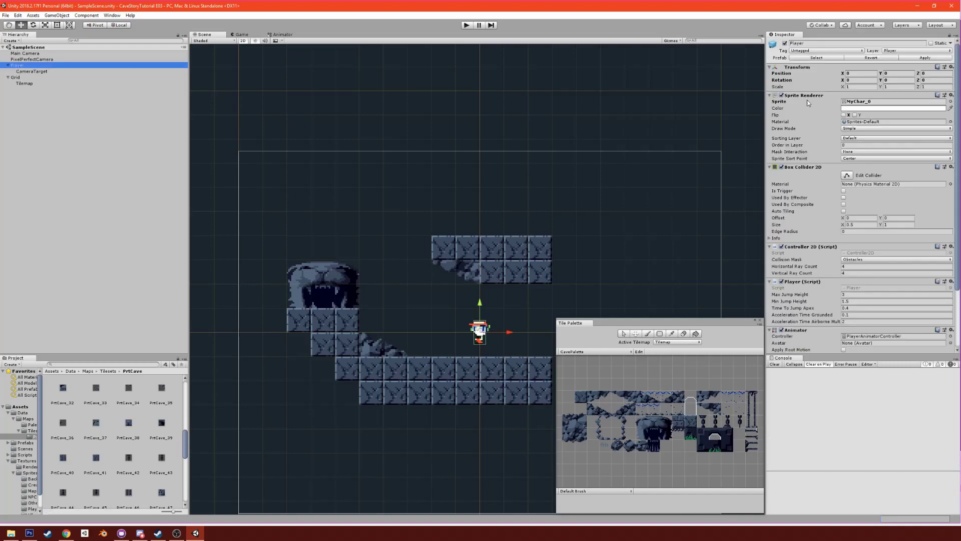
pyautogui.click(854, 139)
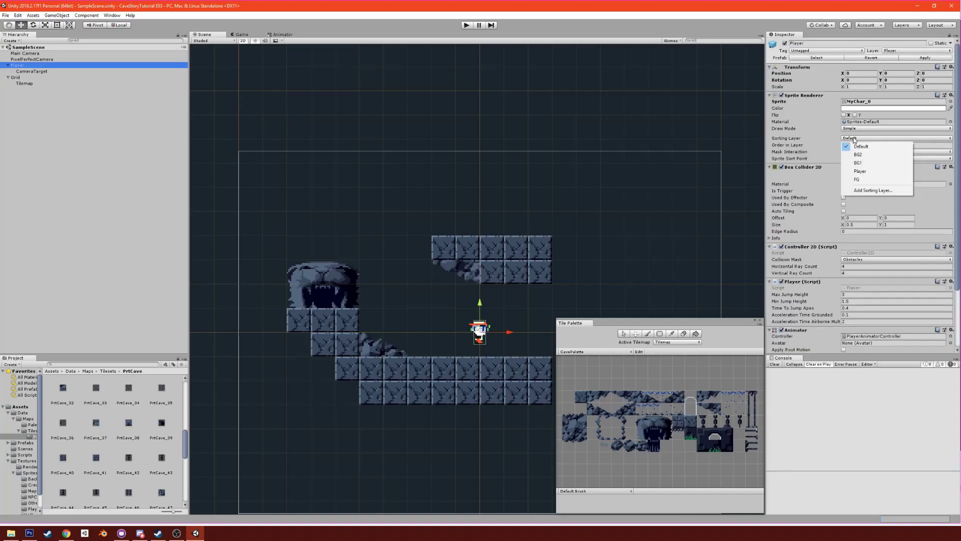
pyautogui.click(859, 172)
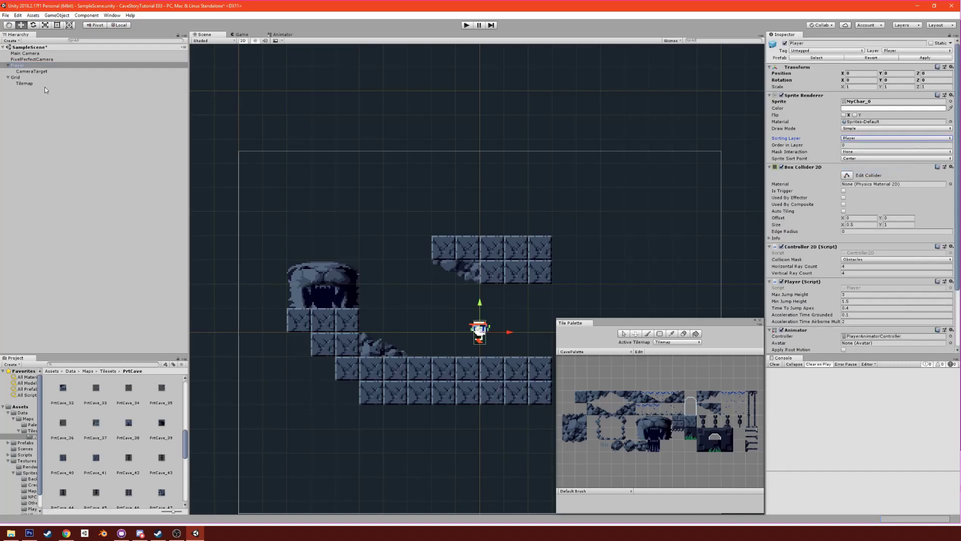
pyautogui.click(25, 84)
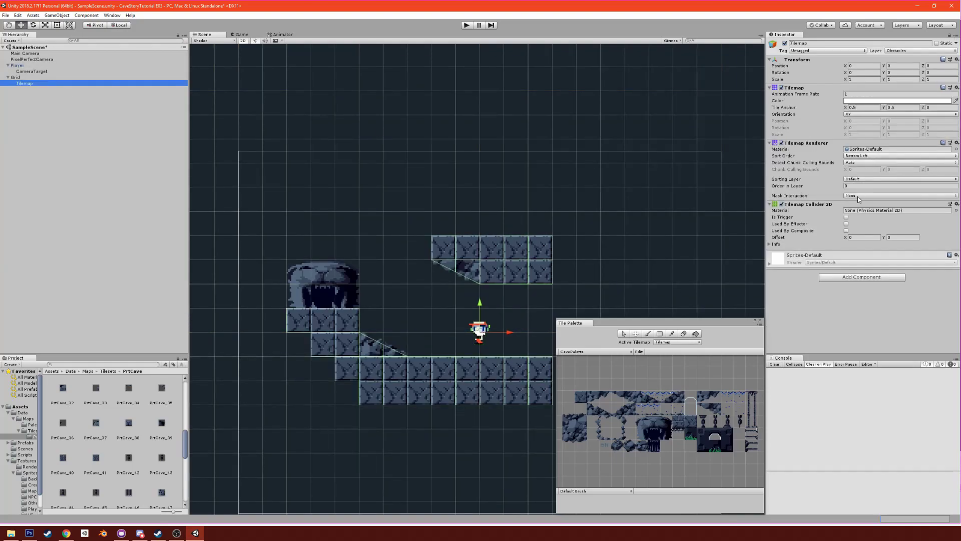
pyautogui.click(857, 179)
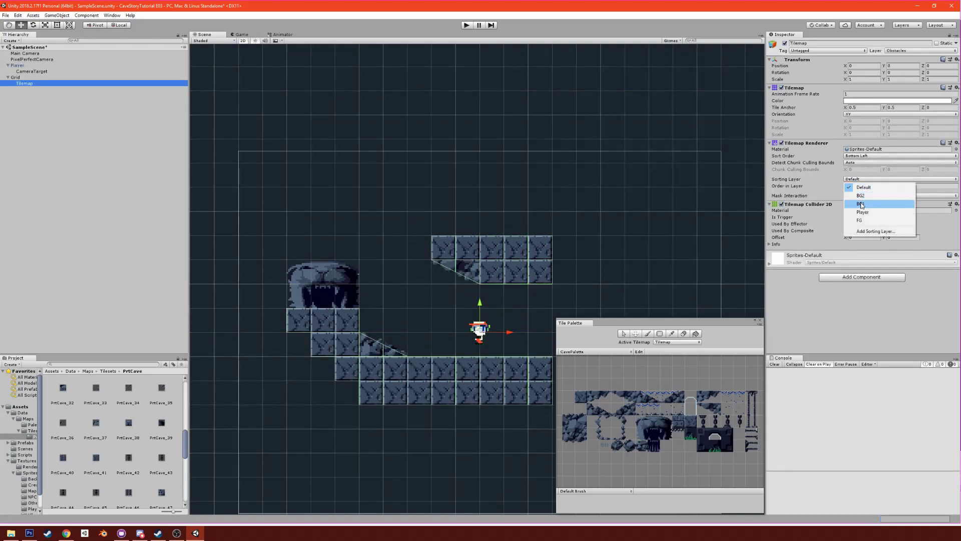
pyautogui.click(854, 192)
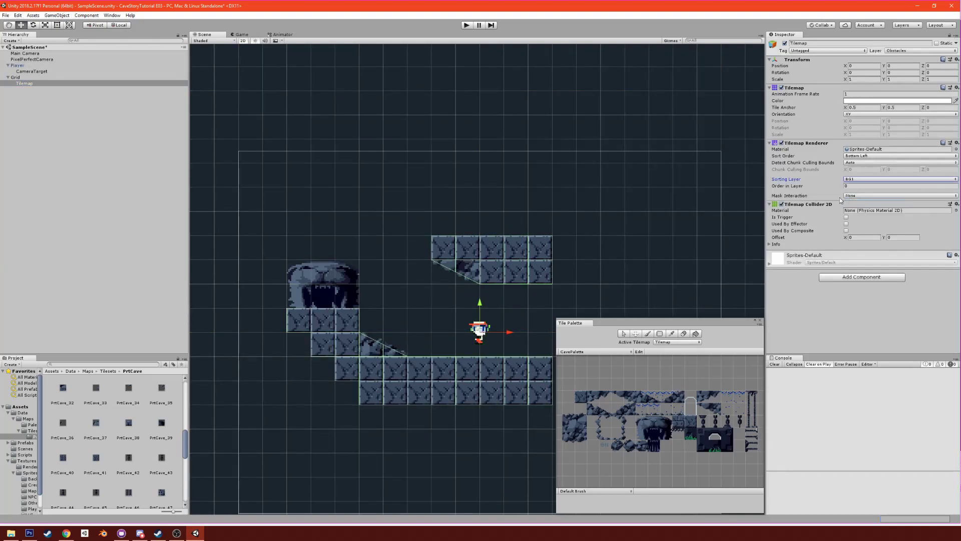
# Step: Run the game, walk and jump the player around the stone head and platforms to check the draw order, and stop play mode
pyautogui.click(466, 25)
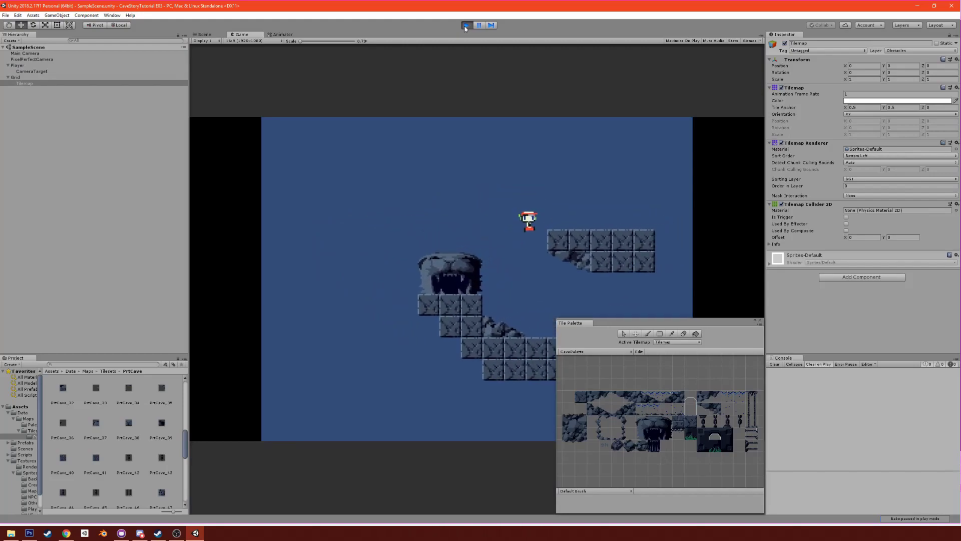
pyautogui.press('Right')
pyautogui.press('space')
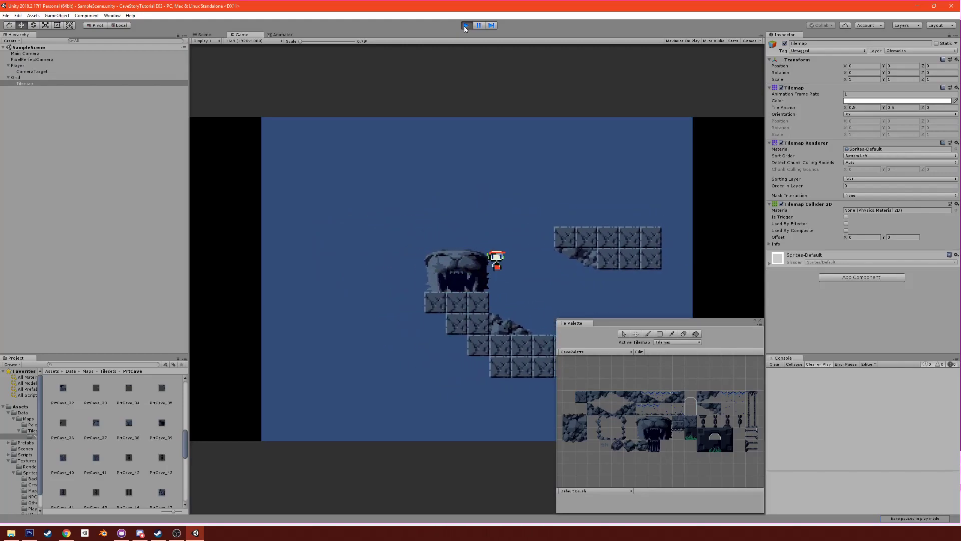
pyautogui.press('space')
pyautogui.press('Left')
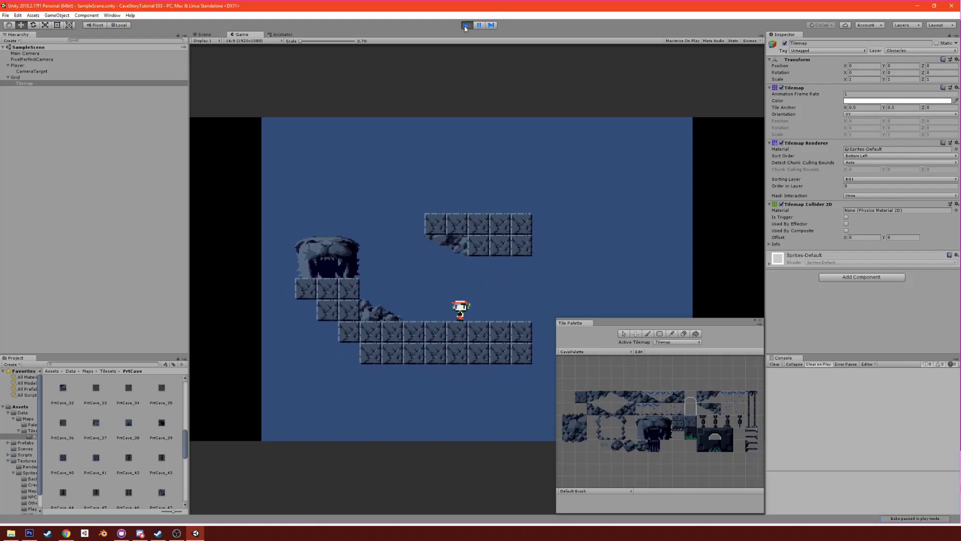
pyautogui.press('space')
pyautogui.press('Right')
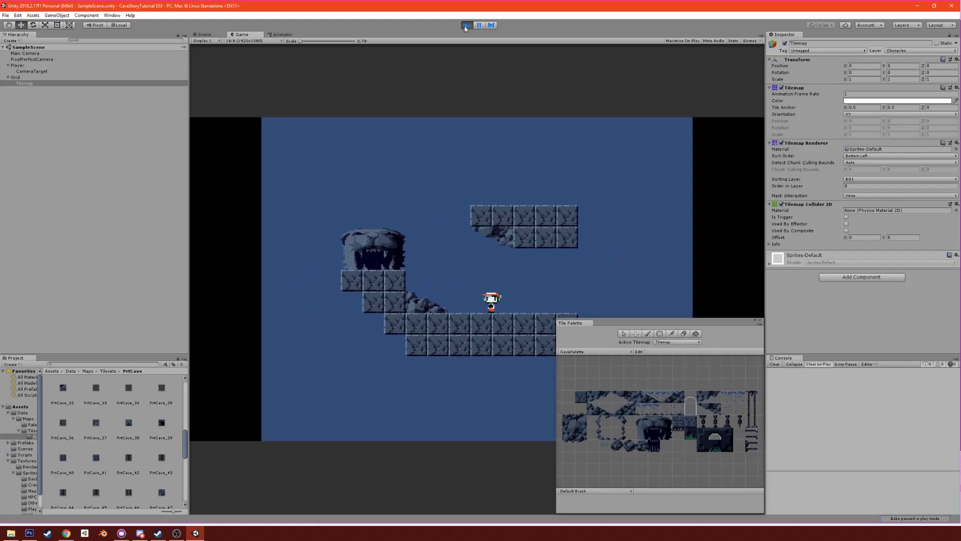
pyautogui.press('Left')
pyautogui.press('space')
pyautogui.press('space')
pyautogui.press('Right')
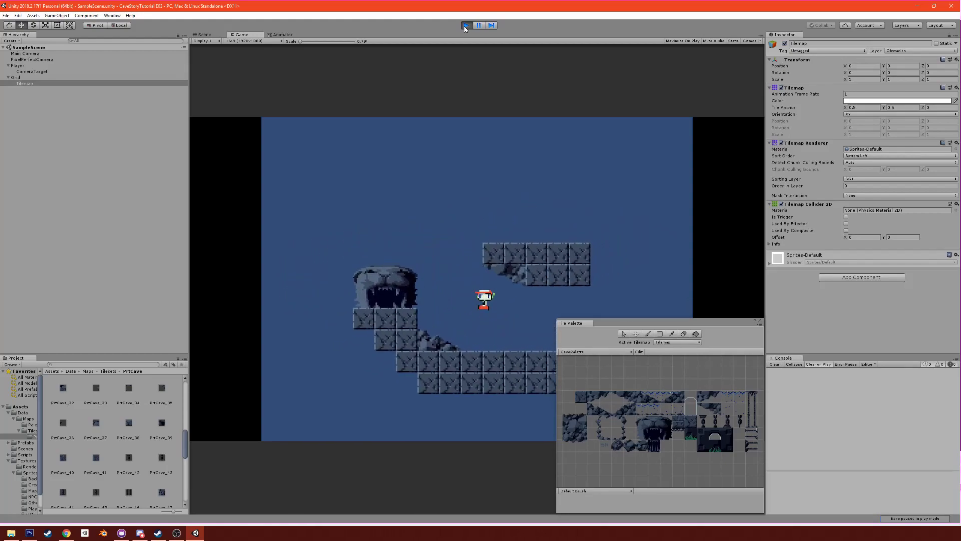
pyautogui.press('Left')
pyautogui.press('space')
pyautogui.press('Right')
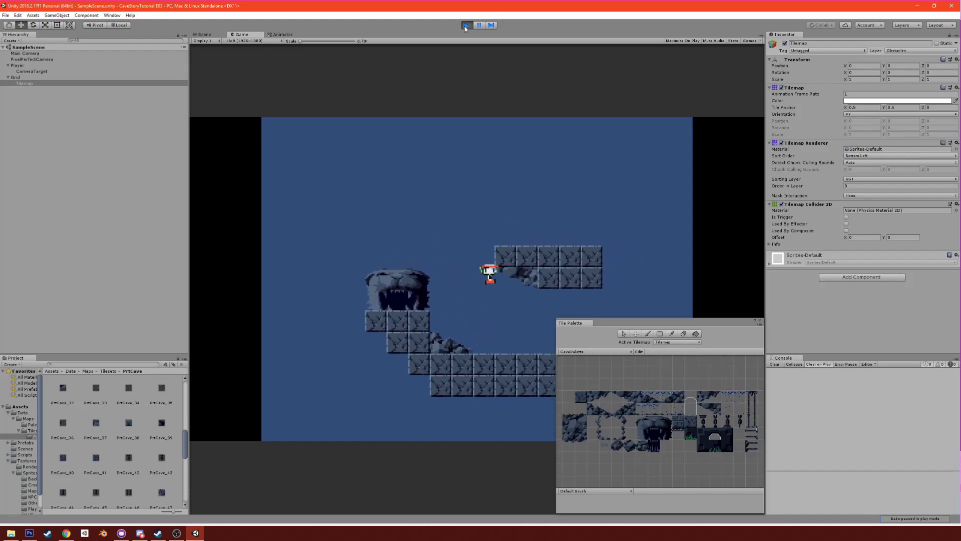
pyautogui.click(466, 25)
# Step: Paint stepped stone blocks to the lower left of the existing ledge and add rough rock edge tiles along their left side
pyautogui.click(581, 396)
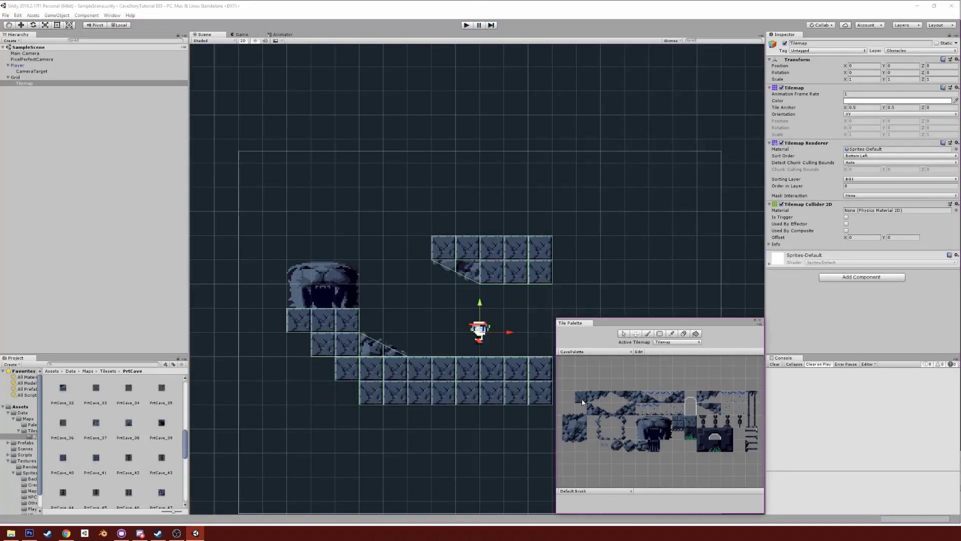
pyautogui.moveTo(275, 368)
pyautogui.mouseDown()
pyautogui.moveTo(232, 333)
pyautogui.moveTo(209, 400)
pyautogui.moveTo(168, 405)
pyautogui.moveTo(249, 431)
pyautogui.moveTo(240, 349)
pyautogui.moveTo(282, 413)
pyautogui.moveTo(350, 466)
pyautogui.mouseUp()
pyautogui.click(456, 428)
pyautogui.scroll(-2, 471, 423)
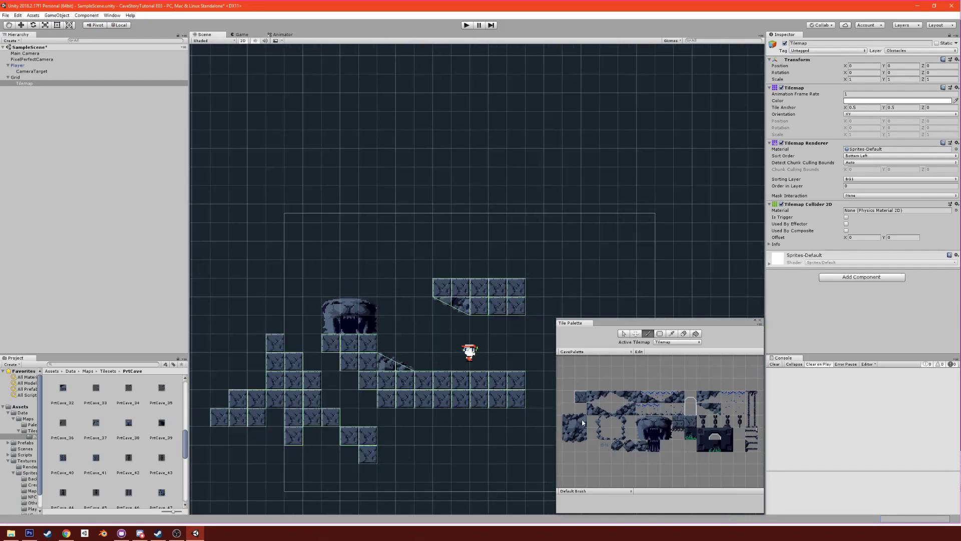
pyautogui.press('i')
pyautogui.press('i')
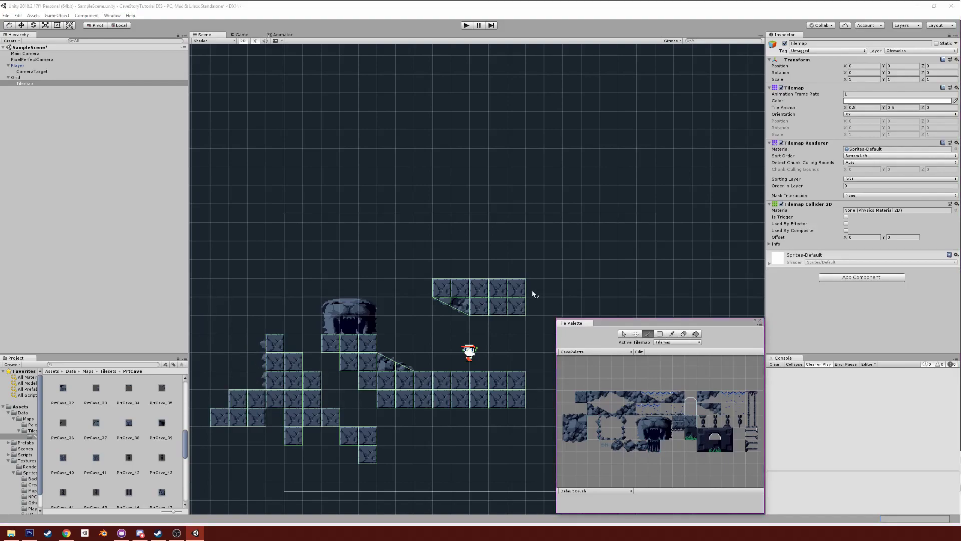
# Step: Paint a three-tile-high chain from the underside of the upper platform down to the floor
pyautogui.click(503, 329)
pyautogui.click(719, 425)
pyautogui.click(507, 368)
pyautogui.click(714, 424)
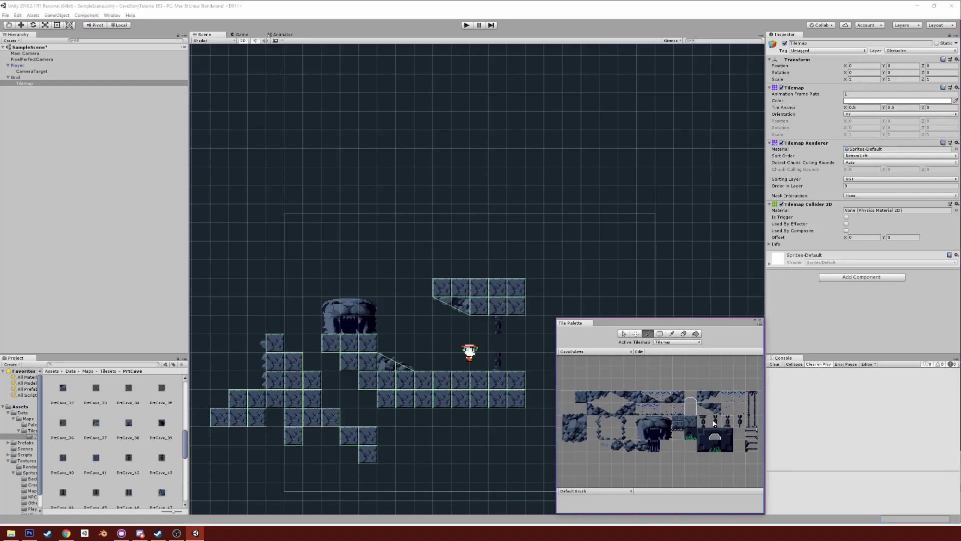
pyautogui.click(493, 343)
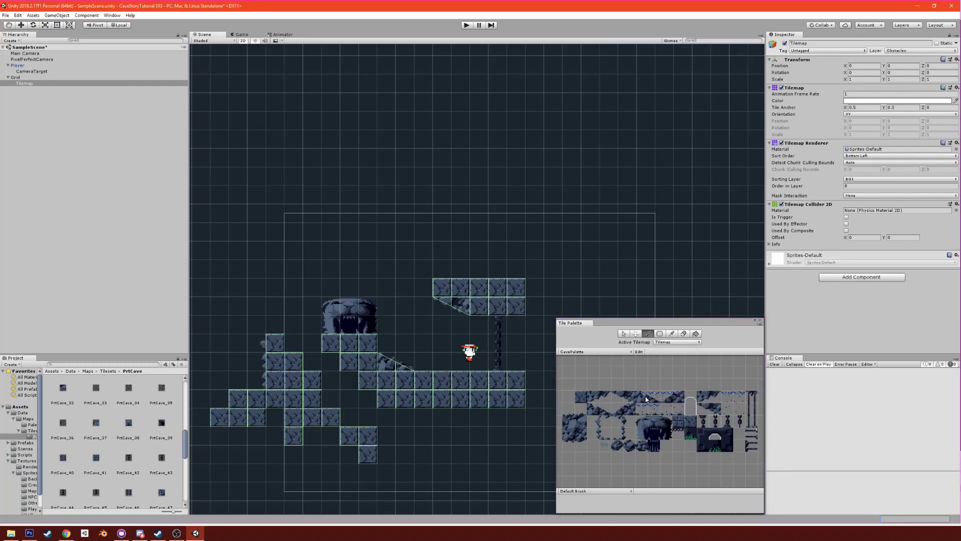
# Step: Paint a separate two-by-two stone block platform to the right of the main floor
pyautogui.click(581, 398)
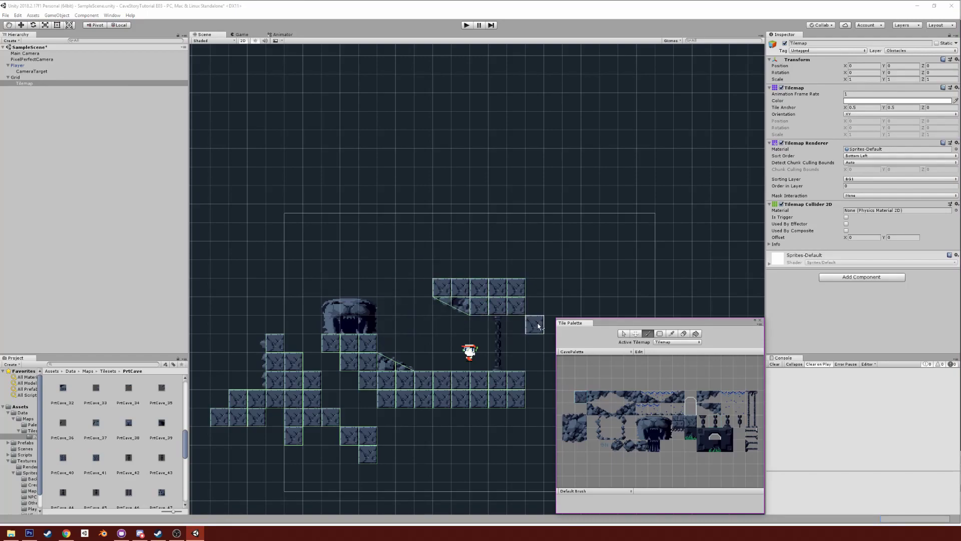
pyautogui.scroll(-3, 528, 325)
pyautogui.scroll(3, 531, 323)
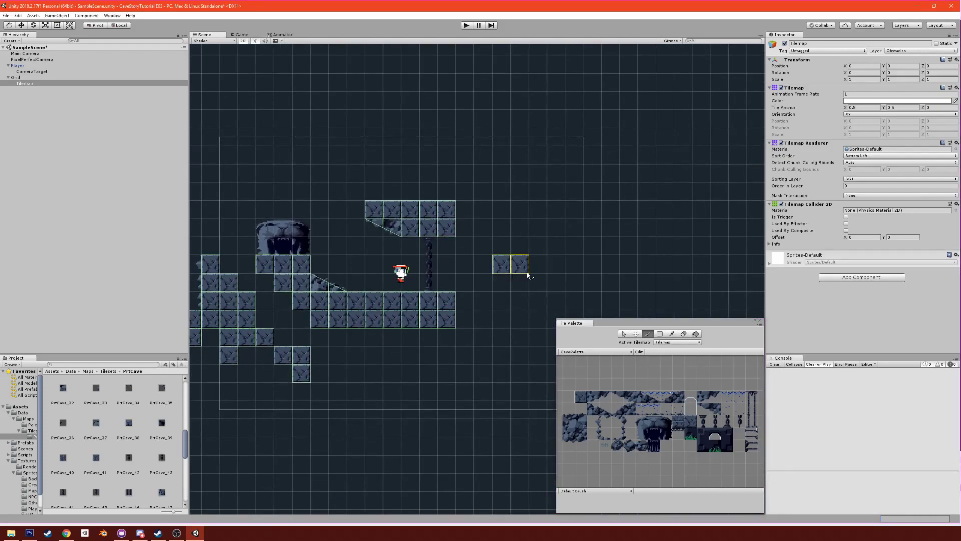
# Step: Play-test the extended level, restarting once, and jump the player across the stone head, the floor with the chain and the new right platform
pyautogui.click(466, 26)
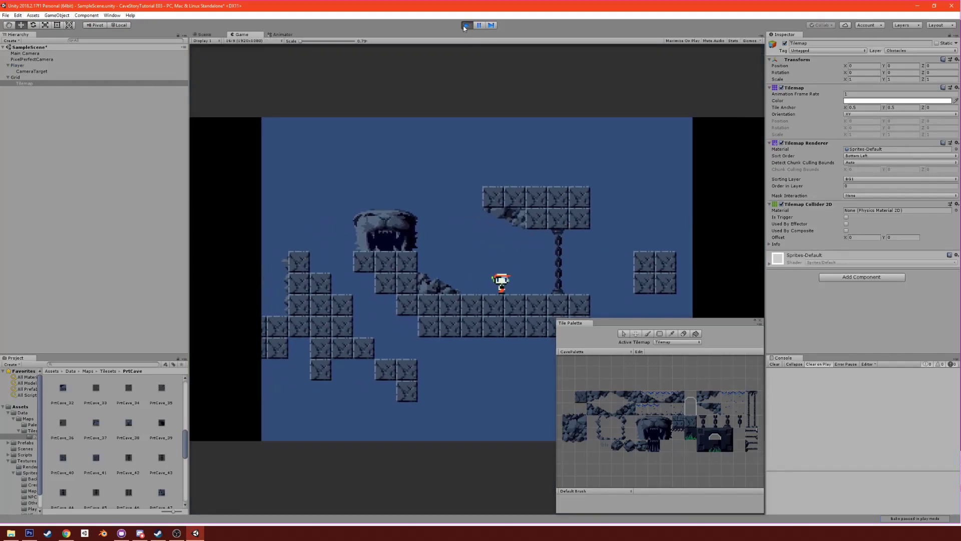
pyautogui.click(465, 26)
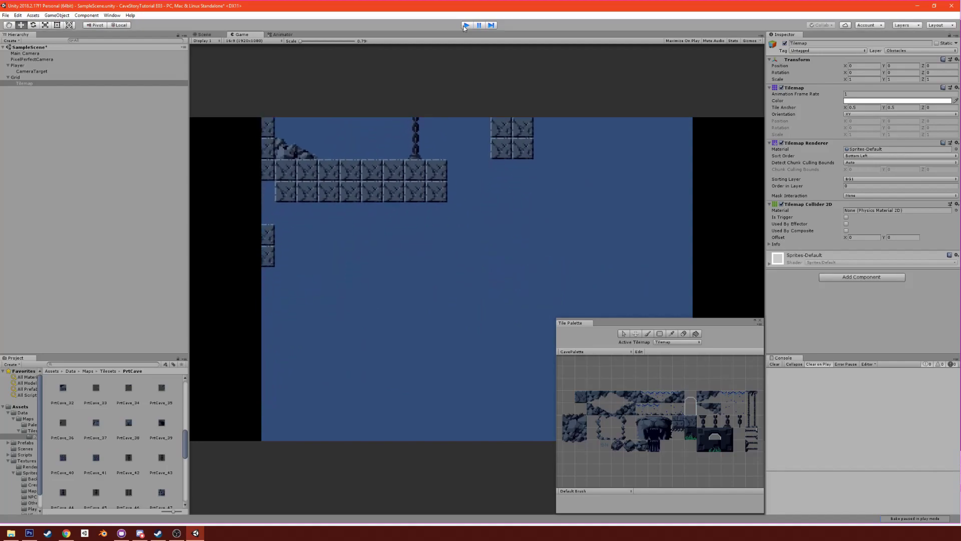
pyautogui.click(465, 25)
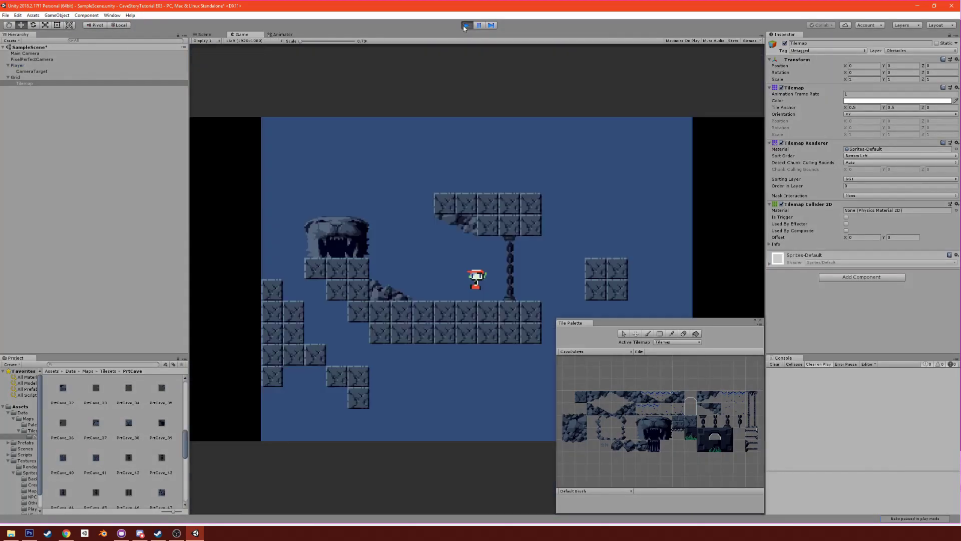
pyautogui.press('Left')
pyautogui.press('space')
pyautogui.press('Right')
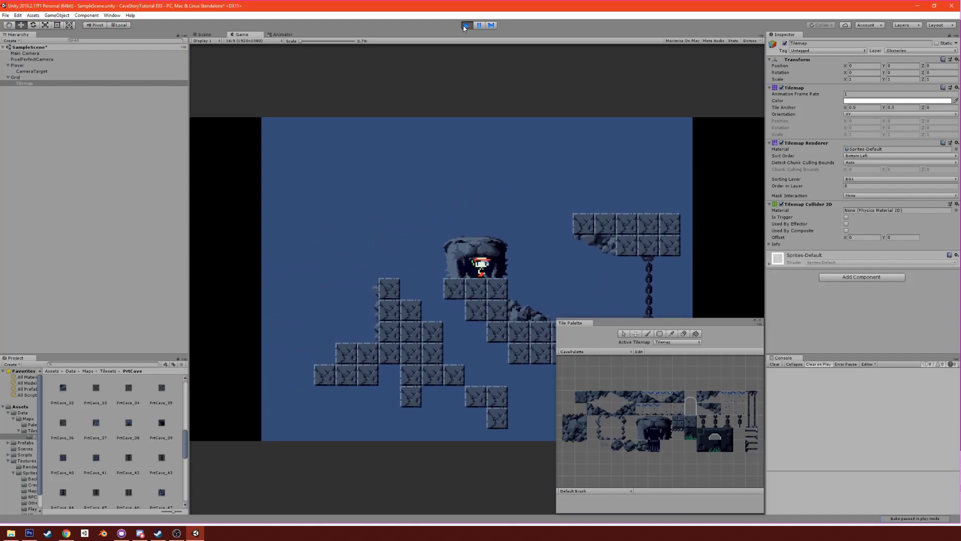
pyautogui.press('space')
pyautogui.press('Right')
pyautogui.press('space')
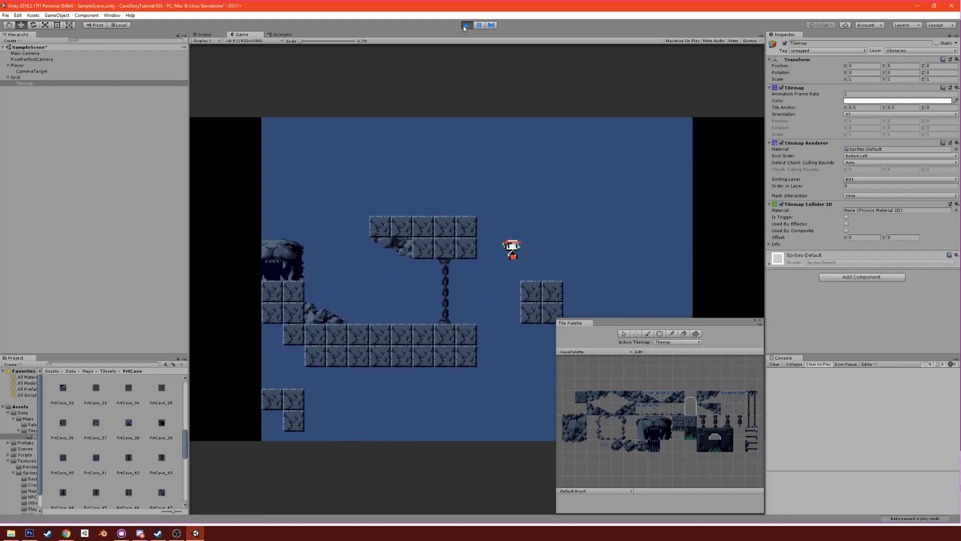
pyautogui.press('Left')
pyautogui.press('Left')
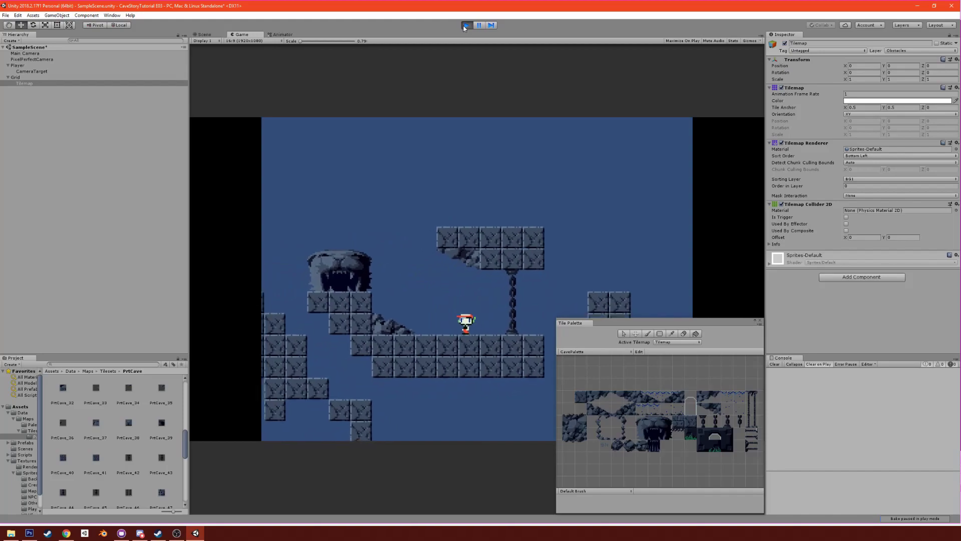
pyautogui.press('space')
pyautogui.press('Right')
pyautogui.press('space')
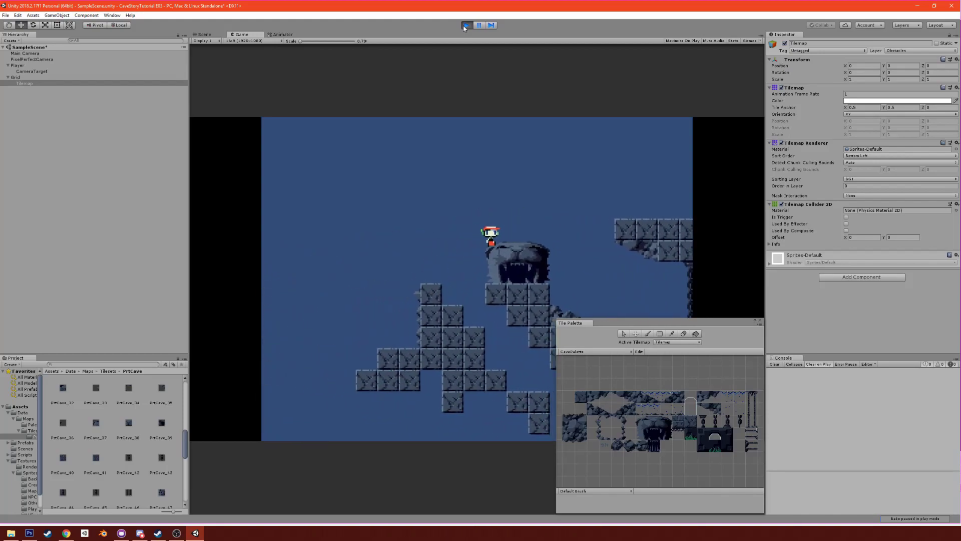